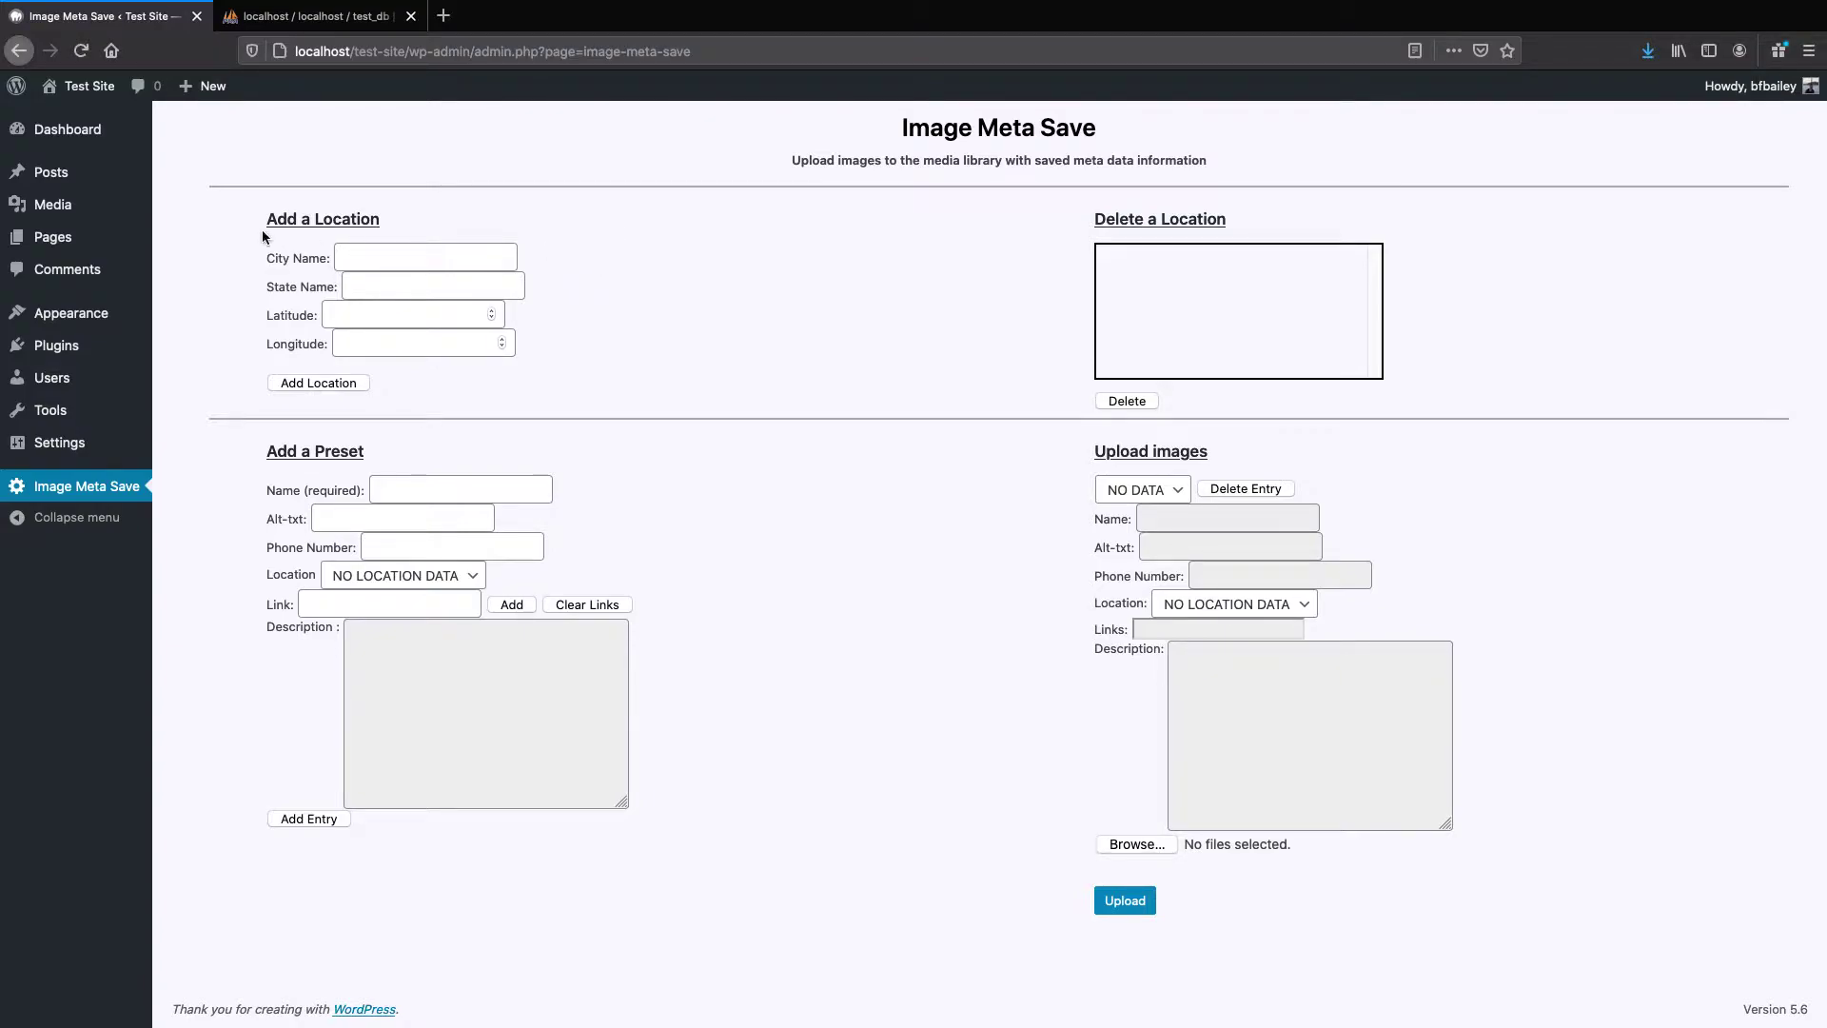
# Add the location Kansas City, MO with latitude 64 and longitude 23
pyautogui.click(435, 258)
pyautogui.write('Kans')
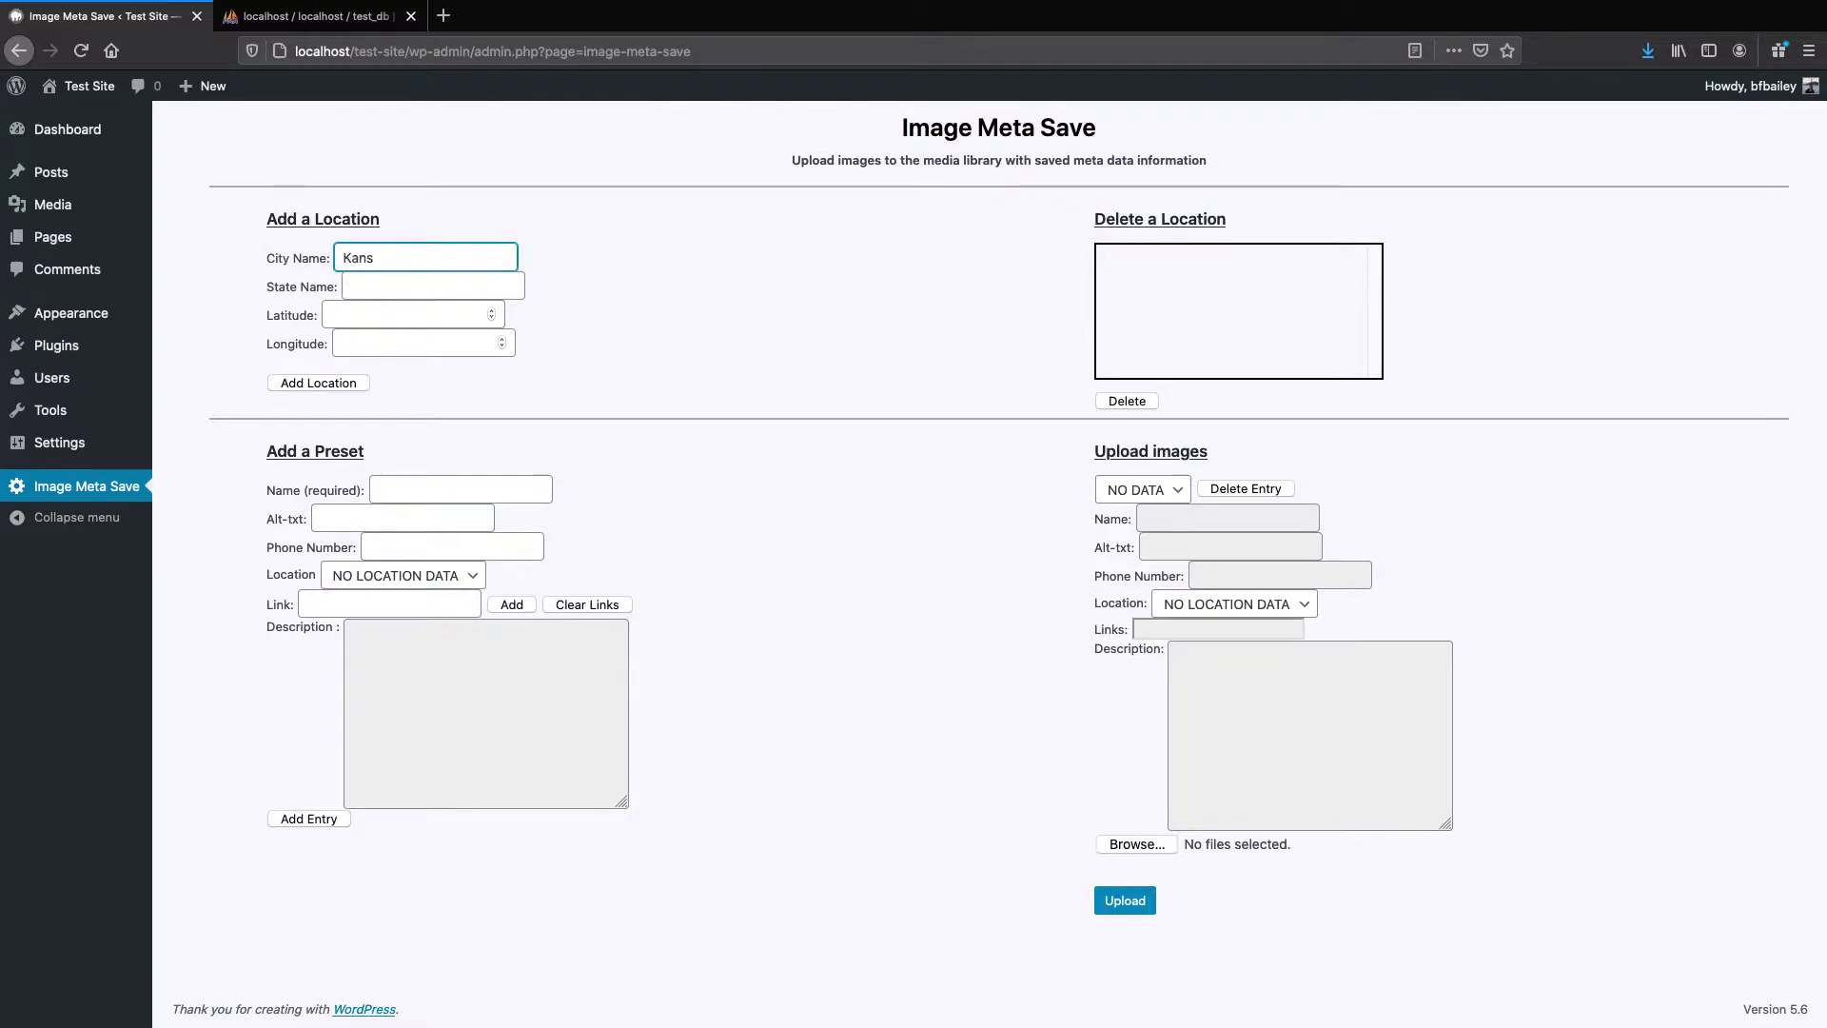
pyautogui.write('as City')
pyautogui.press('Tab')
pyautogui.write('MO')
pyautogui.press('Tab')
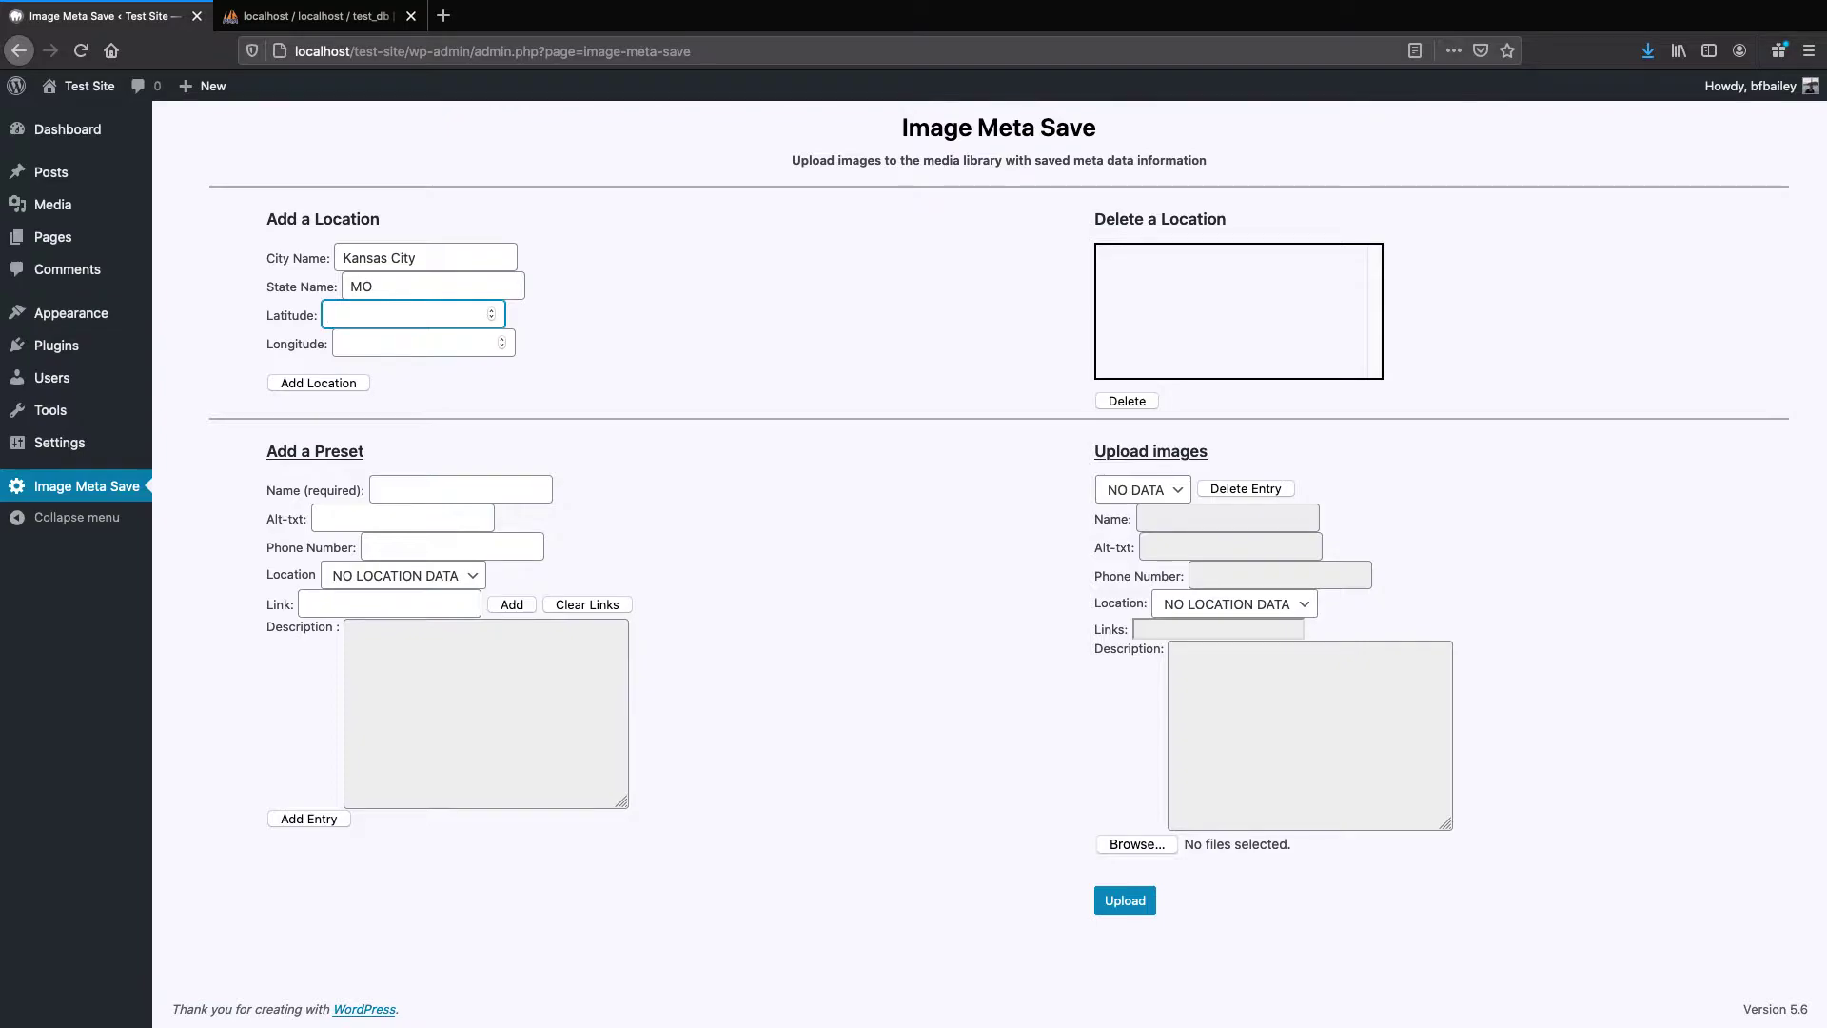
pyautogui.write('64')
pyautogui.press('Tab')
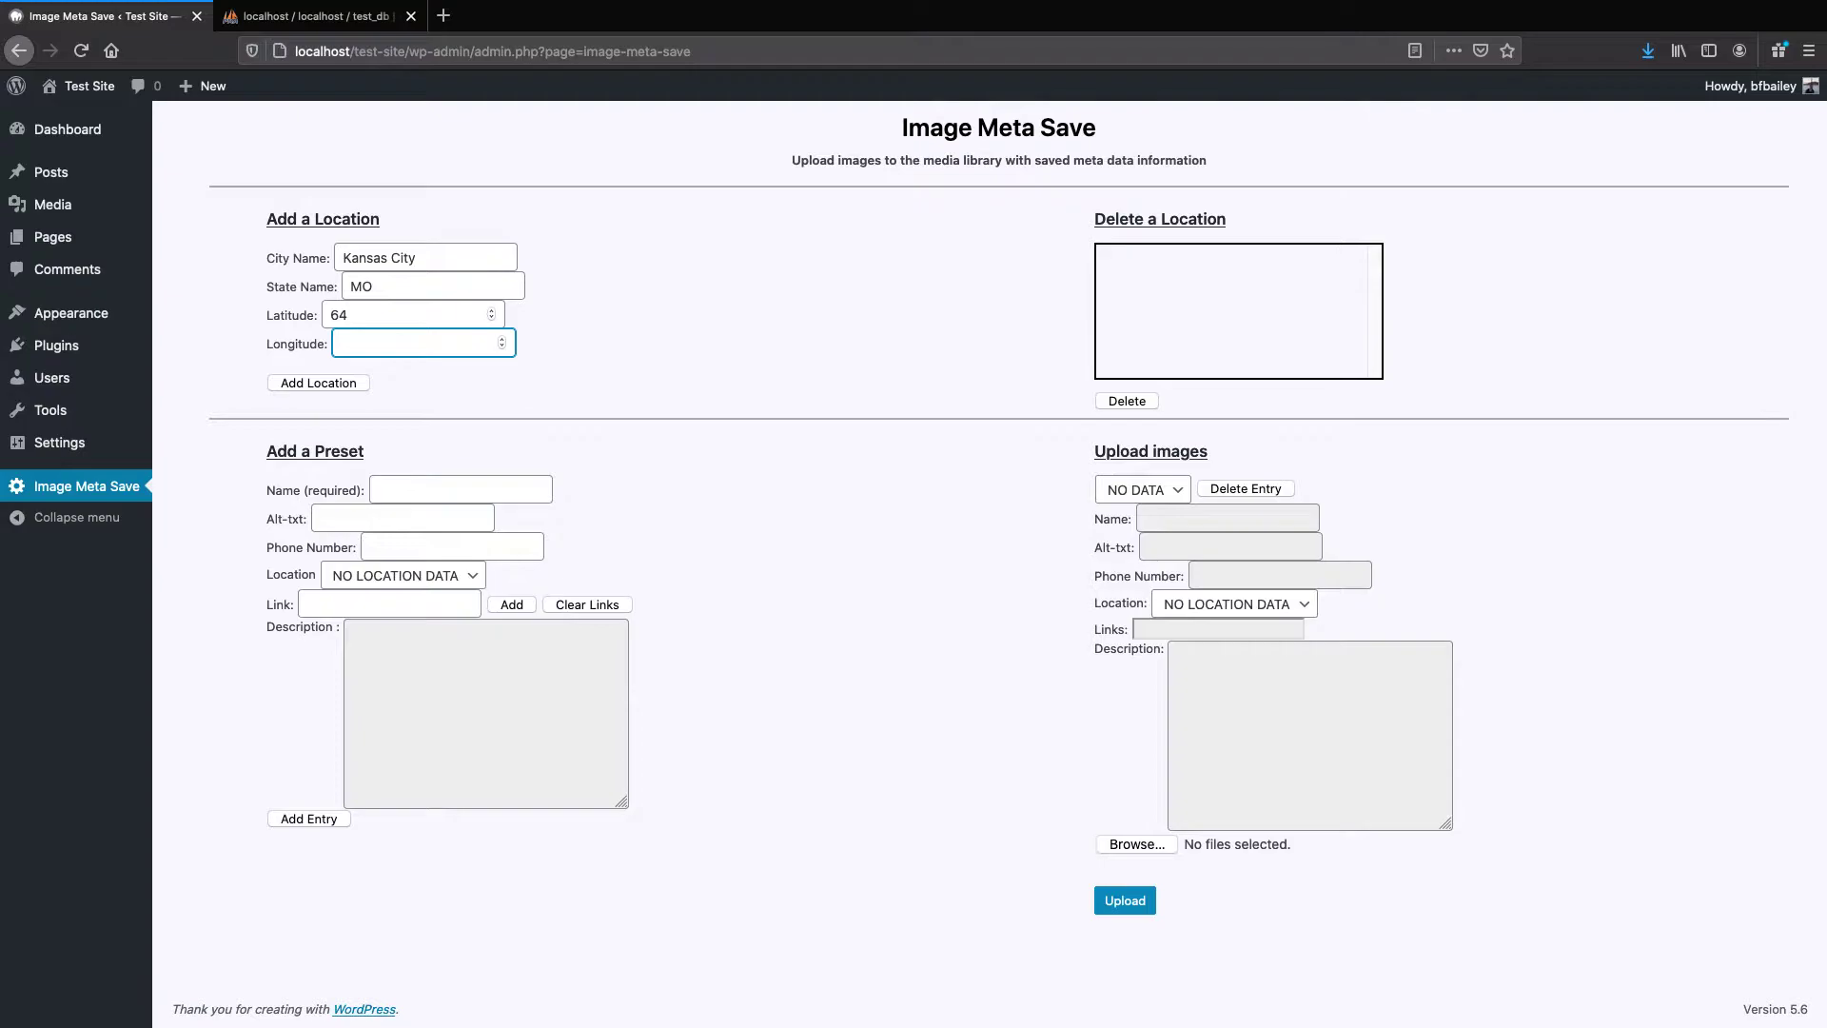
pyautogui.write('23')
pyautogui.click(335, 384)
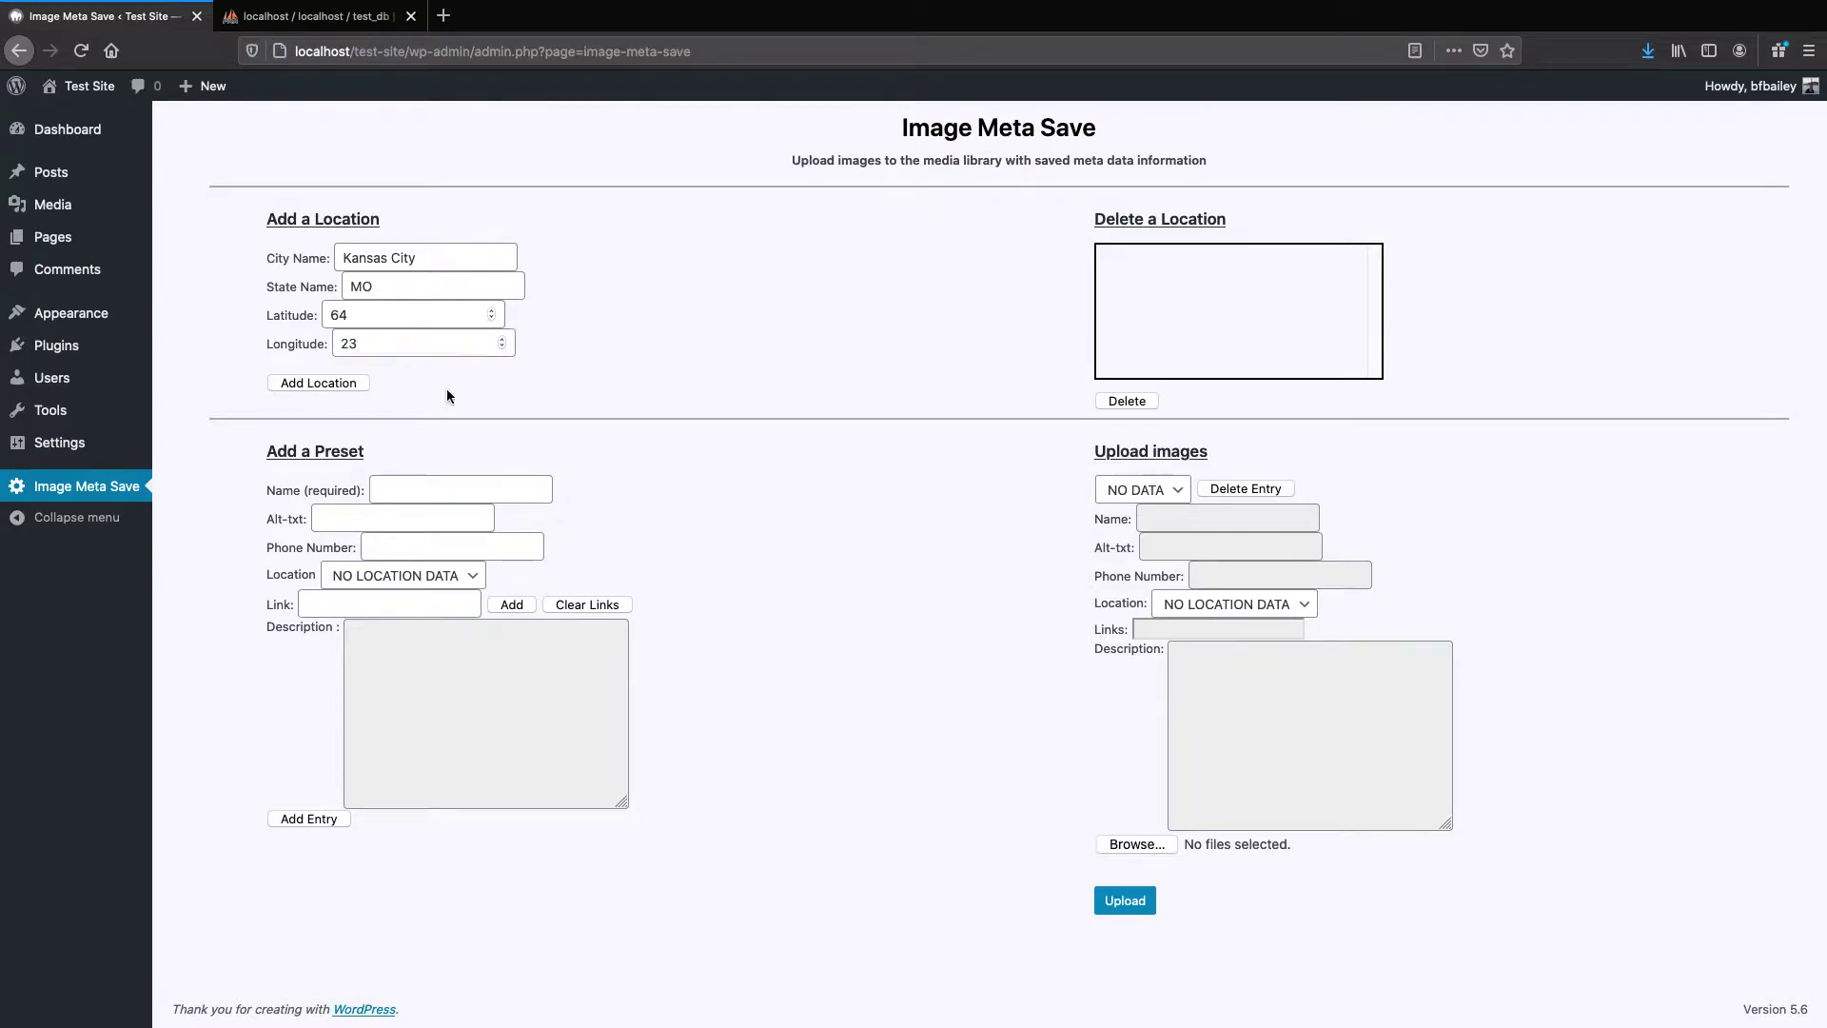
pyautogui.click(339, 384)
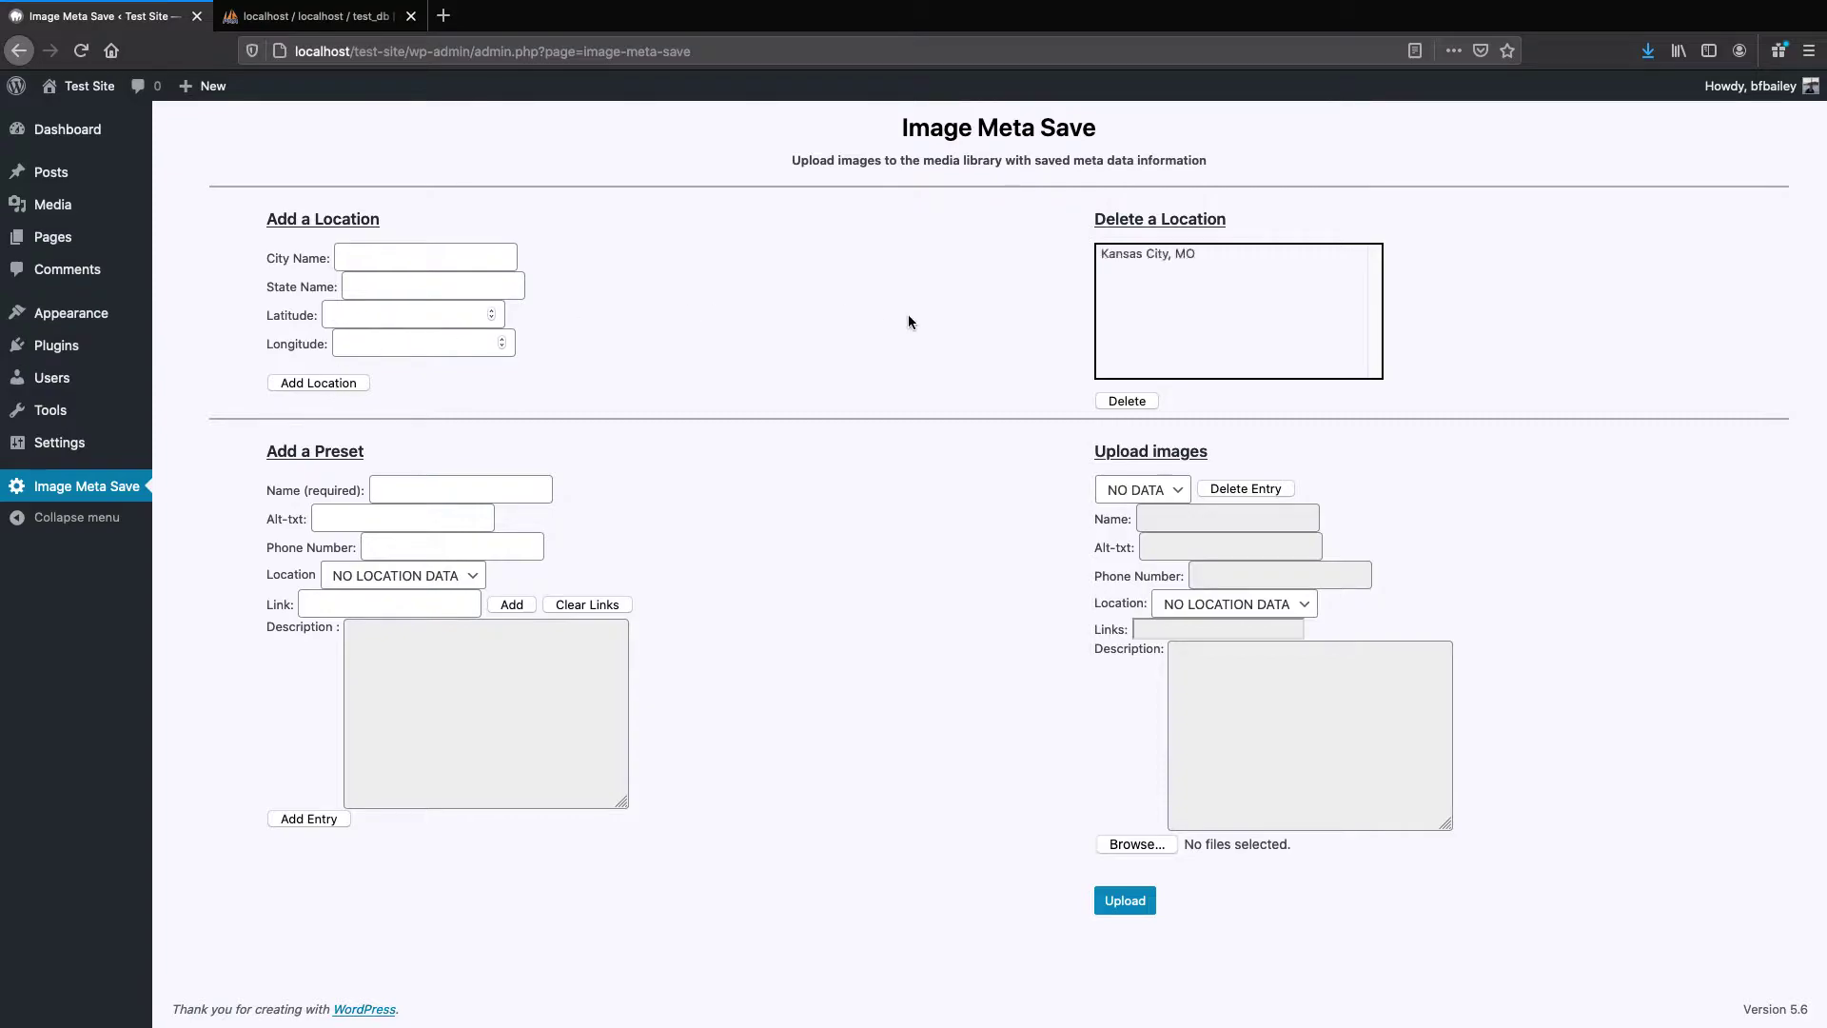
pyautogui.click(1156, 254)
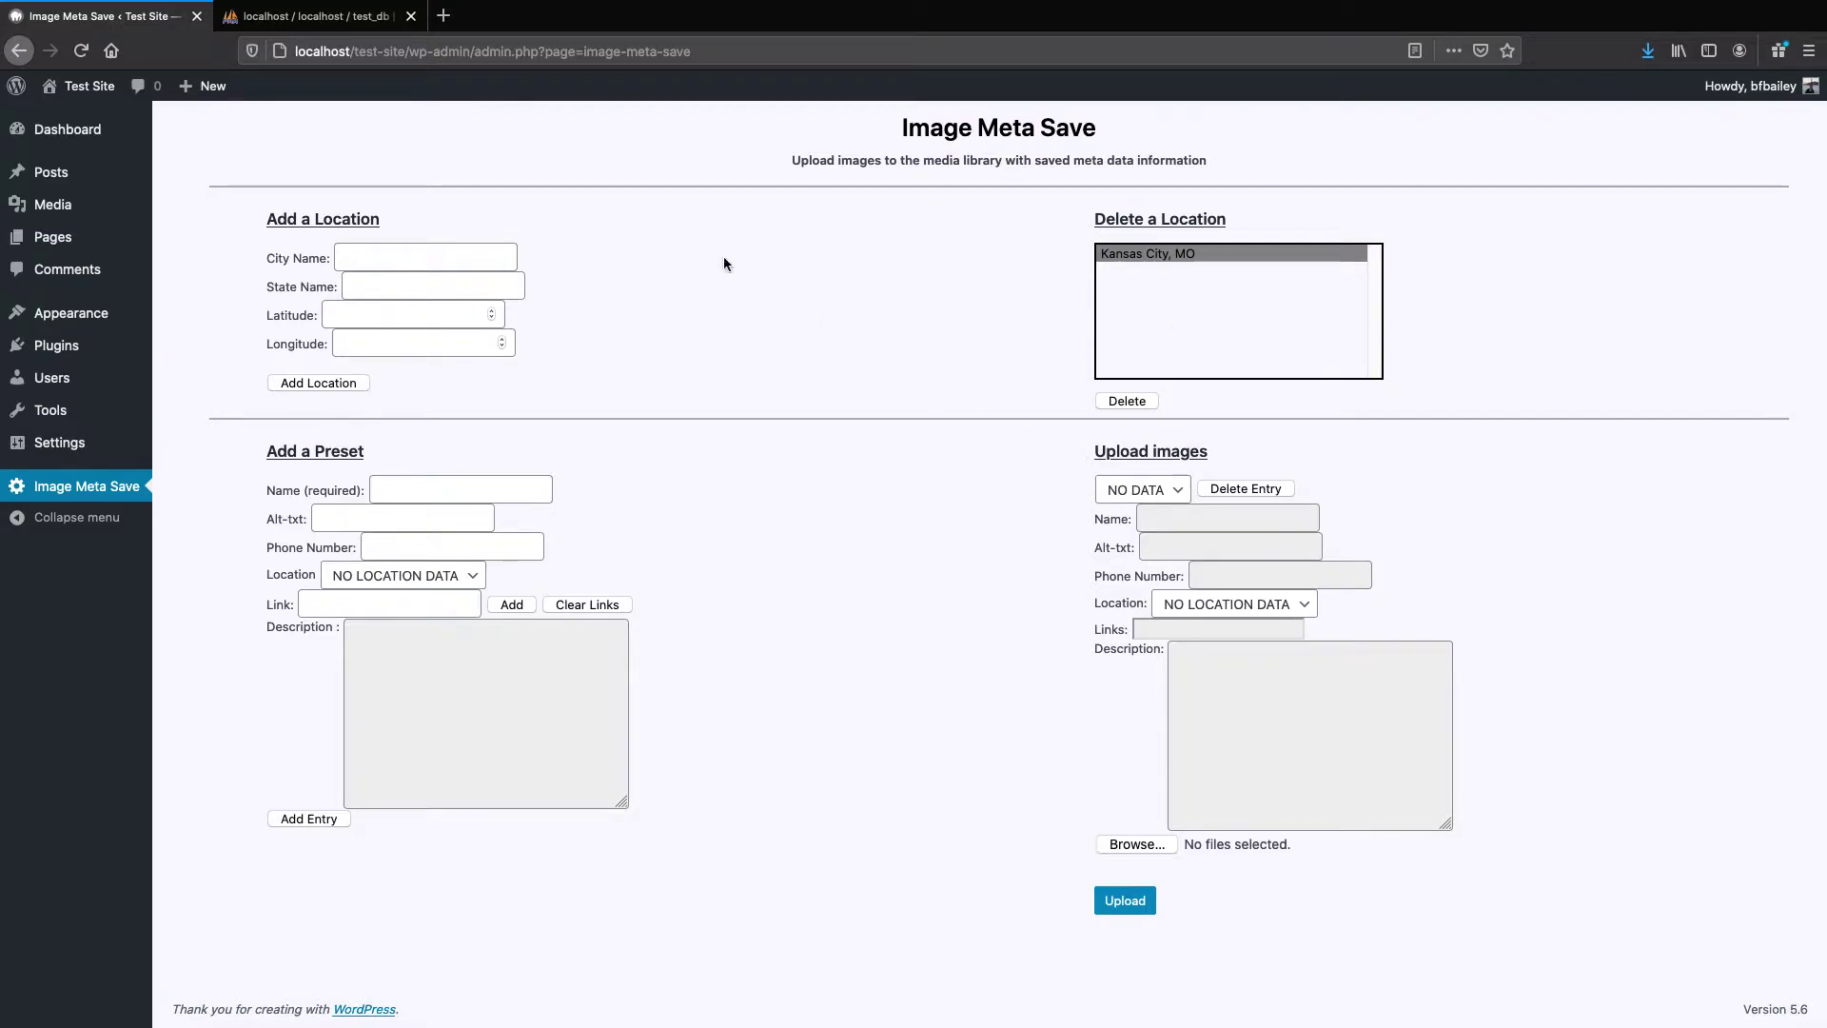
# Add the location St. Louis, MO with latitude 45 and longitude 88
pyautogui.click(384, 257)
pyautogui.write('St')
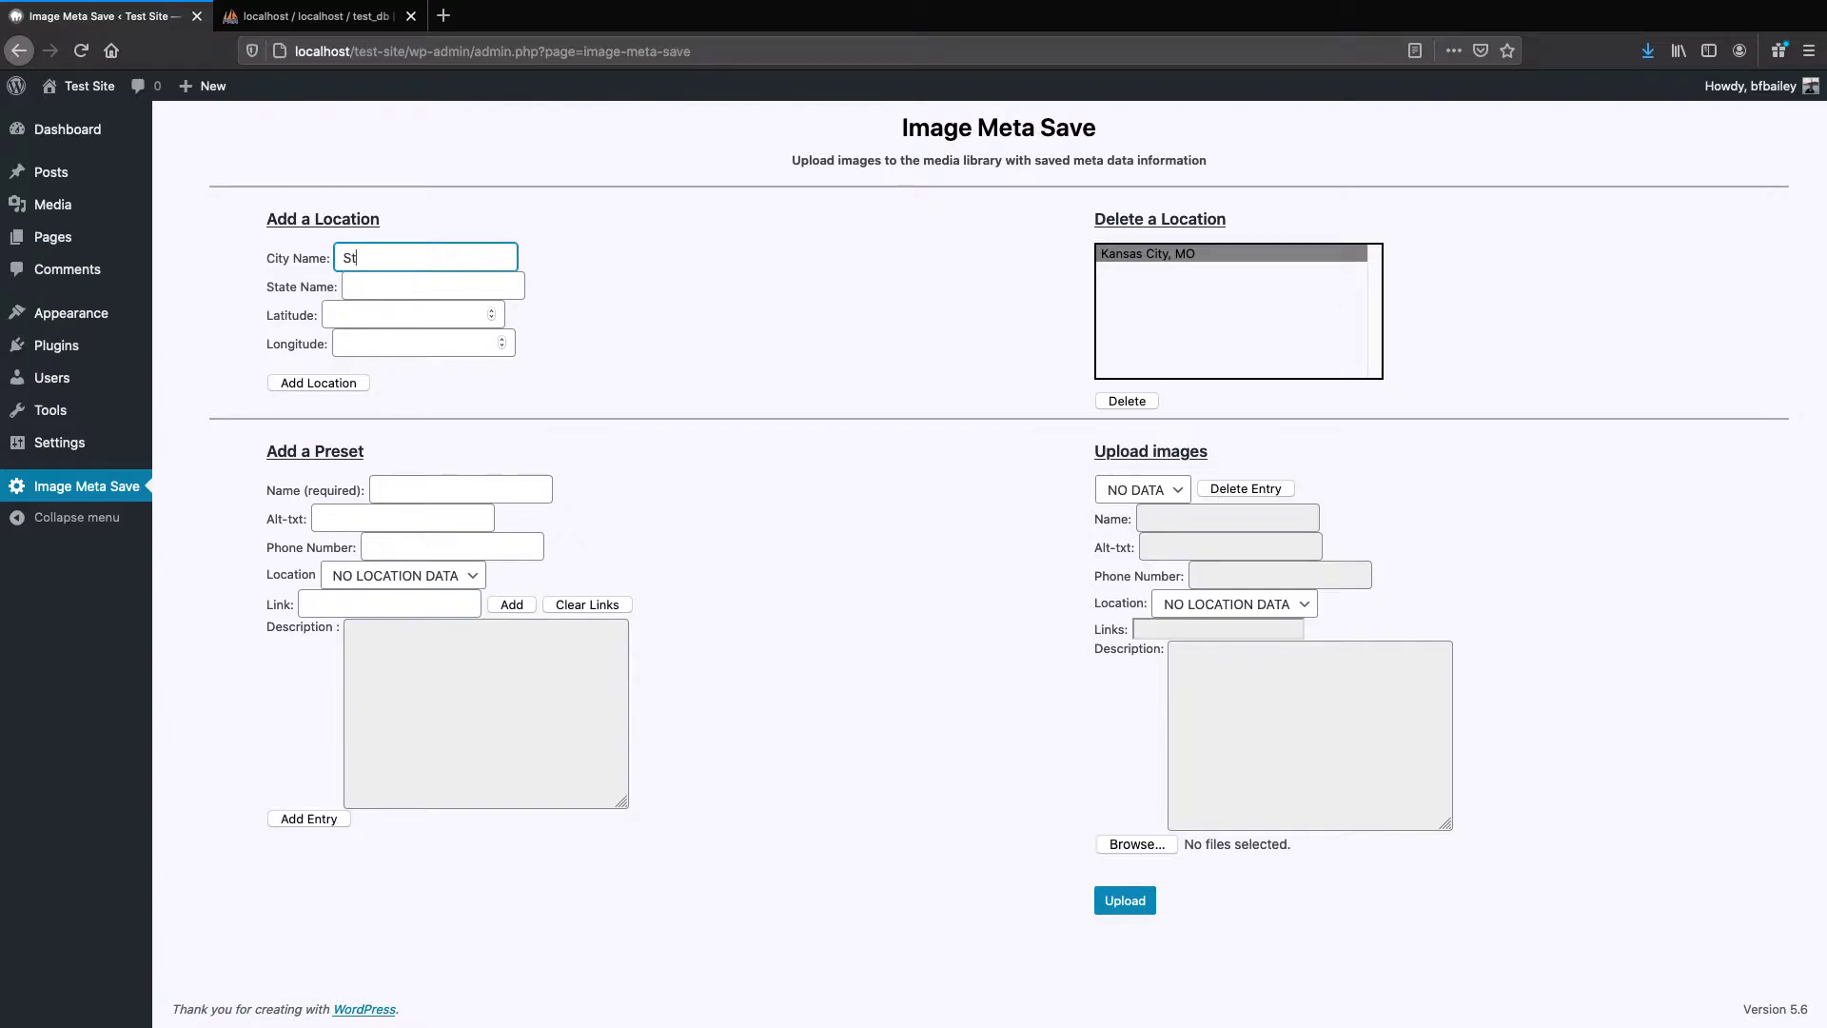
pyautogui.write('. Louis')
pyautogui.press('Tab')
pyautogui.write('MO')
pyautogui.press('Tab')
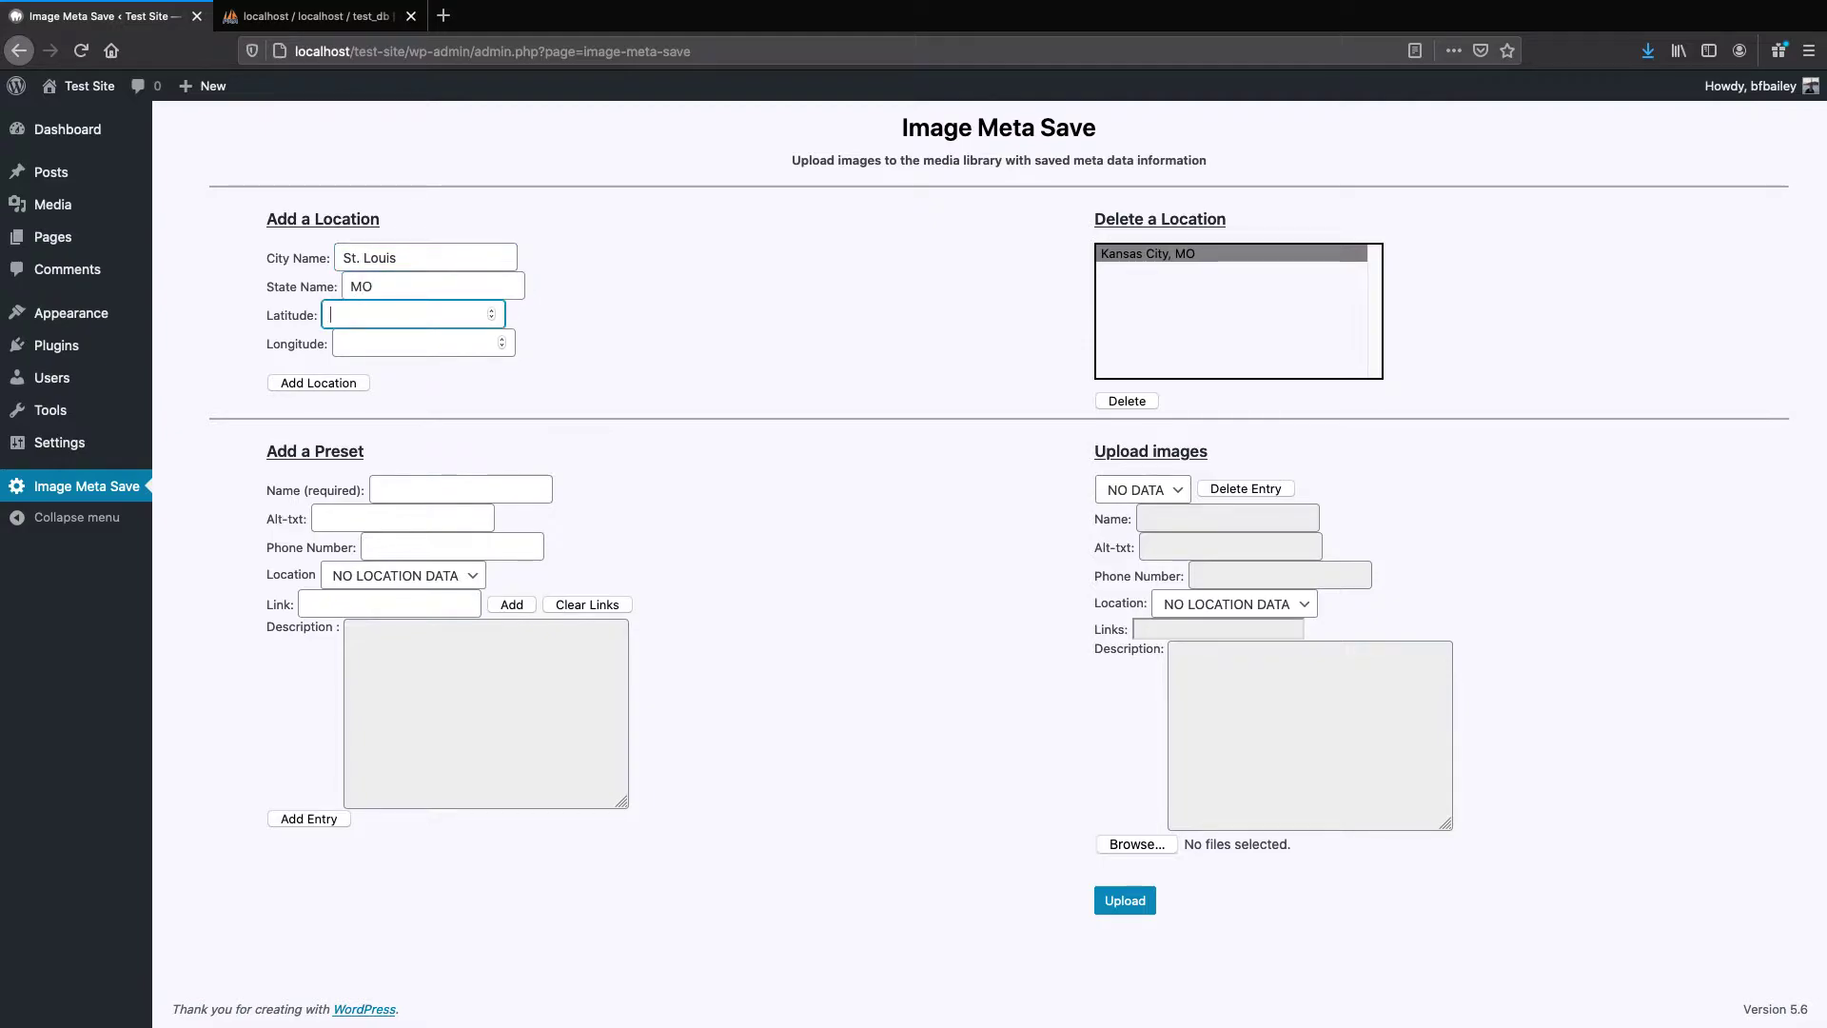
pyautogui.write('45')
pyautogui.press('Tab')
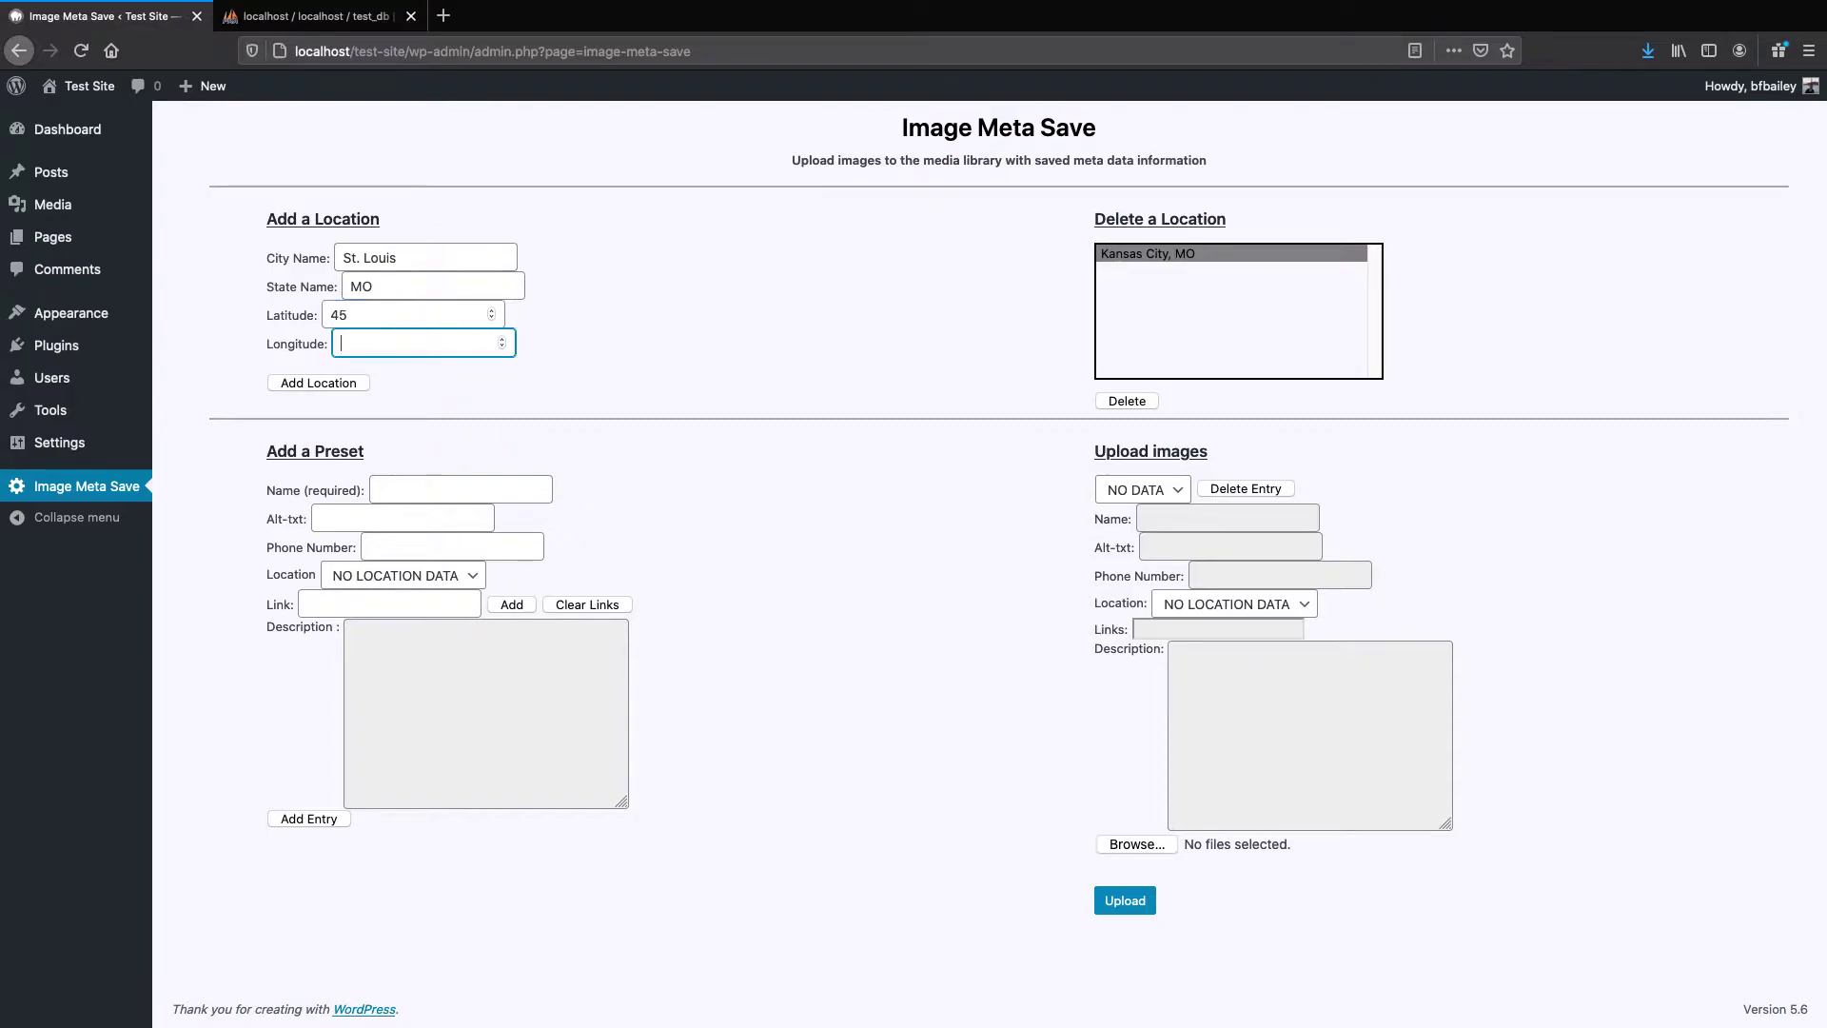
pyautogui.write('88')
pyautogui.click(360, 383)
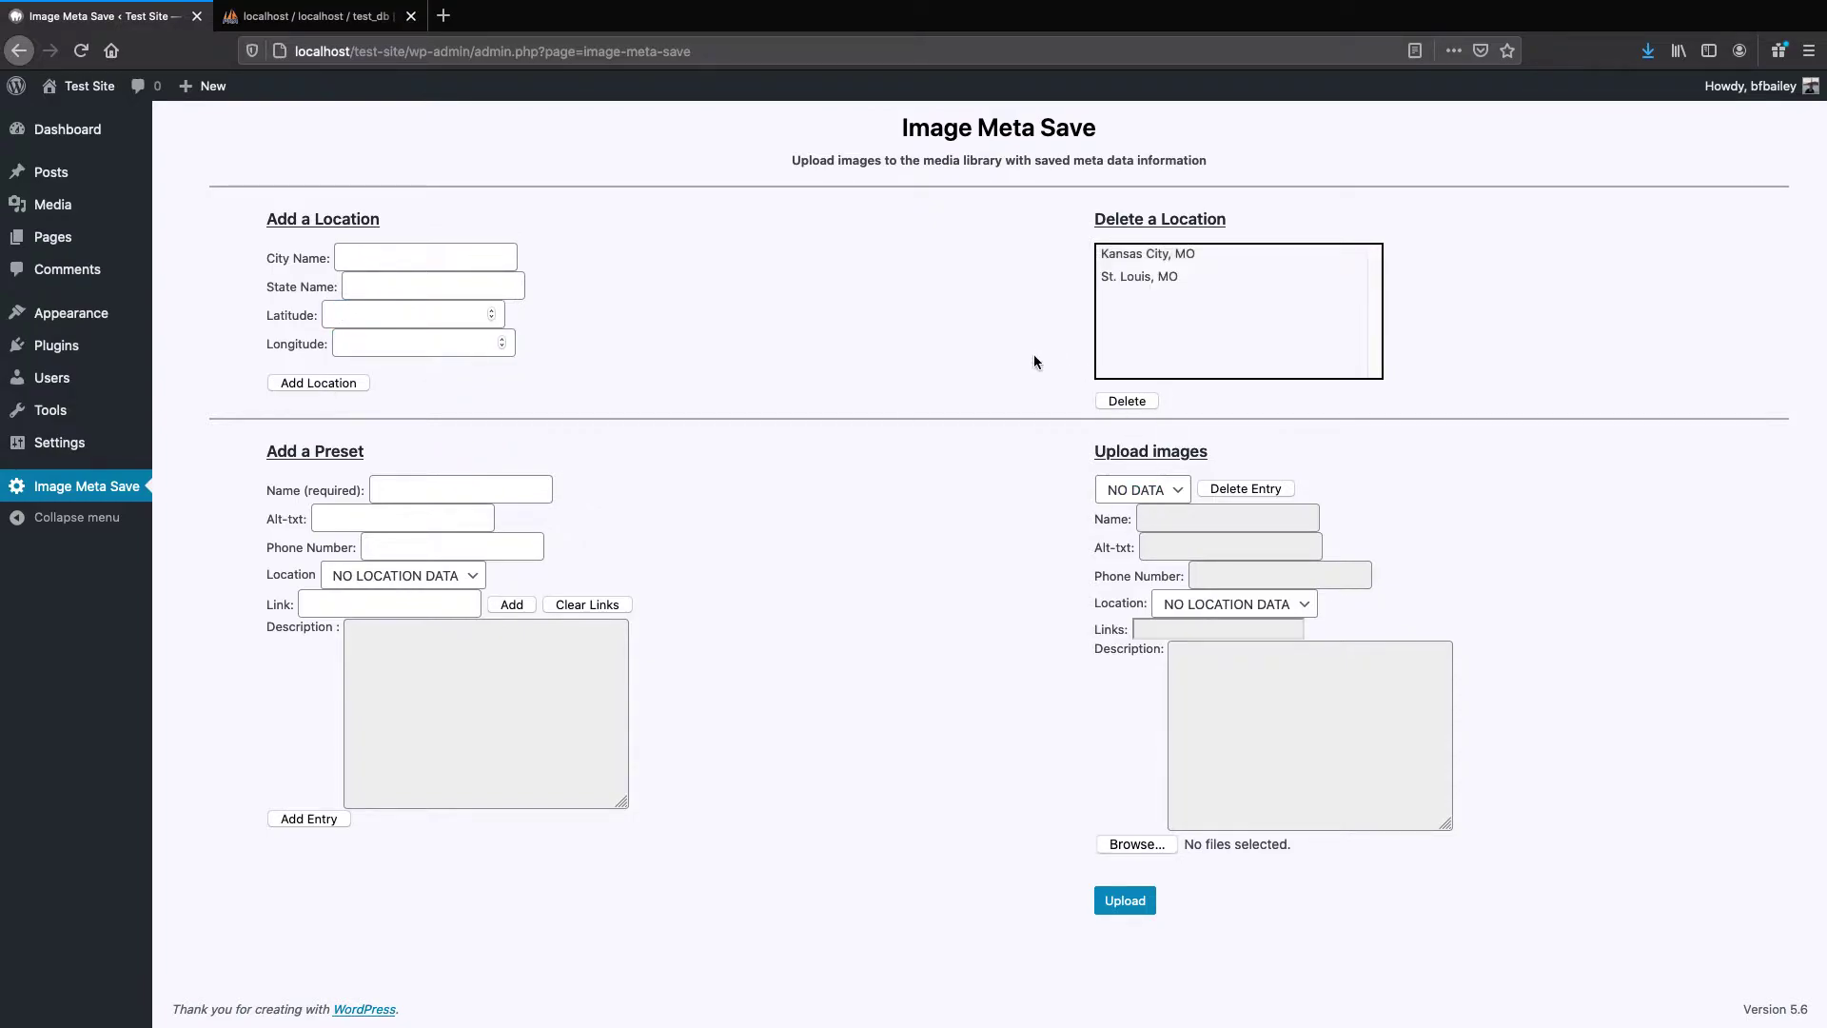
# Delete St. Louis, MO from the saved locations
pyautogui.click(1151, 279)
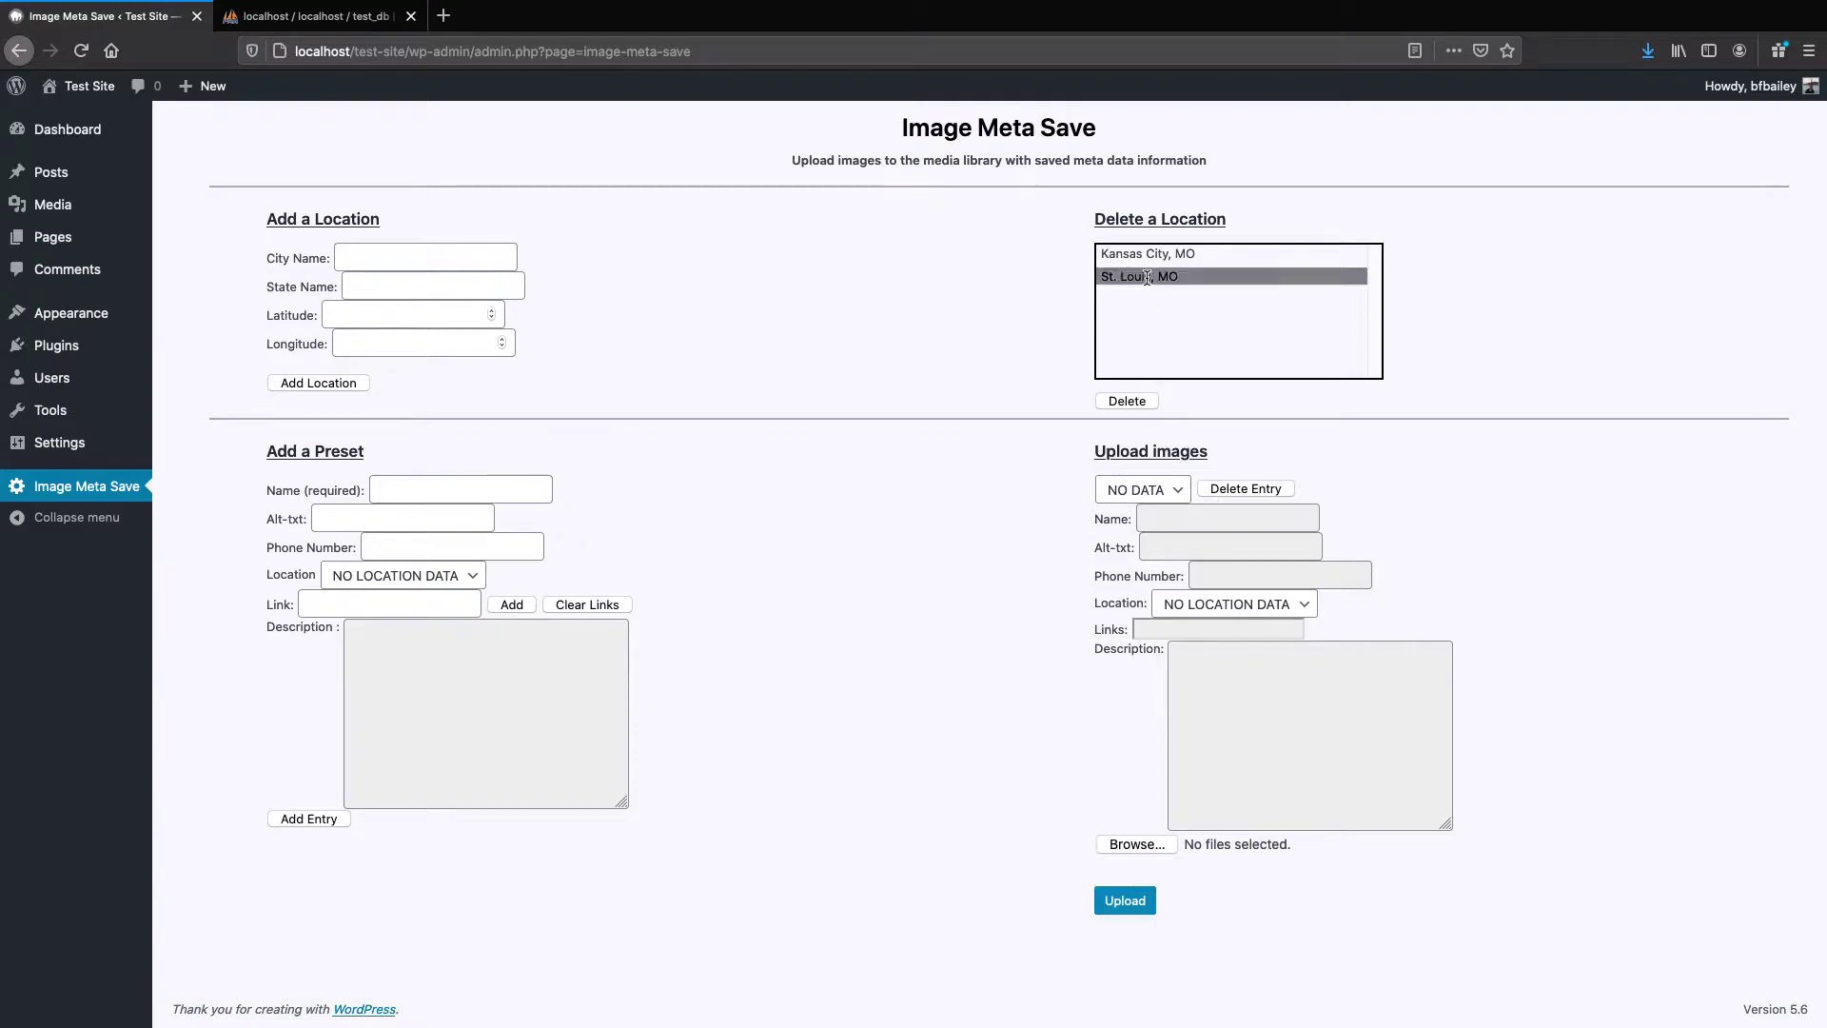
pyautogui.click(1127, 401)
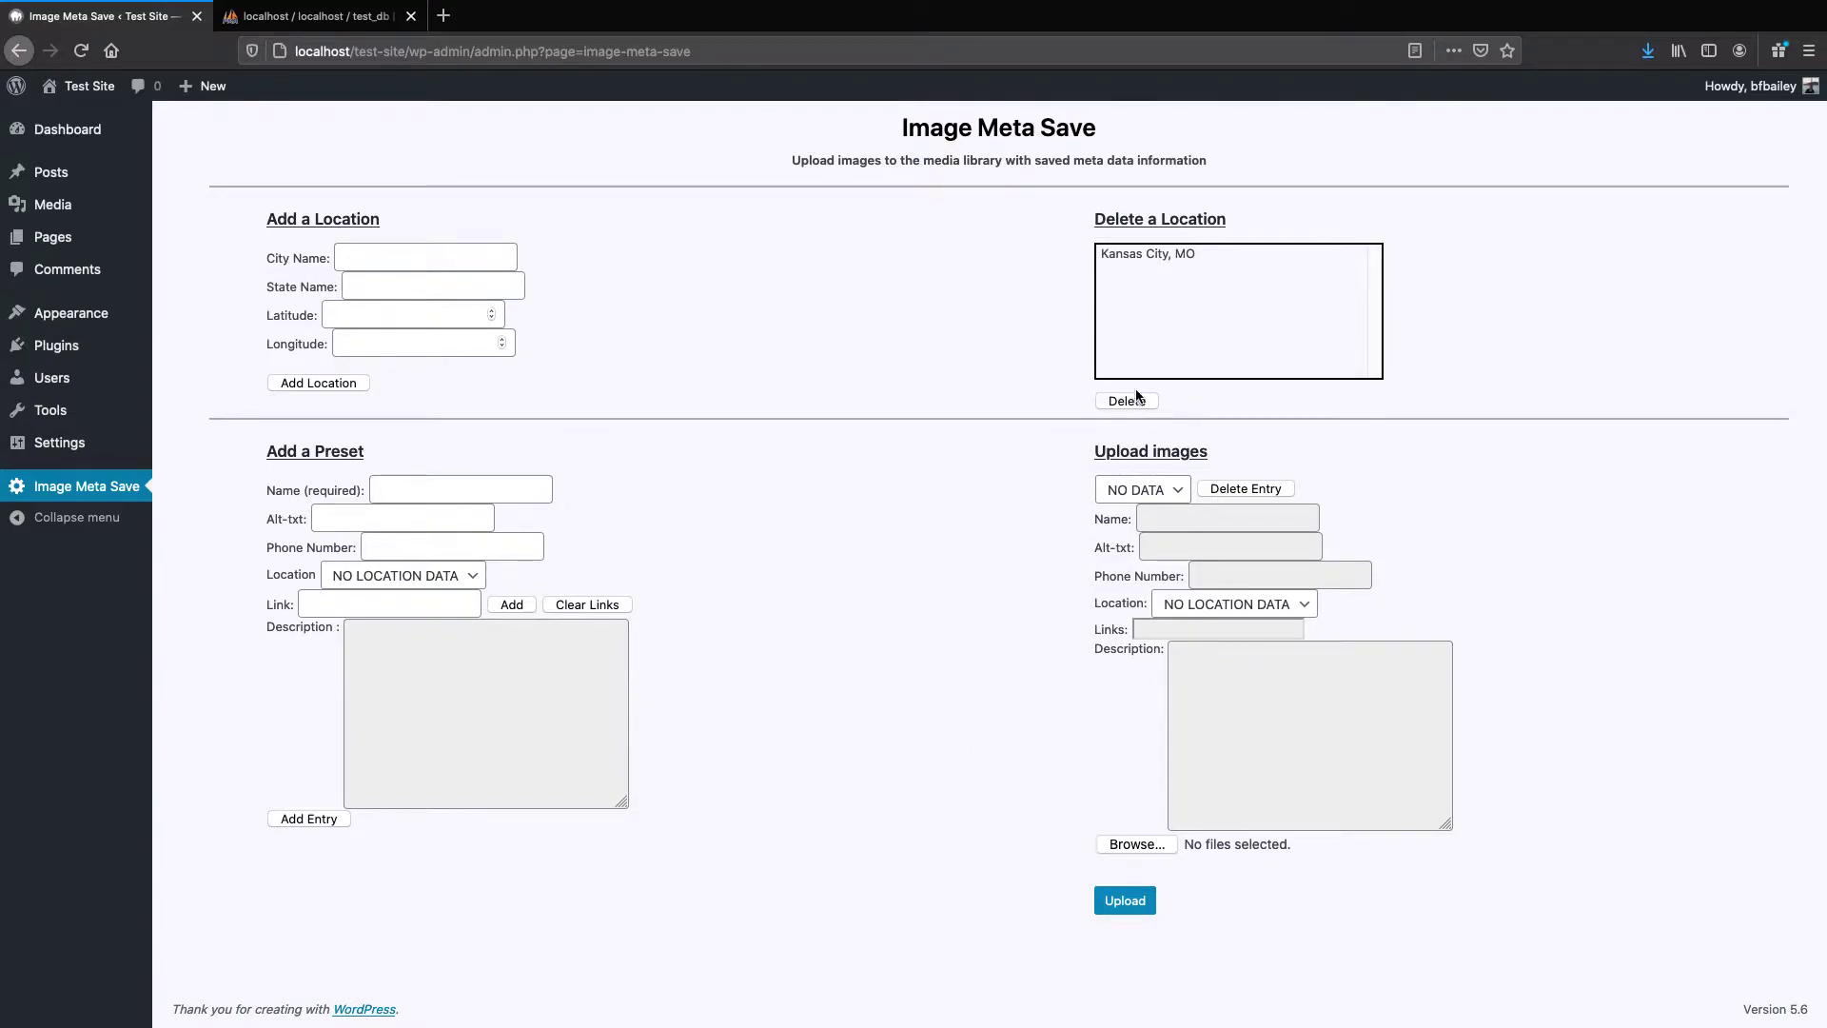
# Fill in a new preset with name Tiger King Apparel, alt text Tiger apparel shop, the phone number and location Kansas City, MO
pyautogui.click(433, 494)
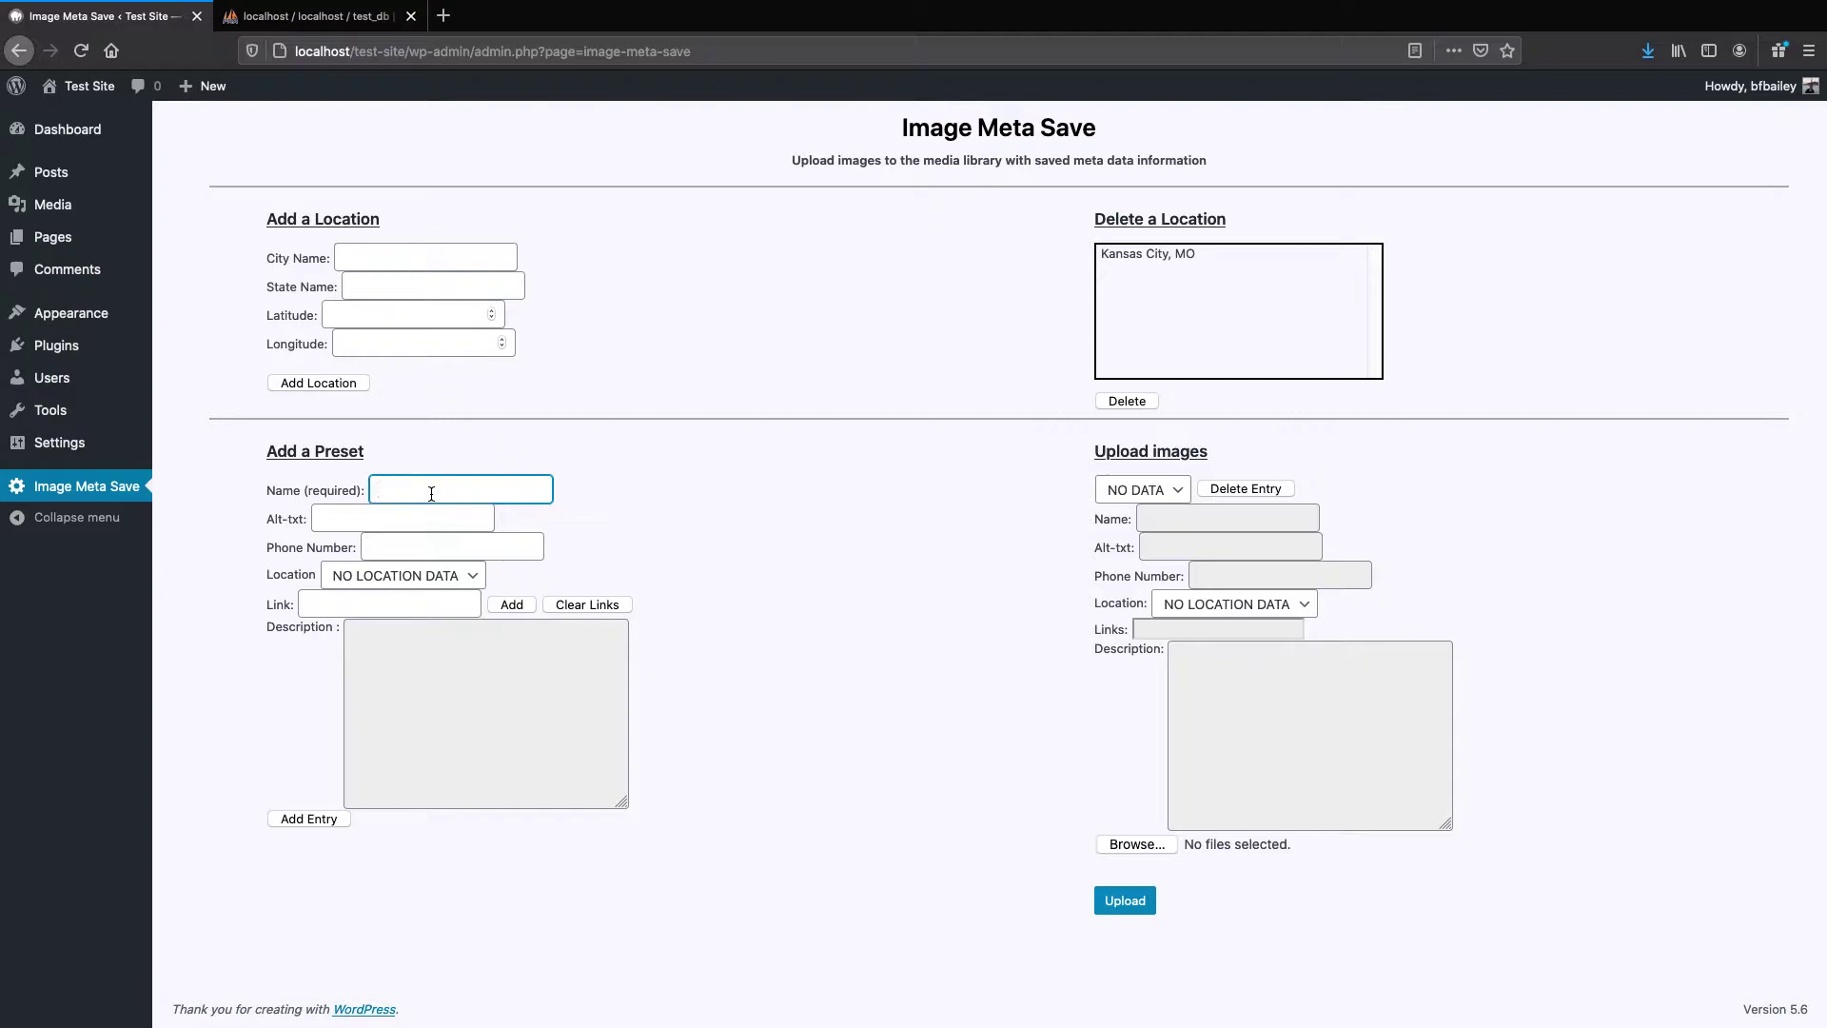
pyautogui.write('Tiger King Apparel')
pyautogui.click(365, 523)
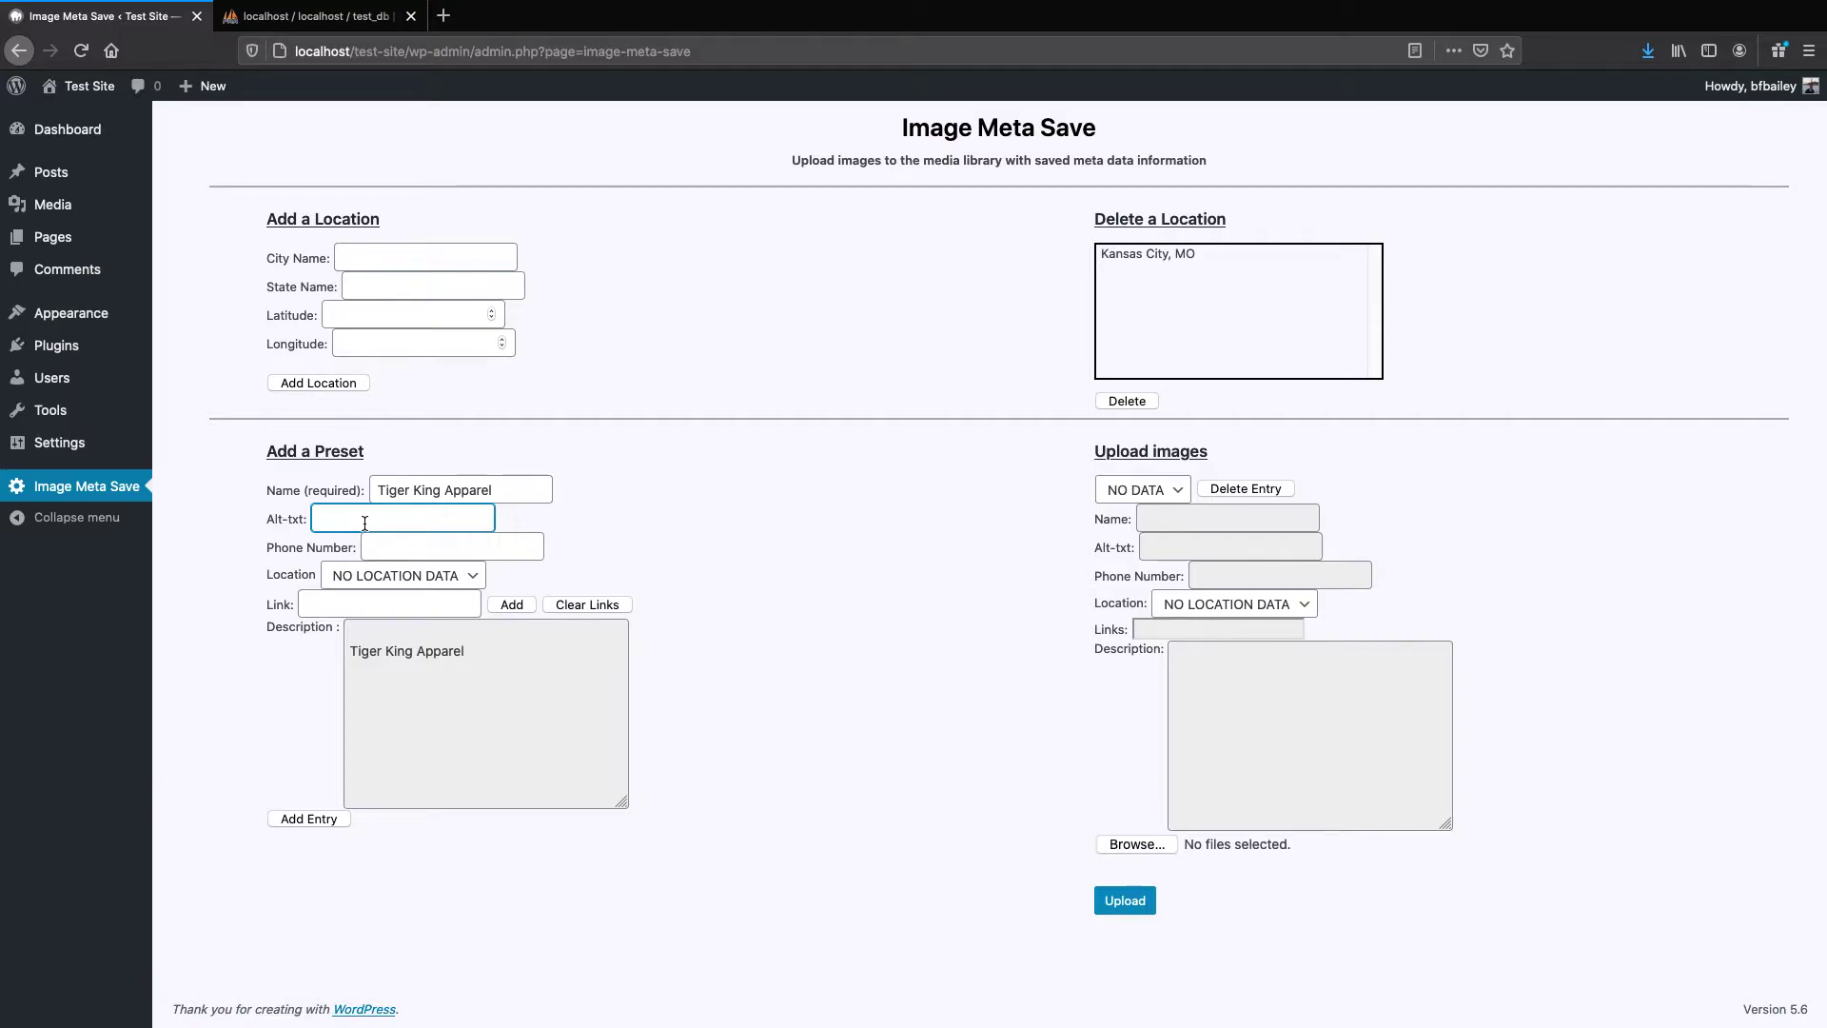
pyautogui.write('Tiger apparel shop')
pyautogui.click(403, 546)
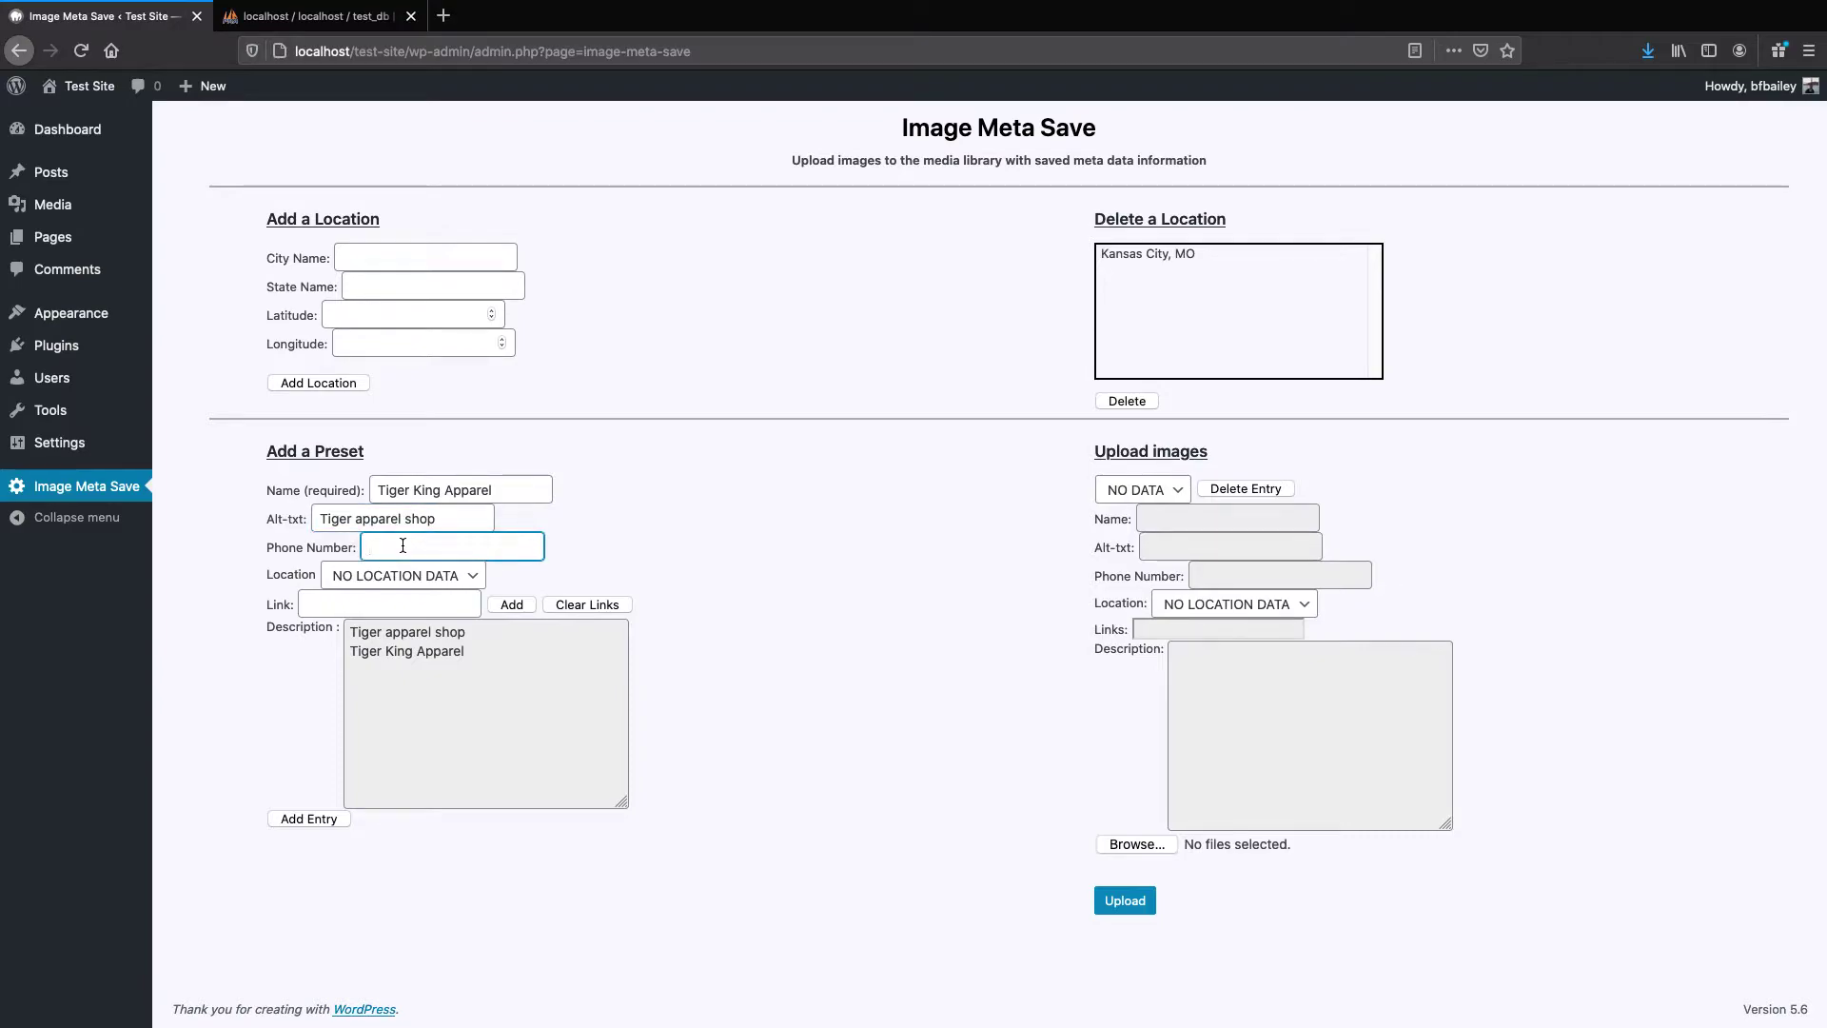
pyautogui.write('555-555-5555')
pyautogui.click(470, 575)
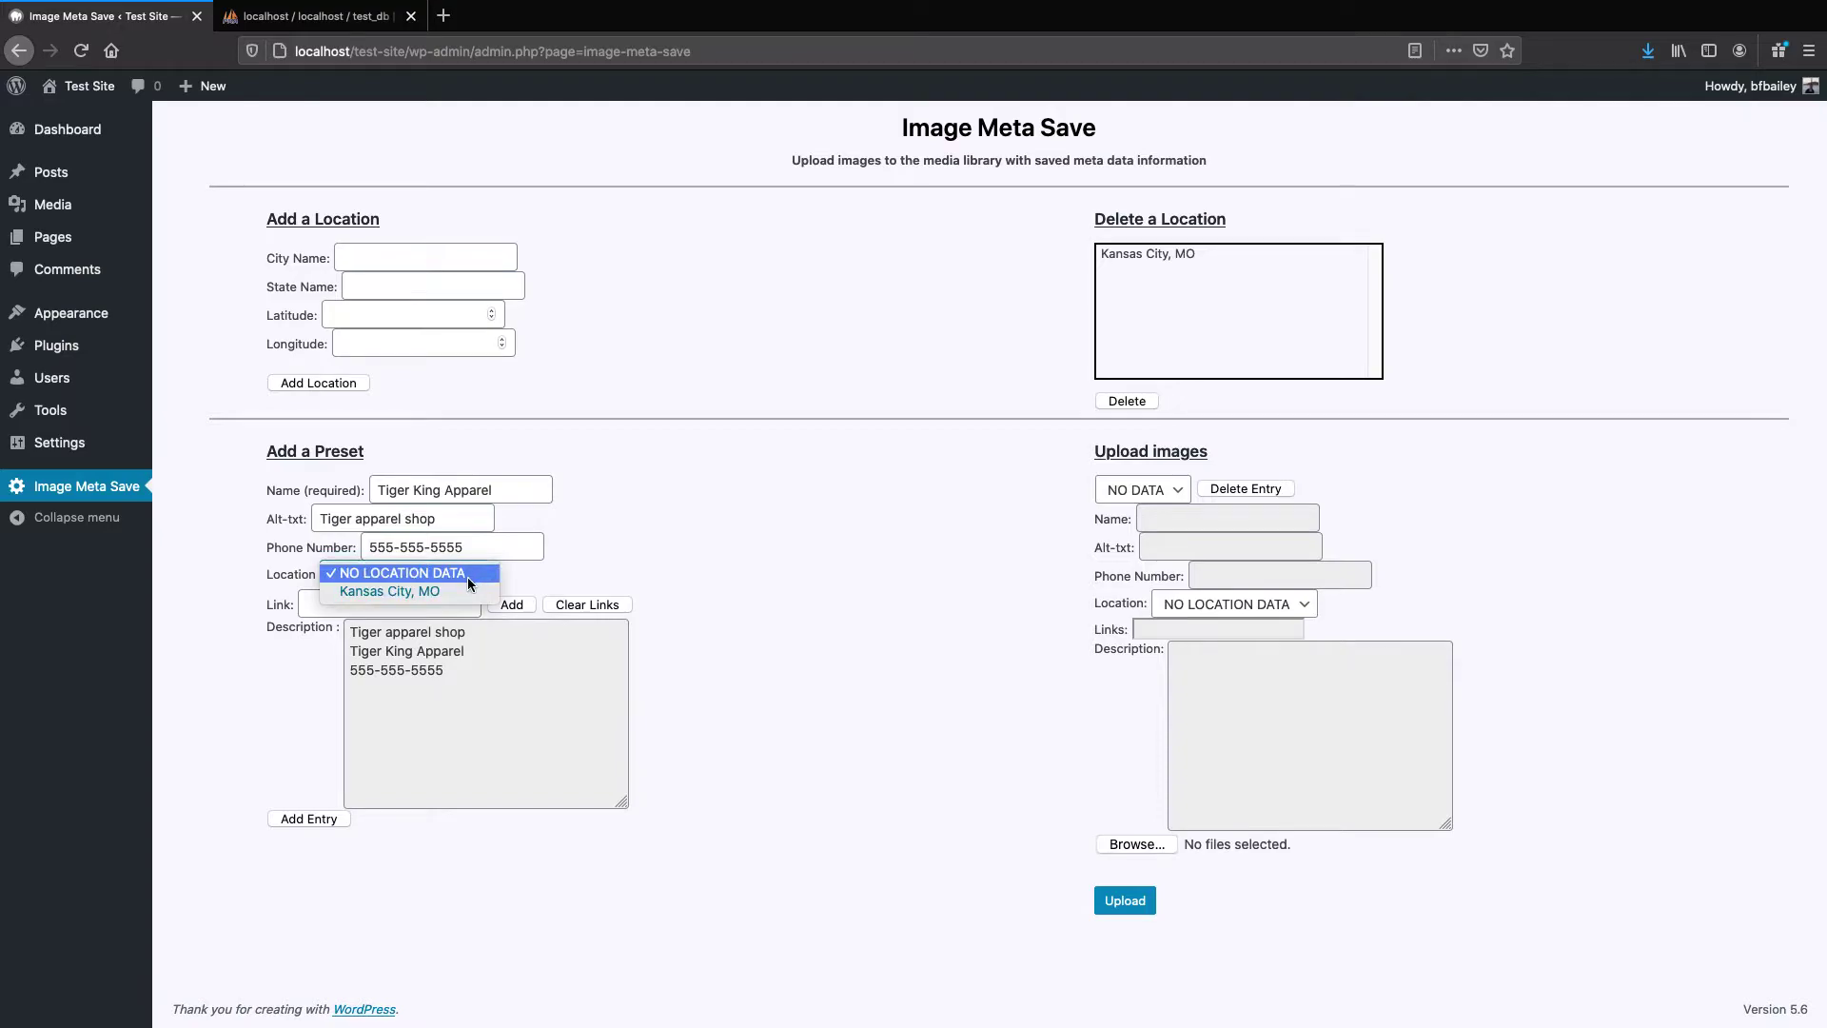
pyautogui.click(444, 590)
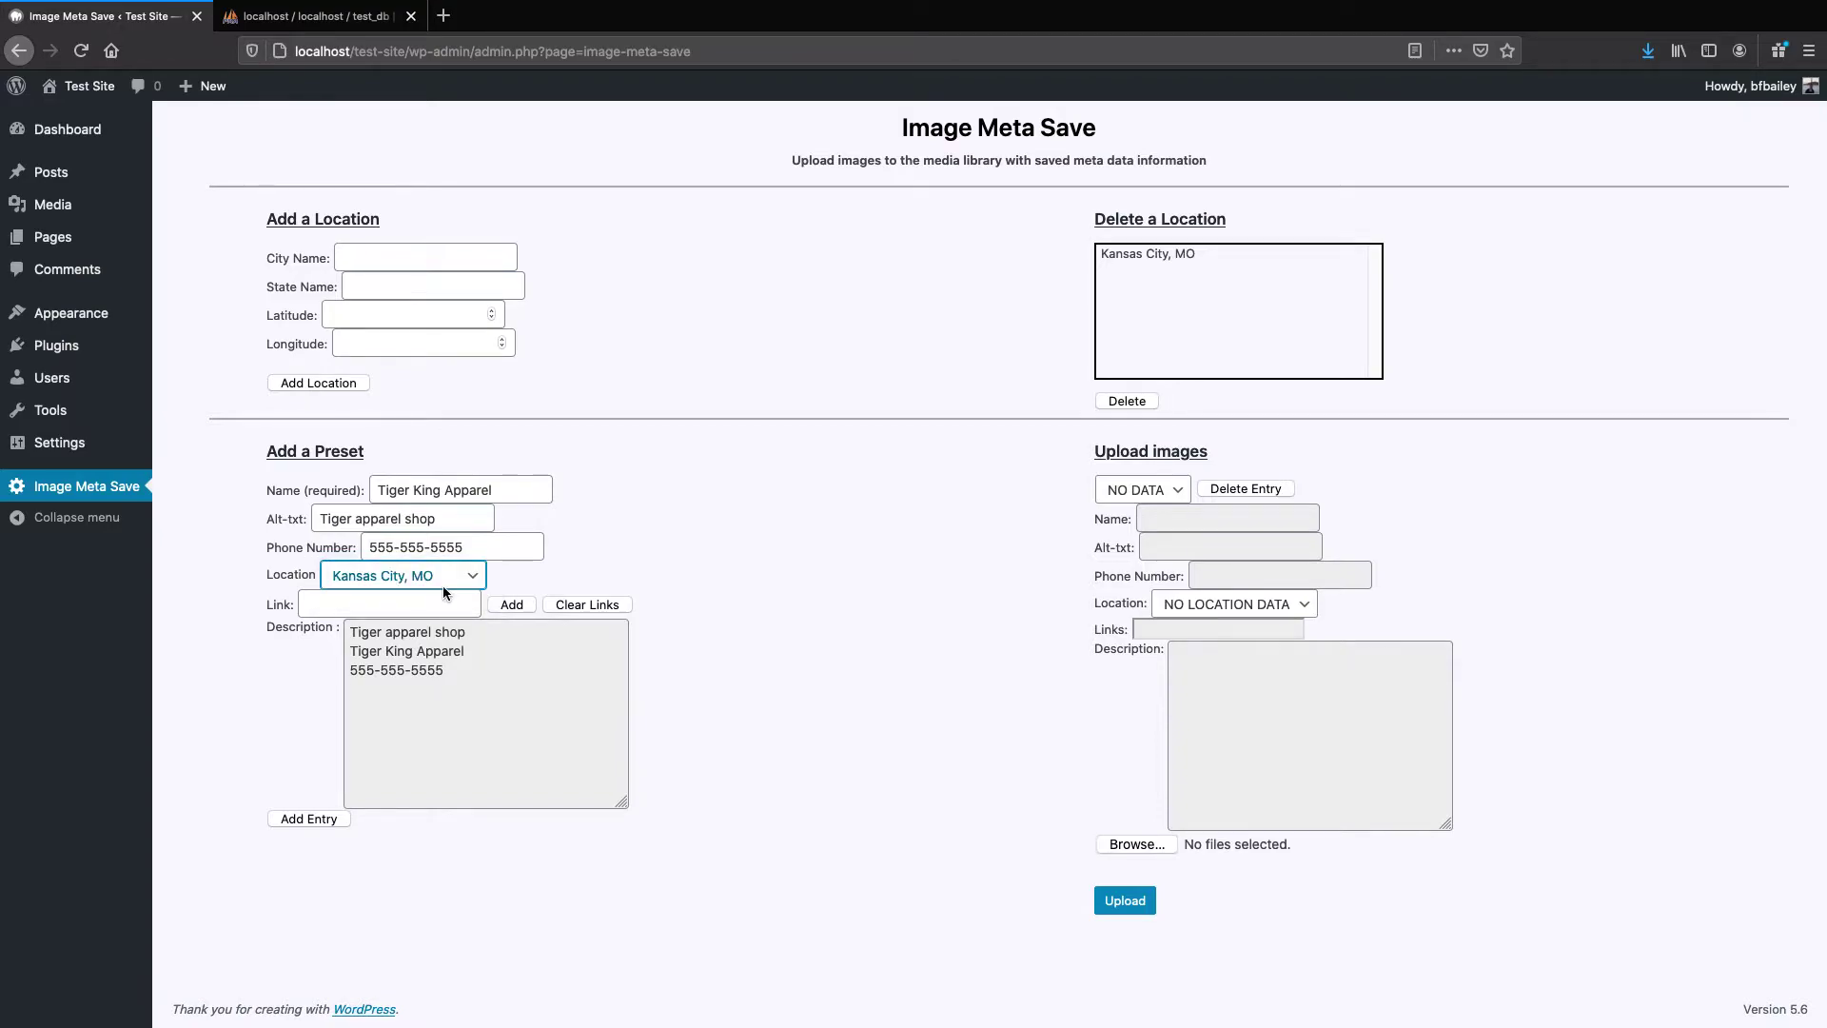
pyautogui.click(410, 605)
pyautogui.write('www.tigerkingapparel.com')
pyautogui.click(511, 605)
pyautogui.click(364, 609)
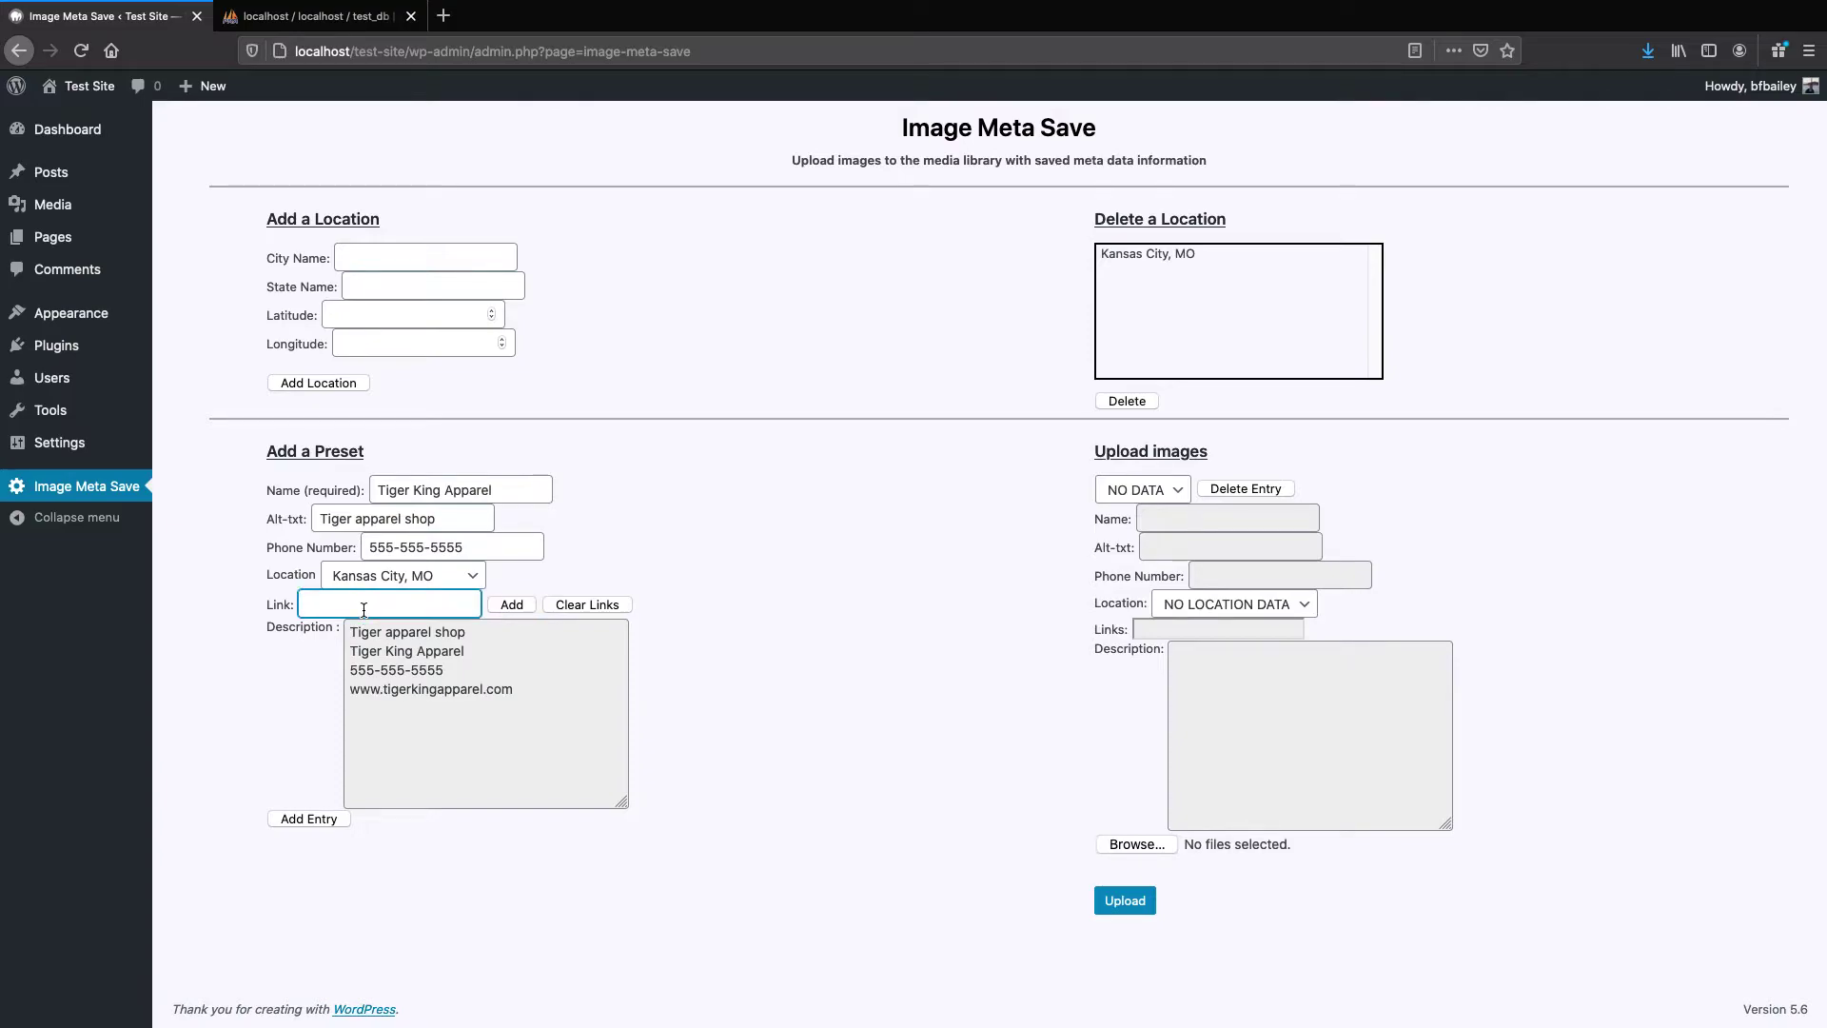
pyautogui.click(573, 606)
pyautogui.click(451, 605)
pyautogui.write('wwww.')
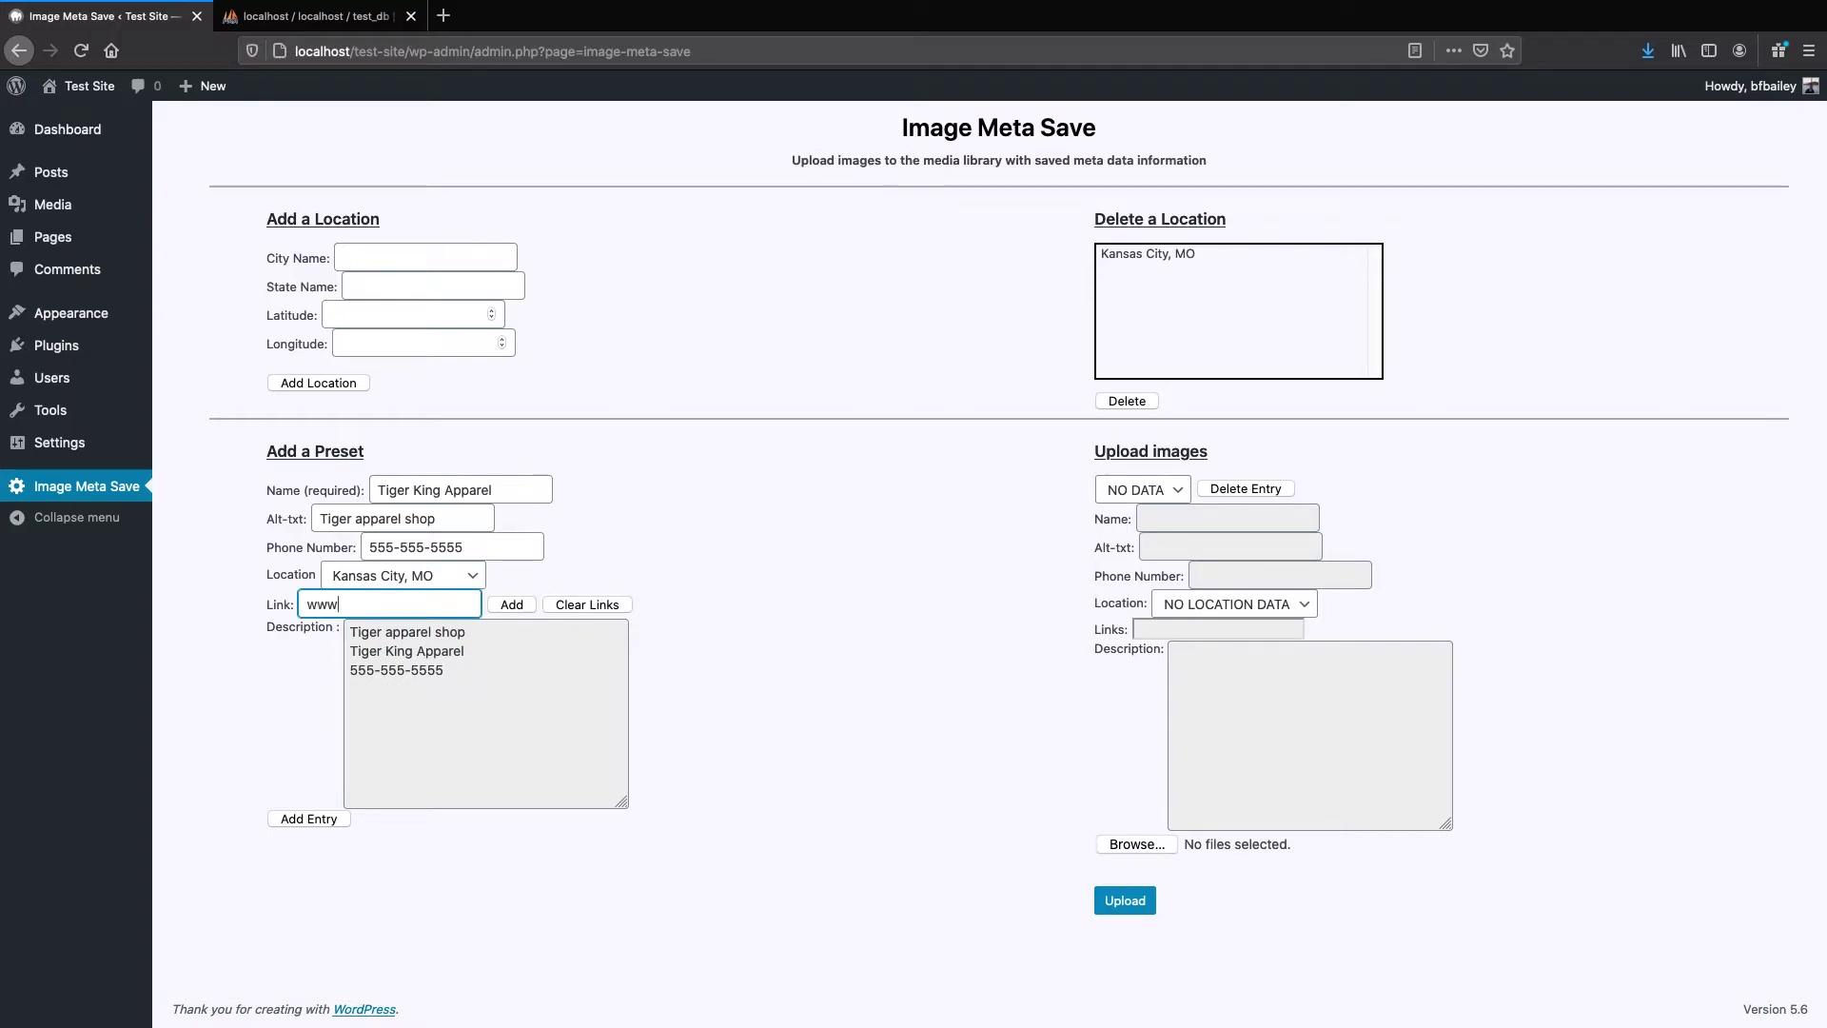
pyautogui.press('BackSpace')
pyautogui.write('.tigerkingapparel.com')
pyautogui.click(520, 605)
pyautogui.click(439, 610)
pyautogui.write('www.facebook')
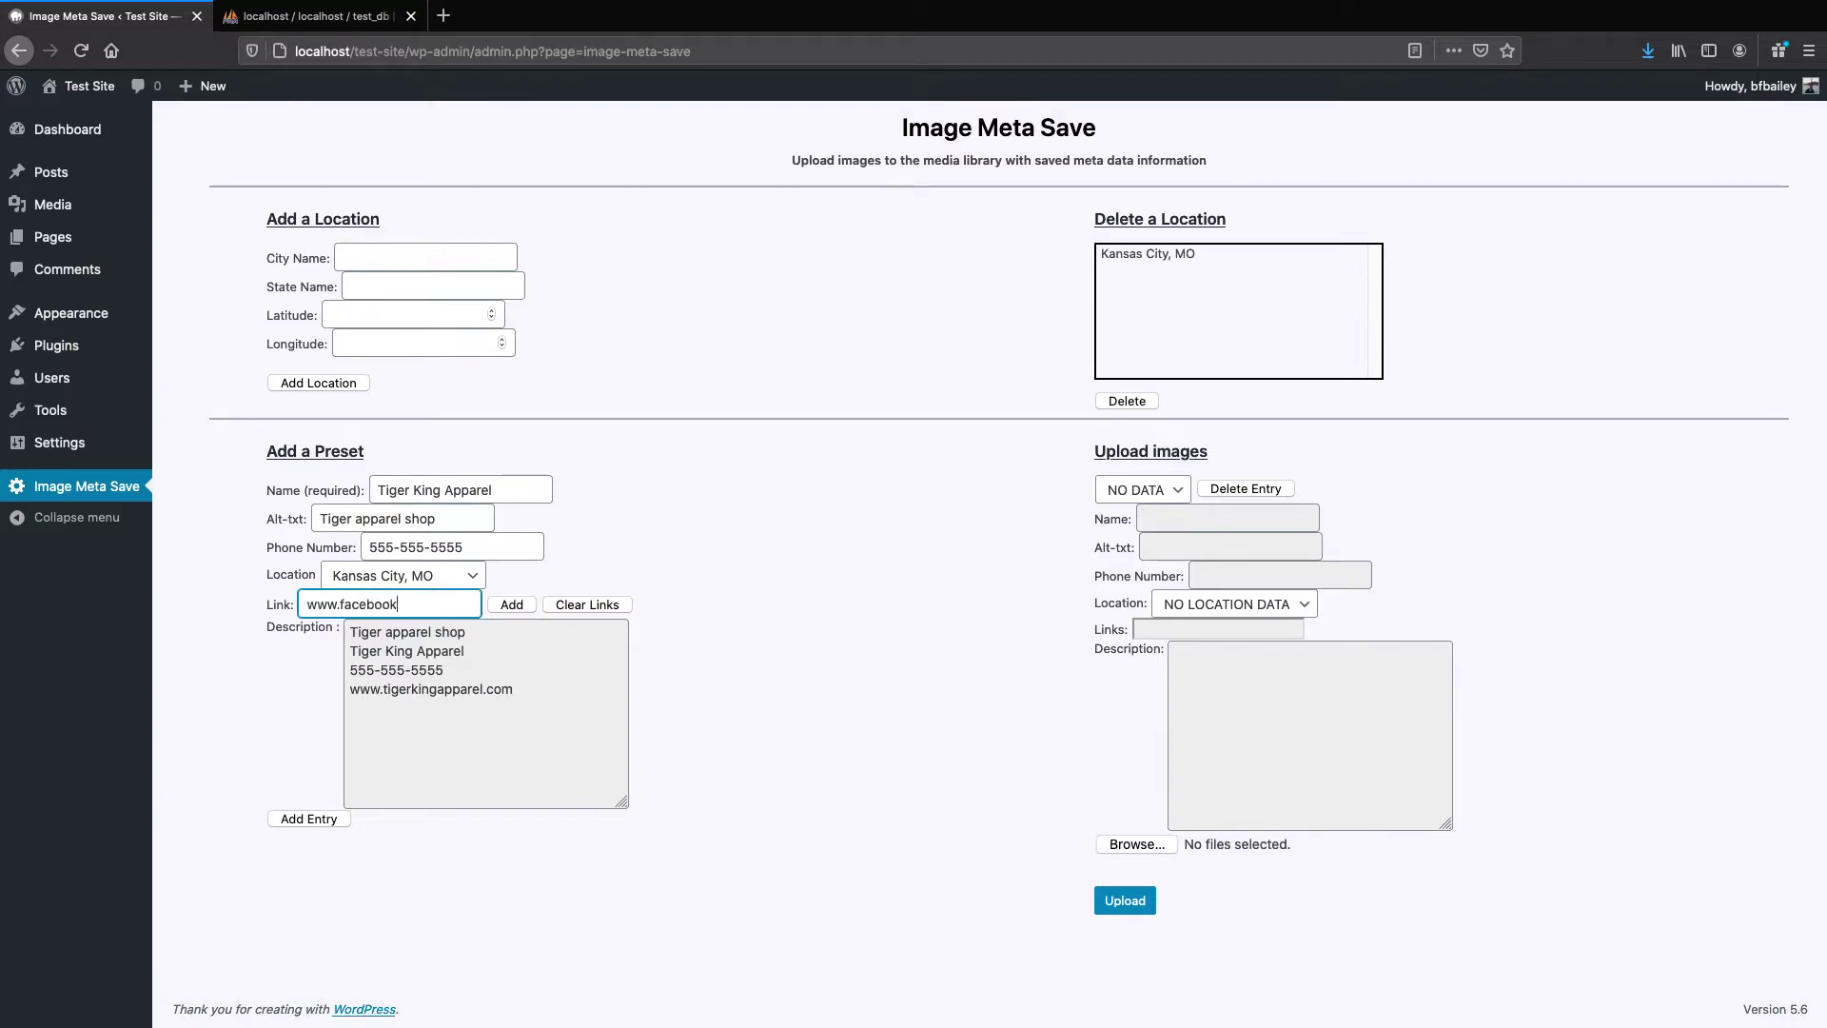
pyautogui.write('.com/tigerkingapparel')
pyautogui.click(514, 606)
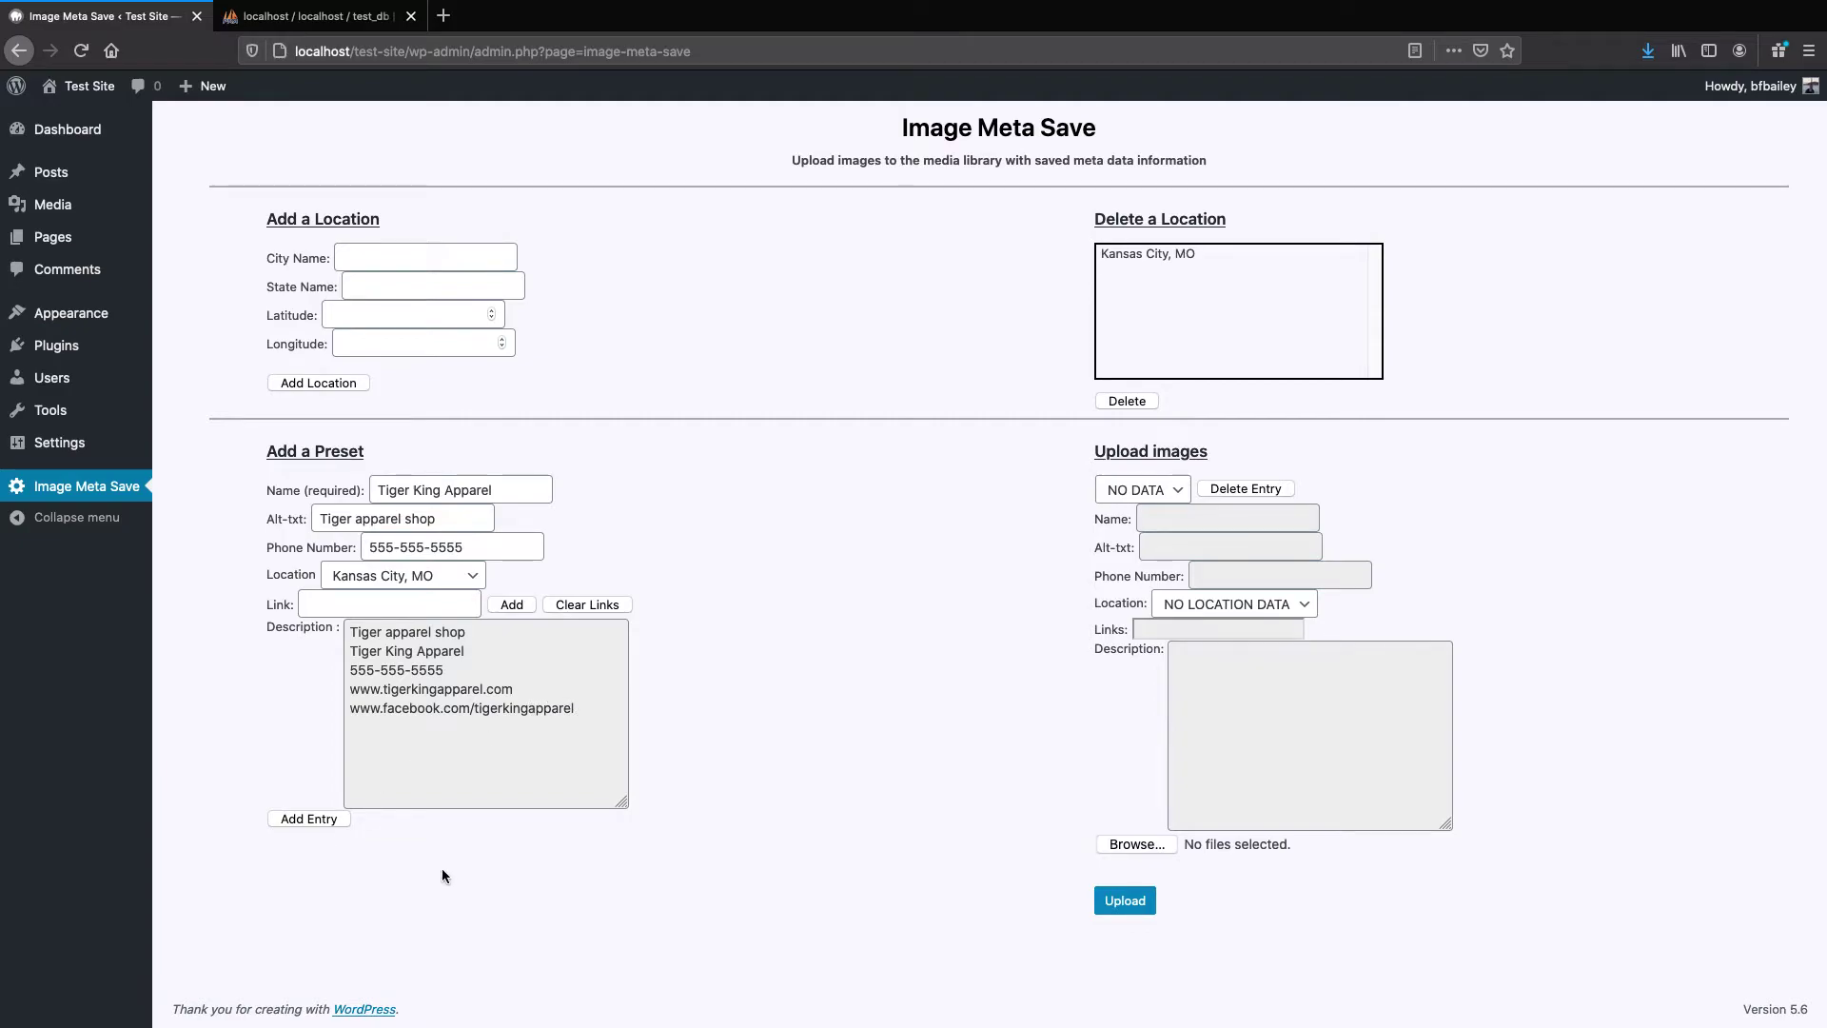
pyautogui.click(306, 820)
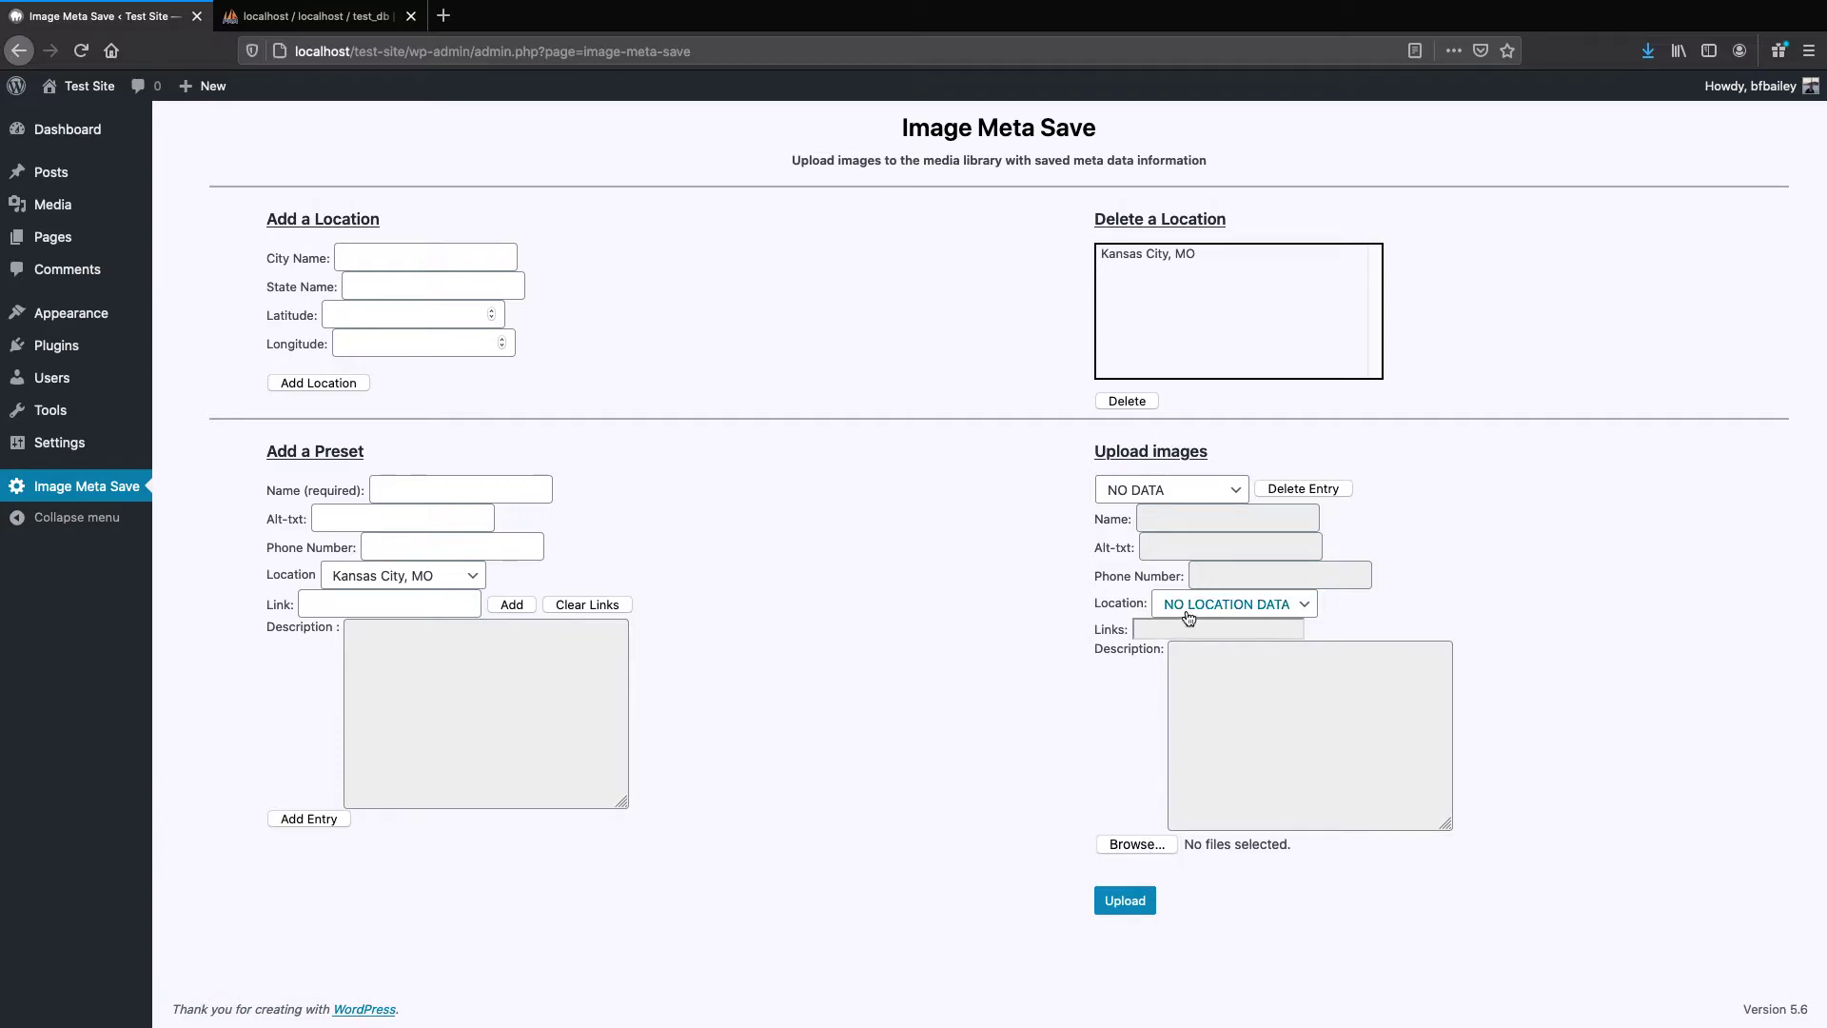
# Load the Tiger King Apparel preset for the image upload
pyautogui.click(1182, 489)
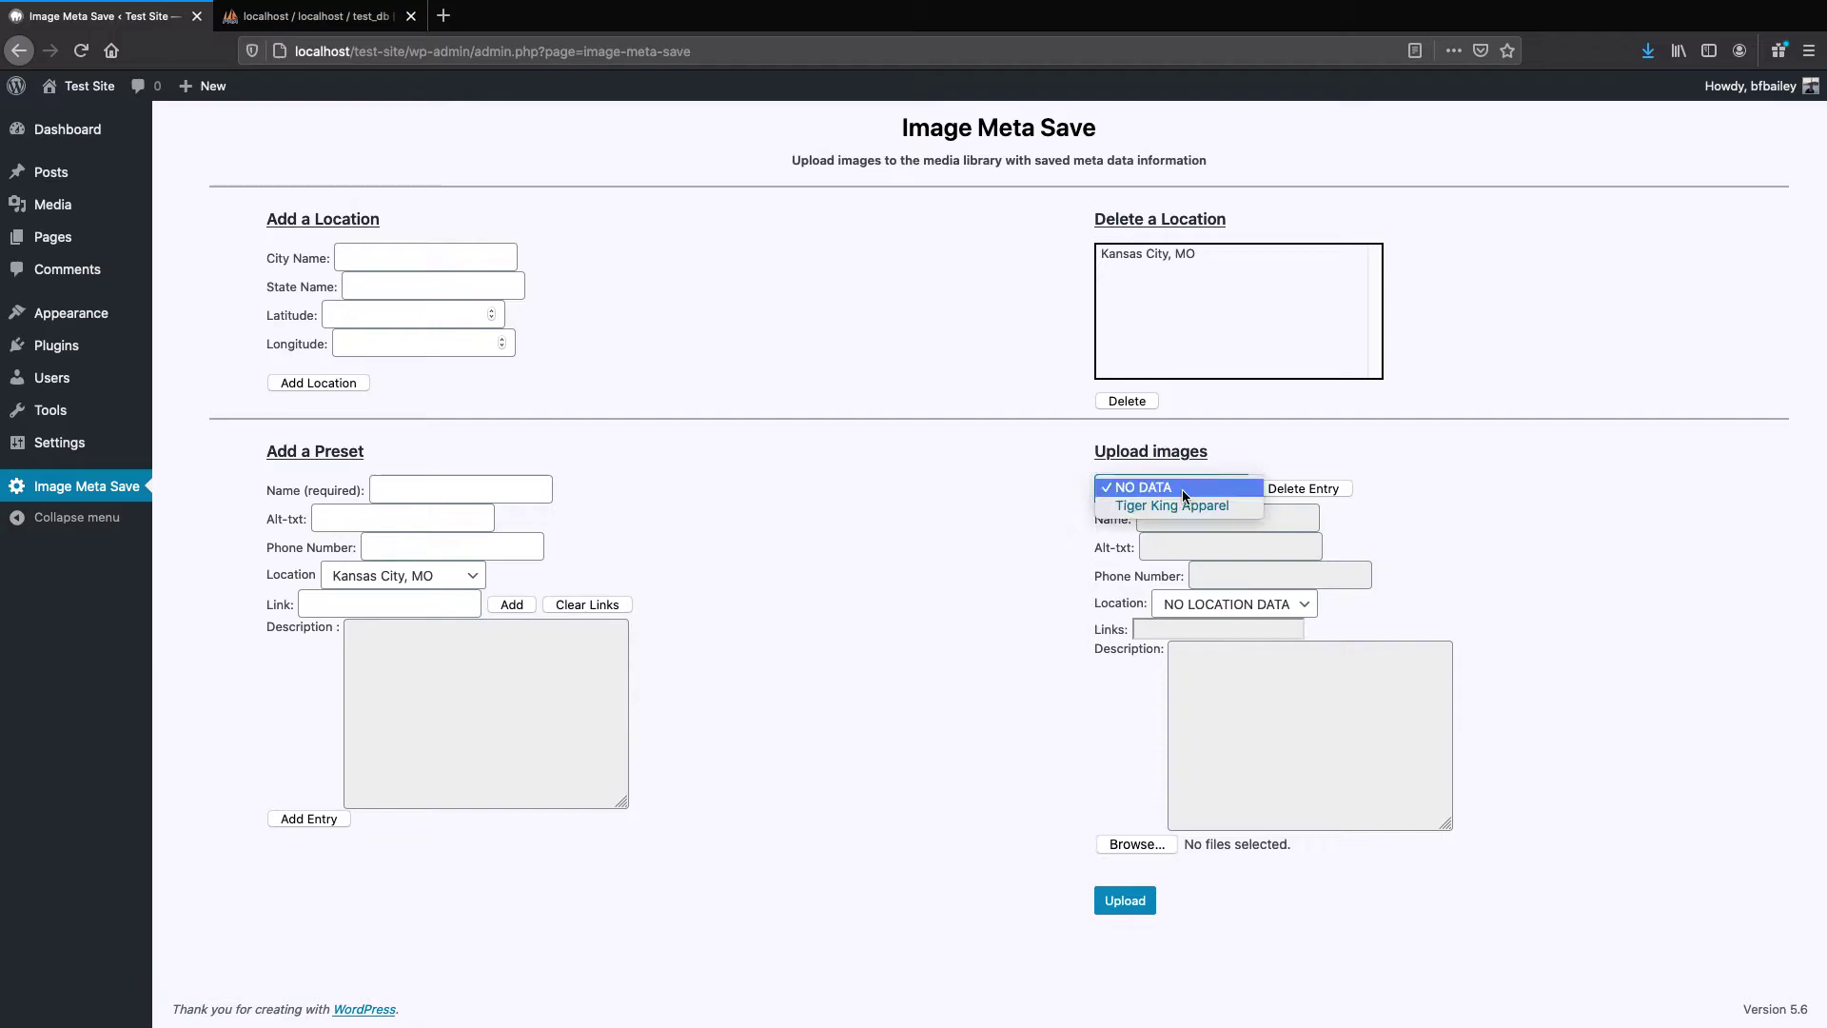
pyautogui.click(1182, 507)
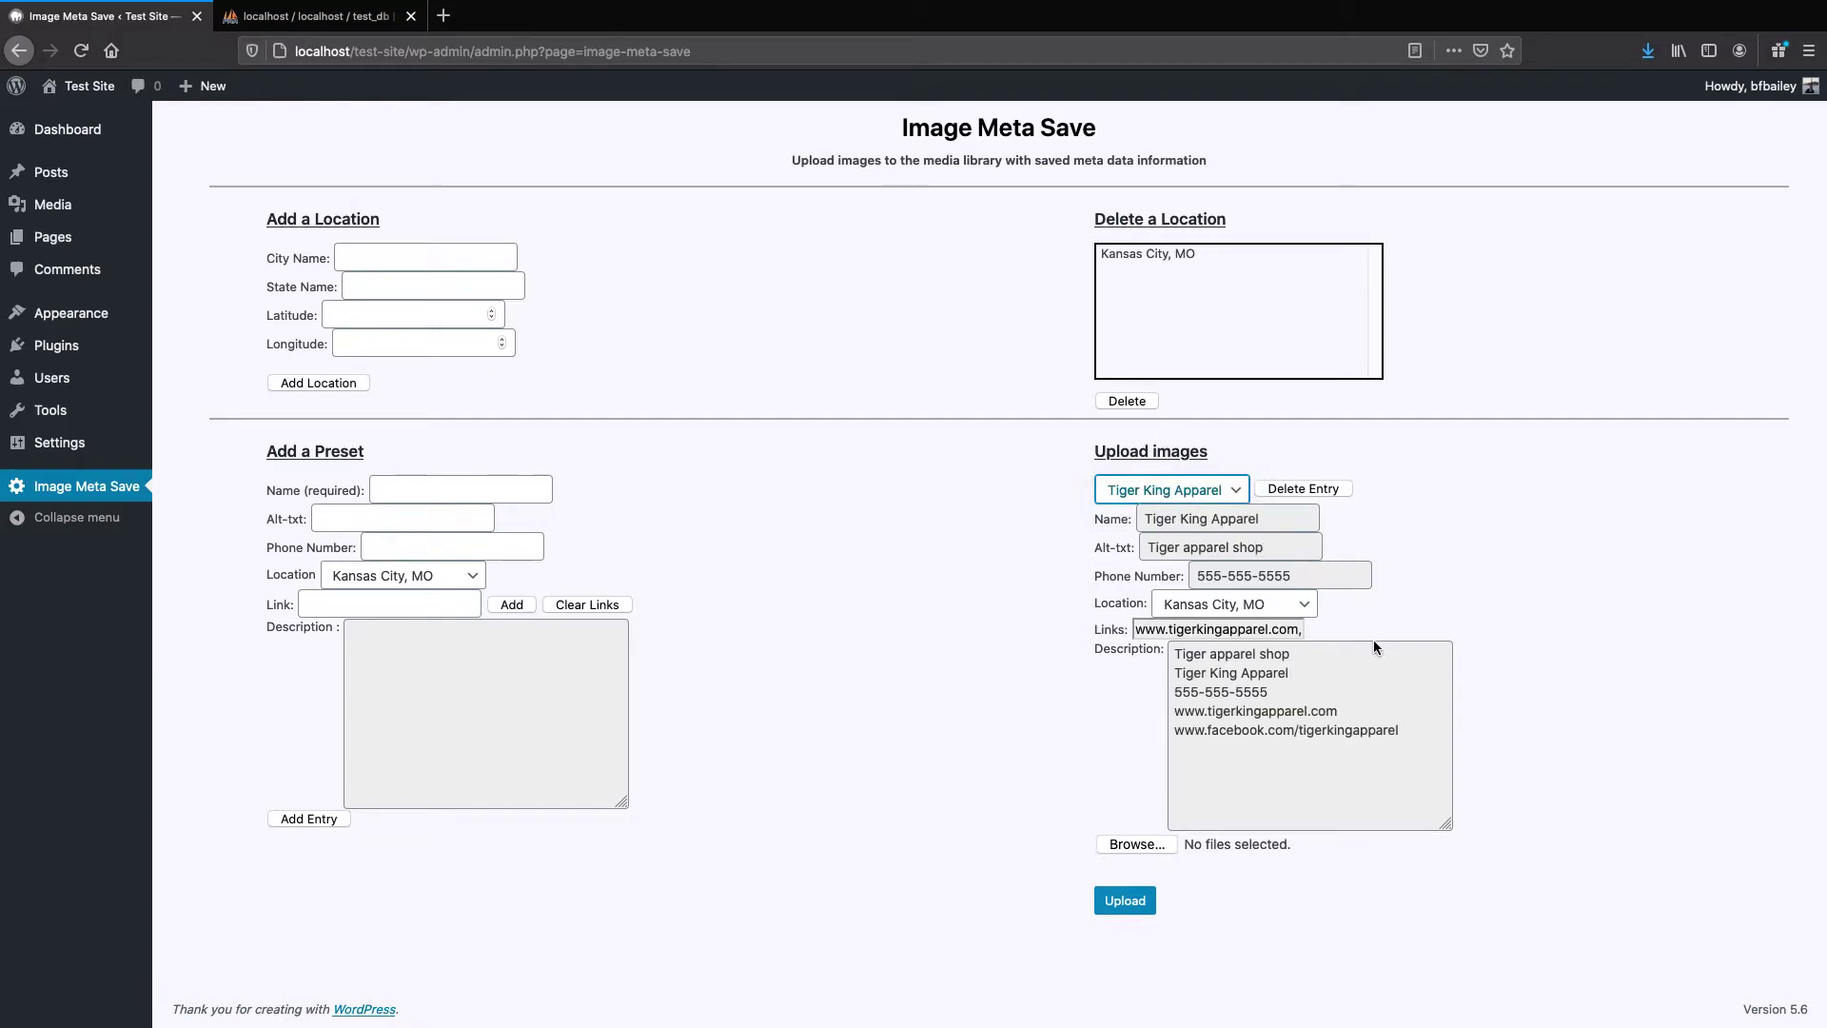
# Switch the upload's location to NO LOCATION DATA and back to Kansas City, MO
pyautogui.click(1262, 614)
pyautogui.click(1255, 584)
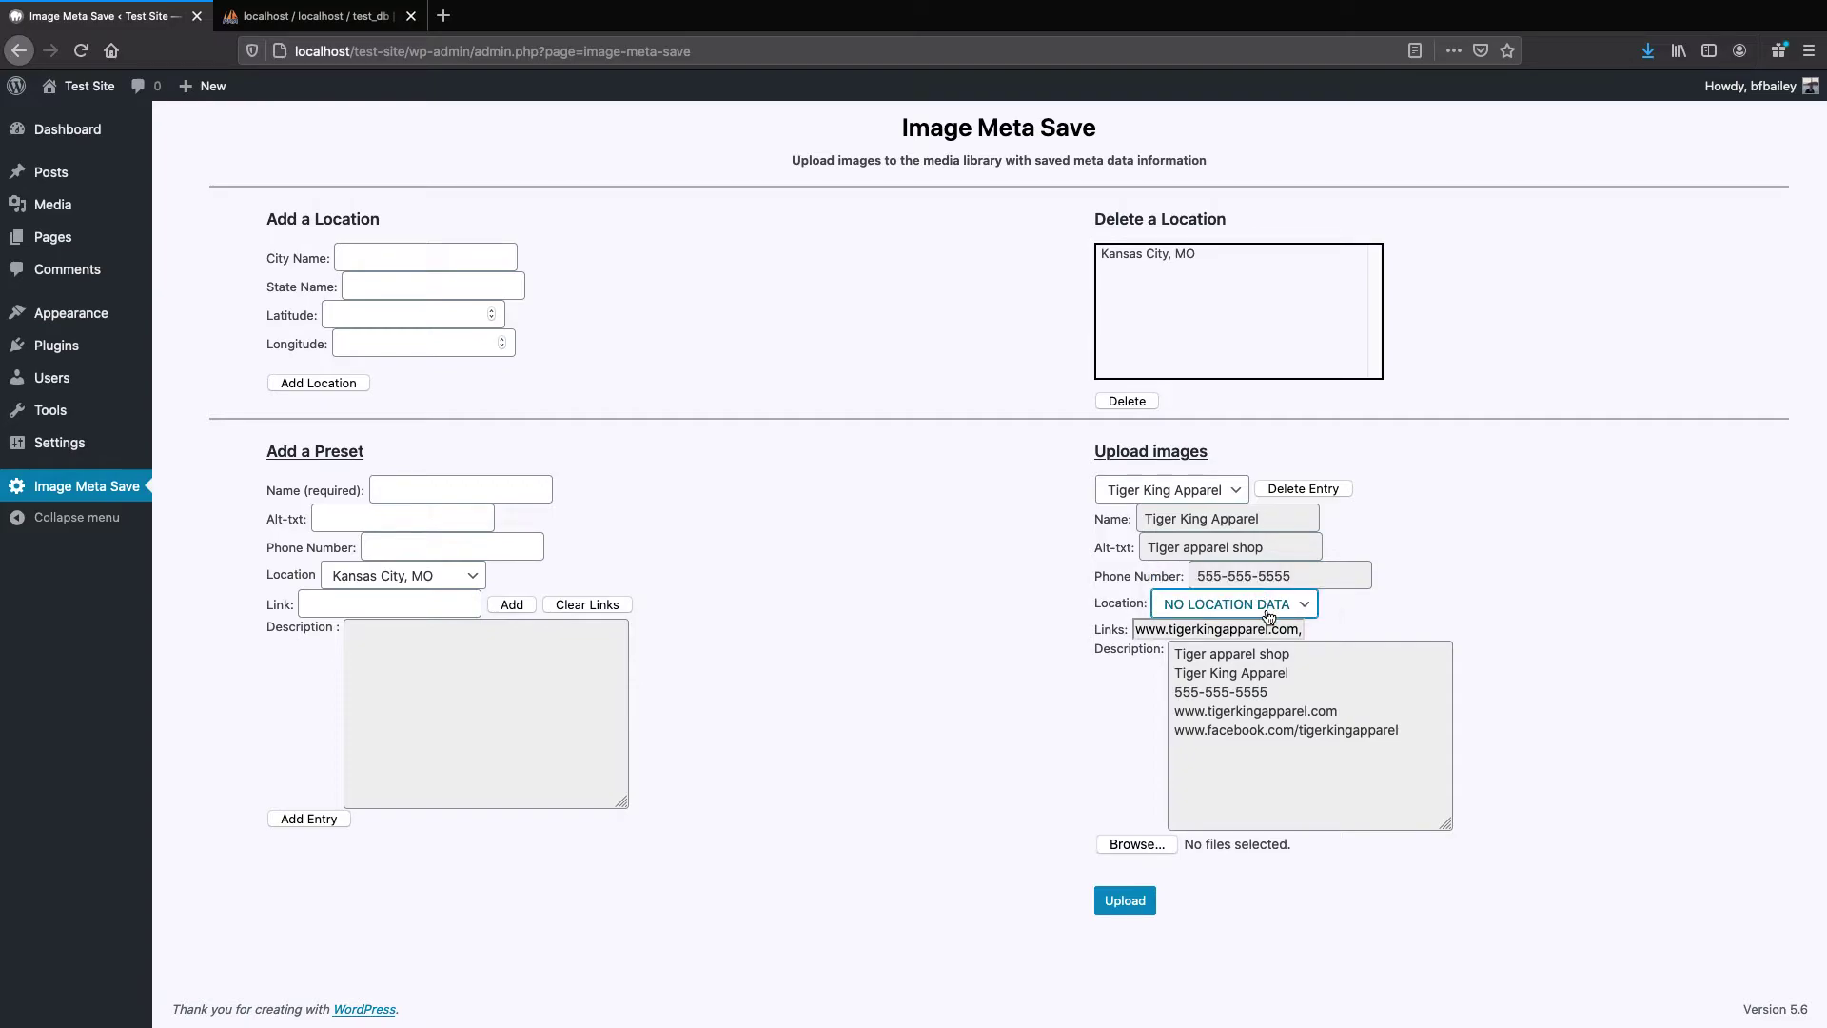
pyautogui.click(1265, 607)
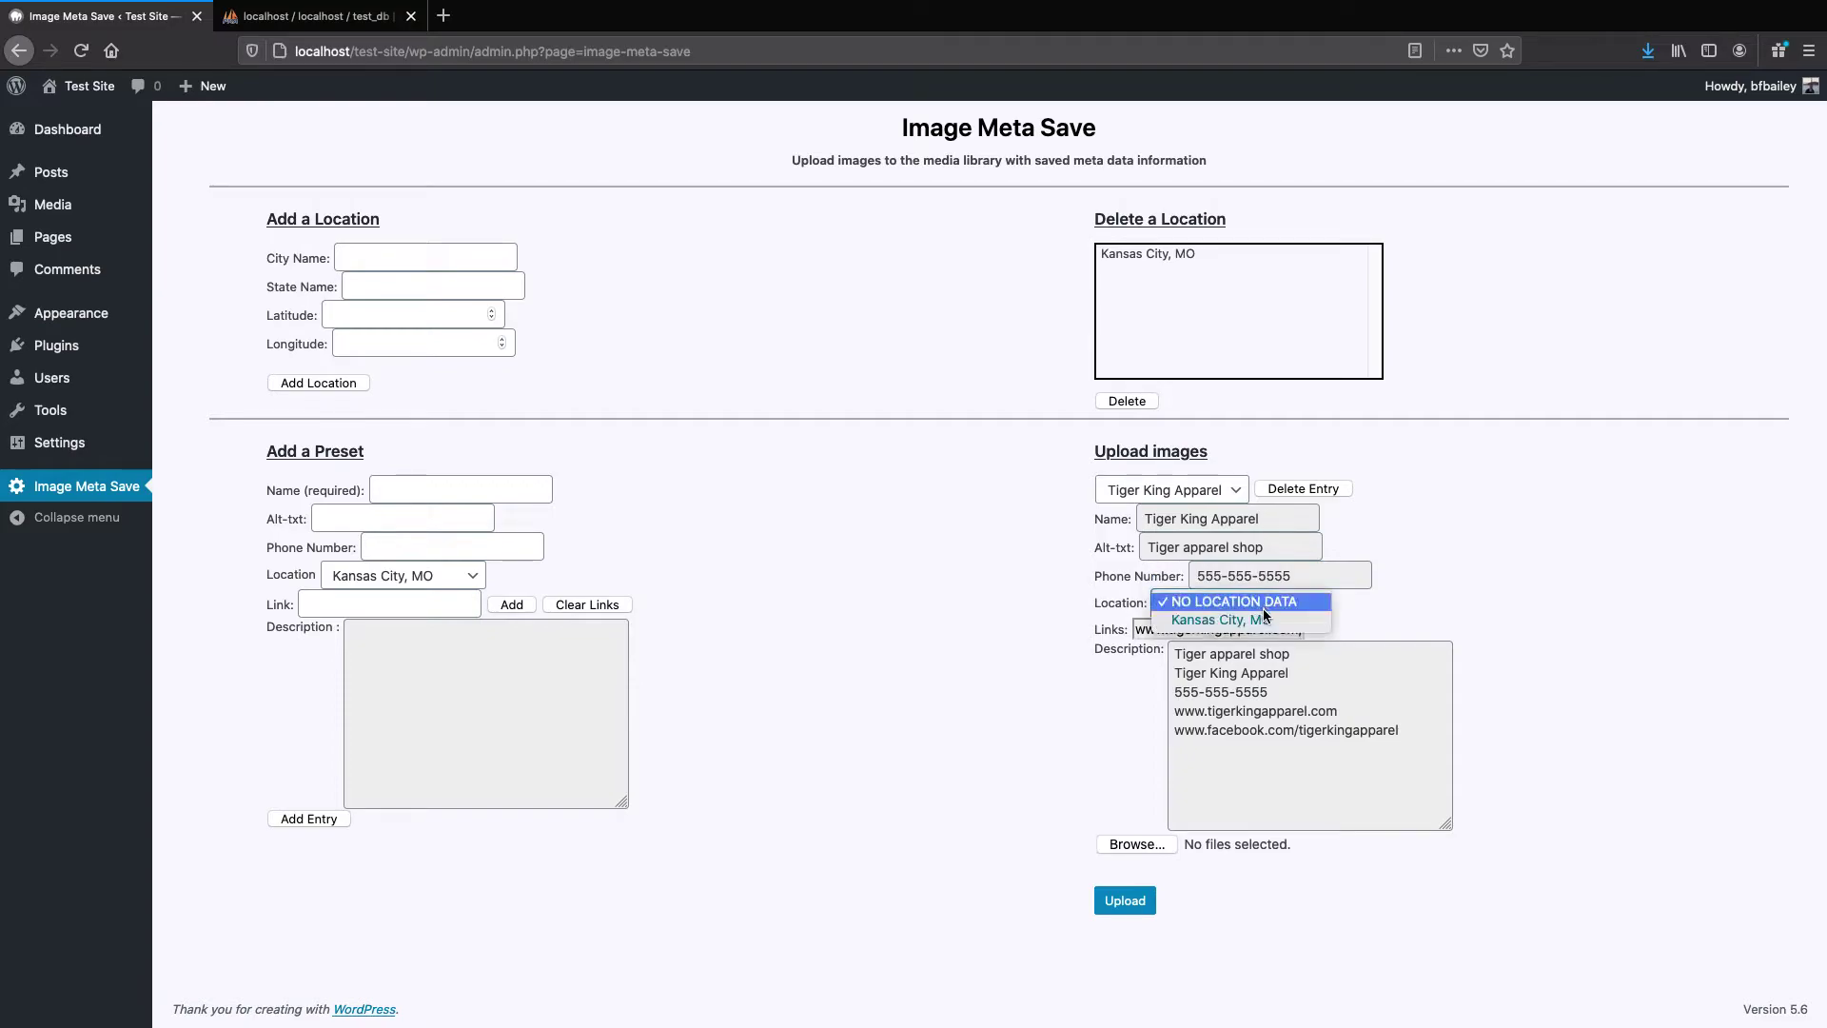
pyautogui.click(1258, 619)
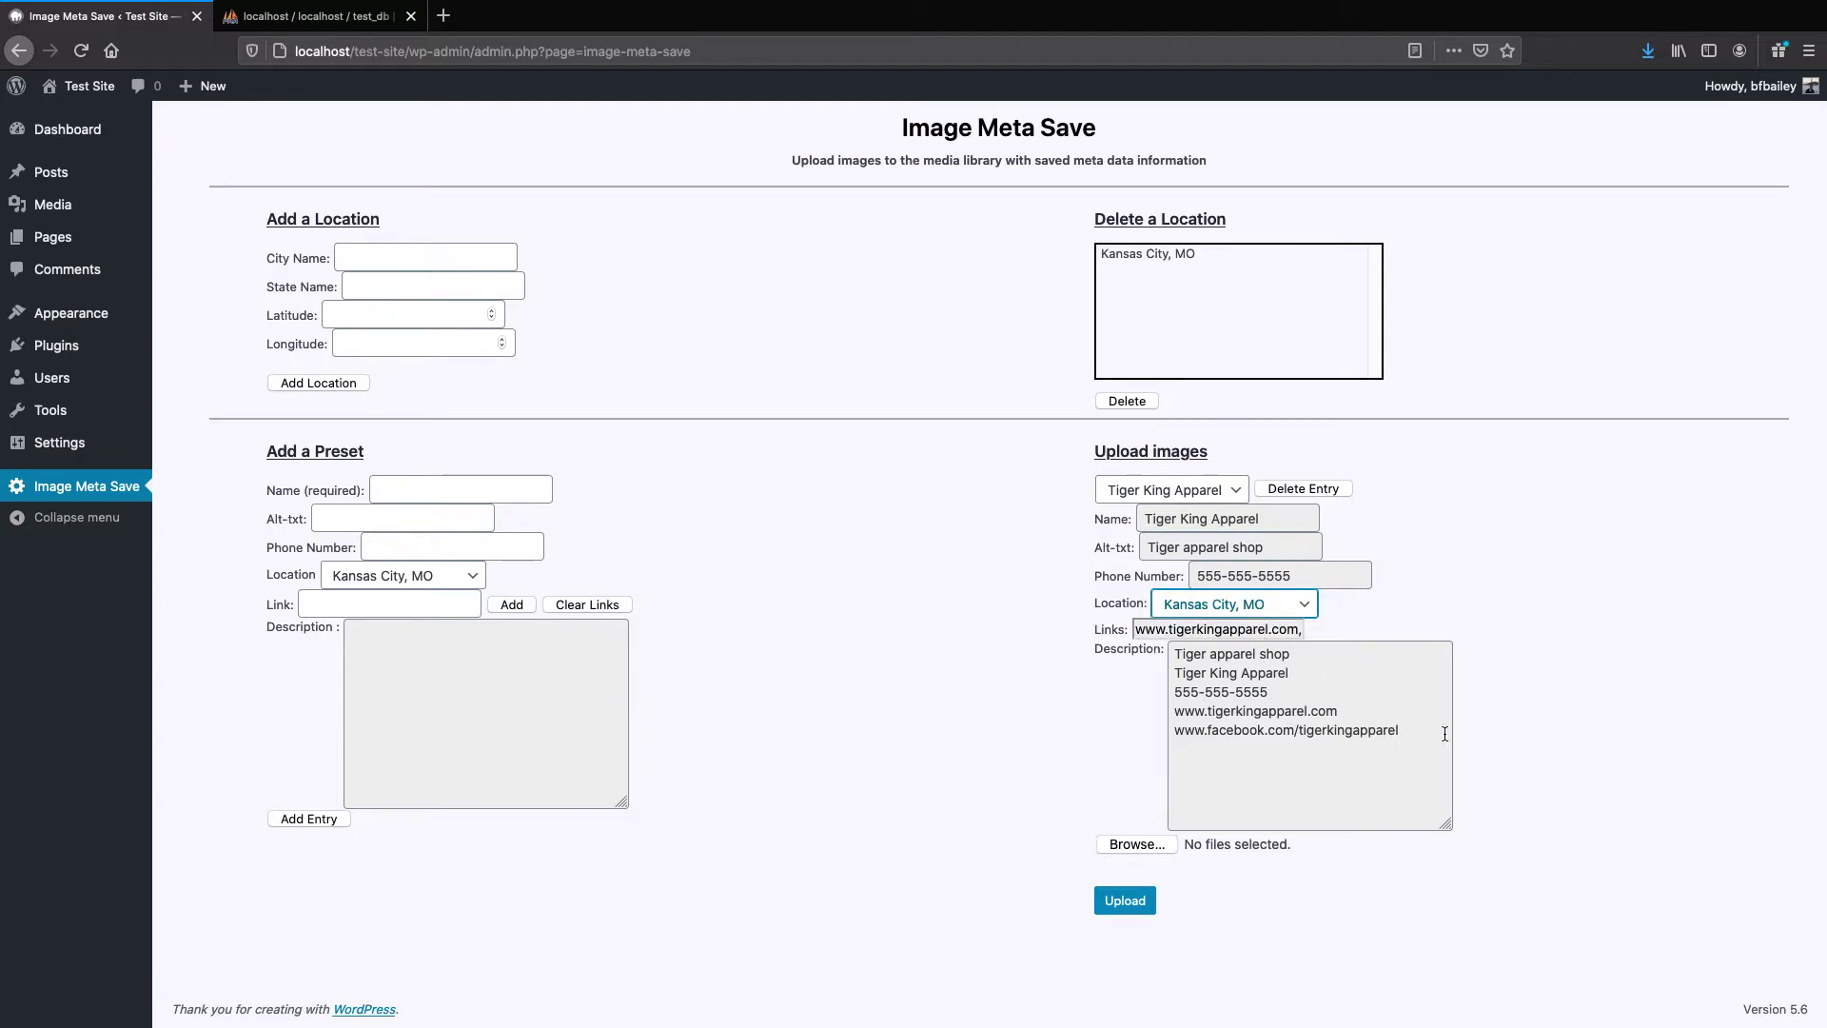
pyautogui.moveTo(1439, 733); pyautogui.dragTo(1163, 656)
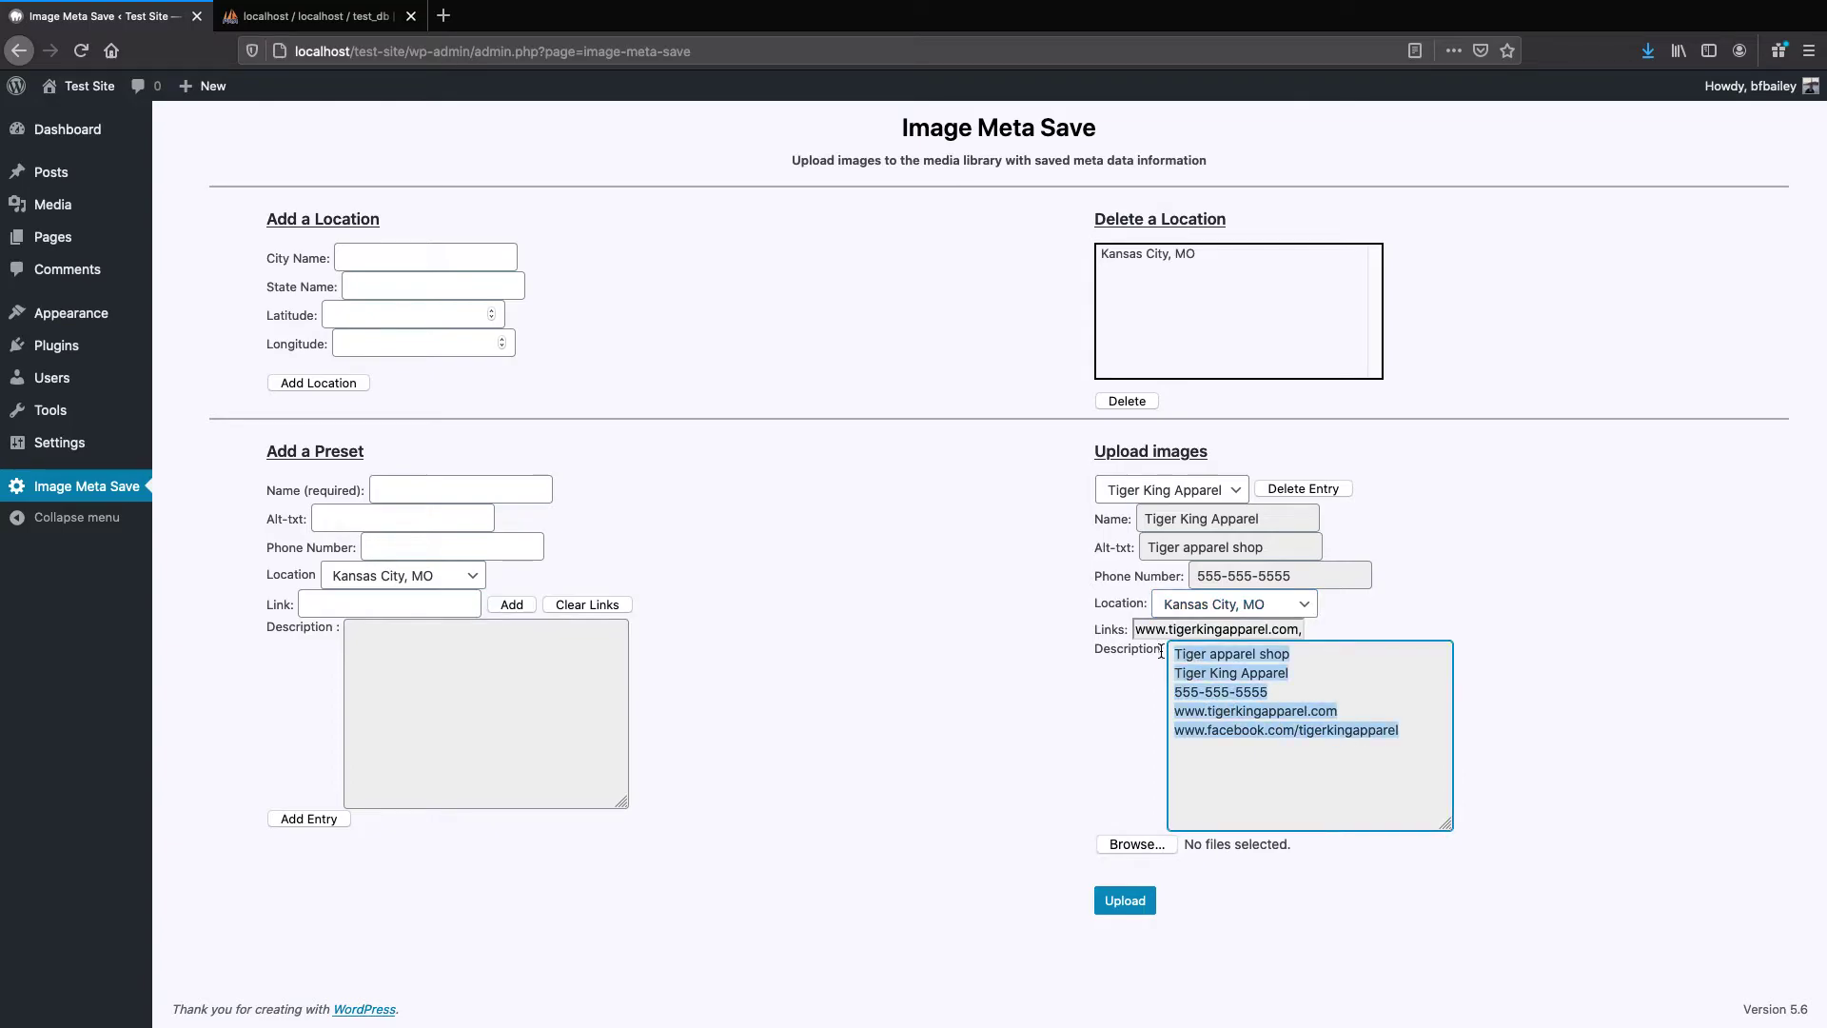
# Choose tiger1.jpg and tiger2.jpg from the Test Images folder and upload them with the loaded preset
pyautogui.click(1152, 846)
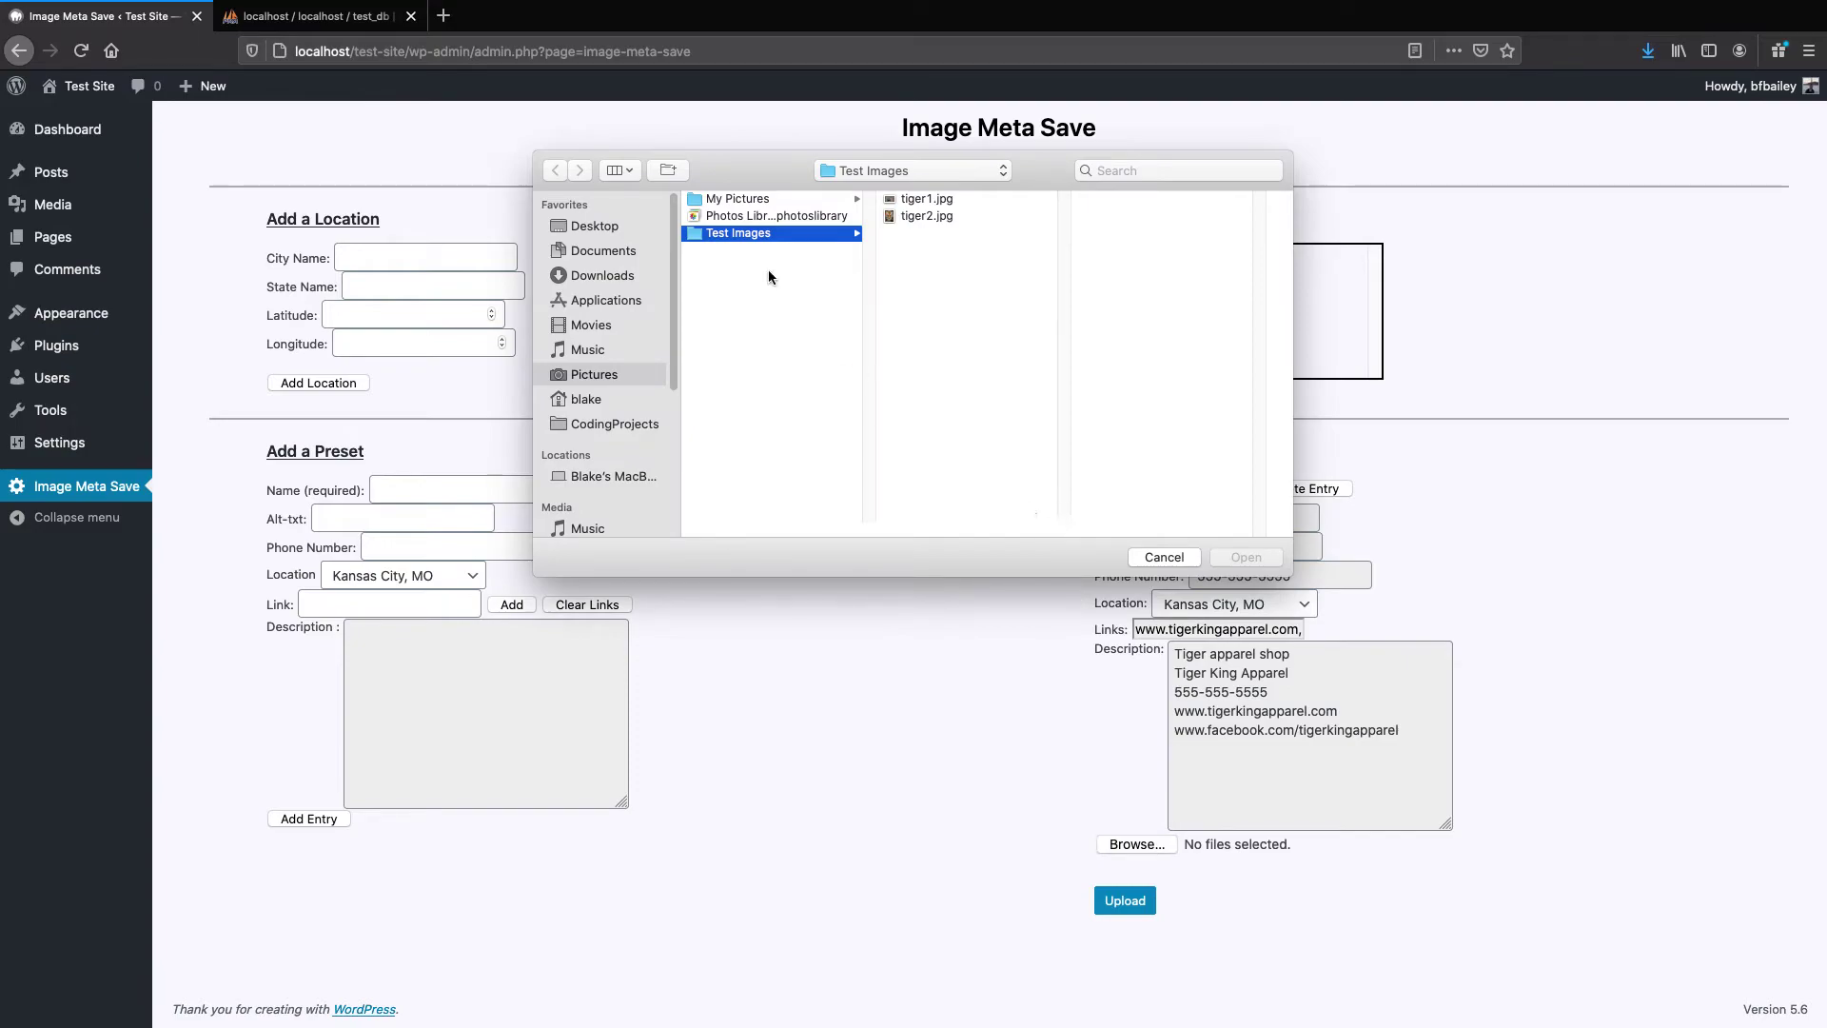
pyautogui.click(927, 203)
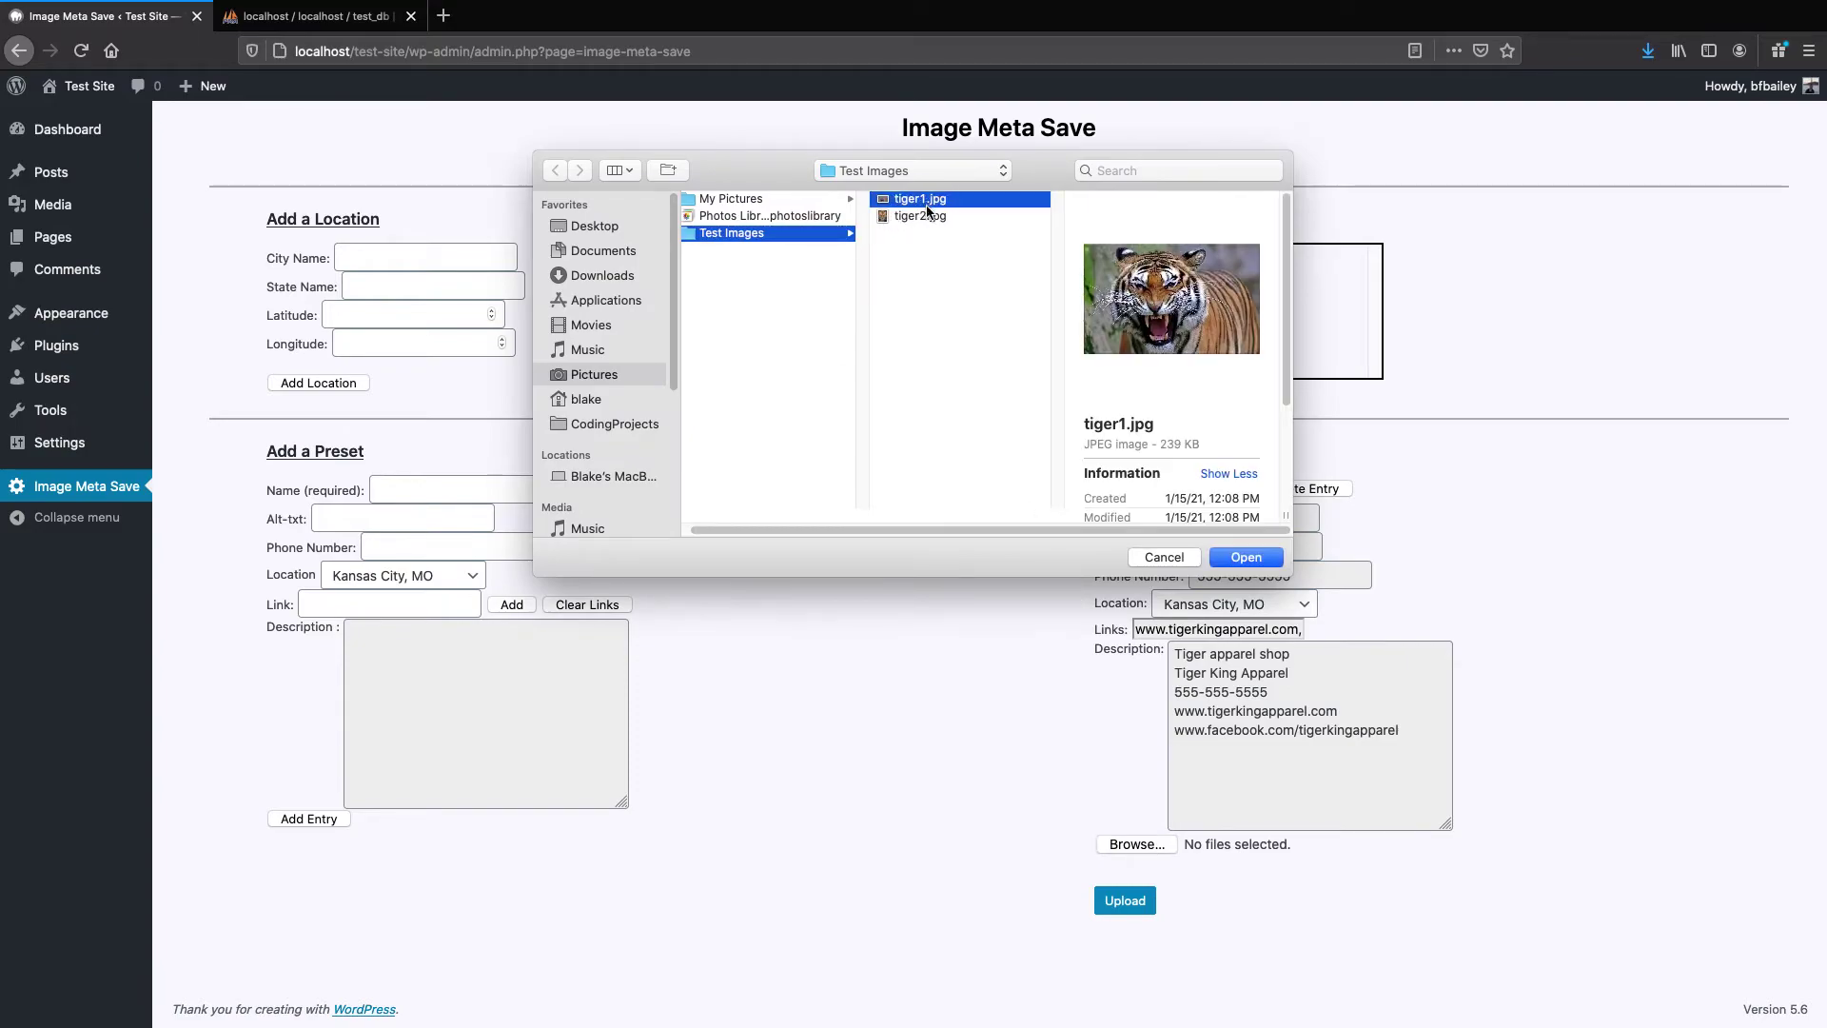
pyautogui.keyDown('shift'); pyautogui.click(920, 216); pyautogui.keyUp('shift')
pyautogui.click(1254, 561)
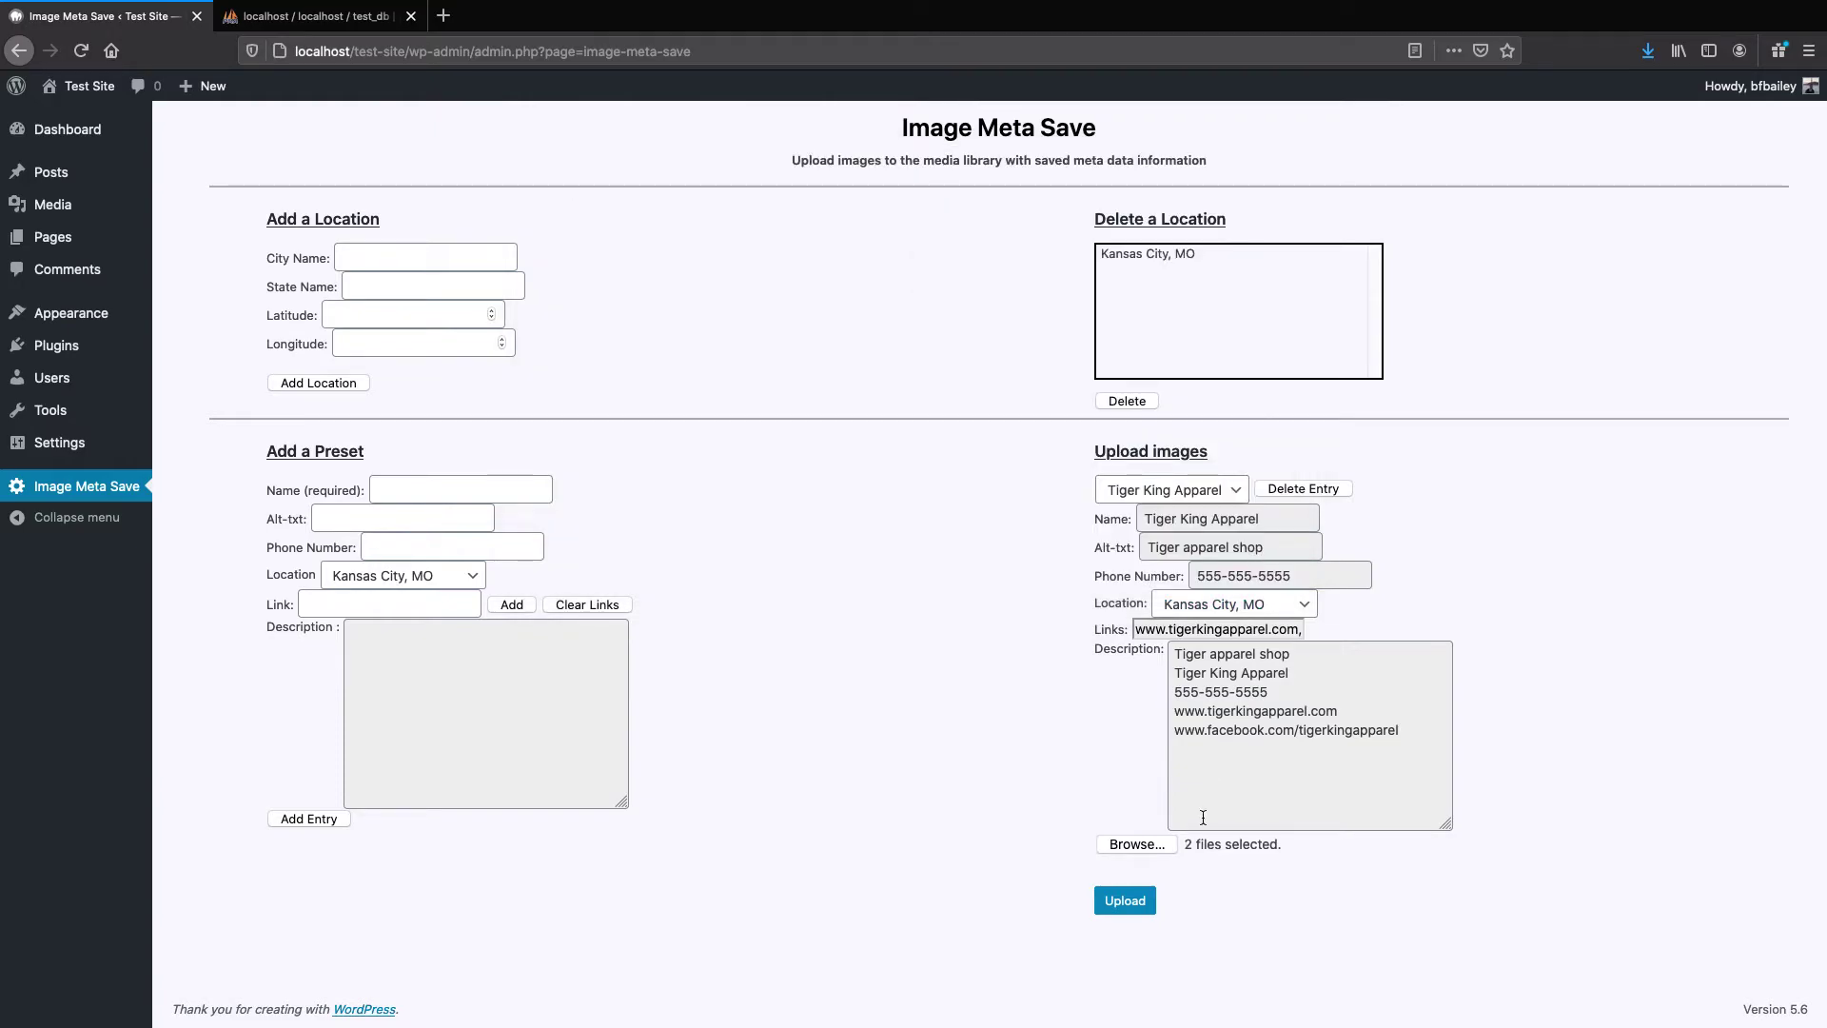
pyautogui.click(1129, 904)
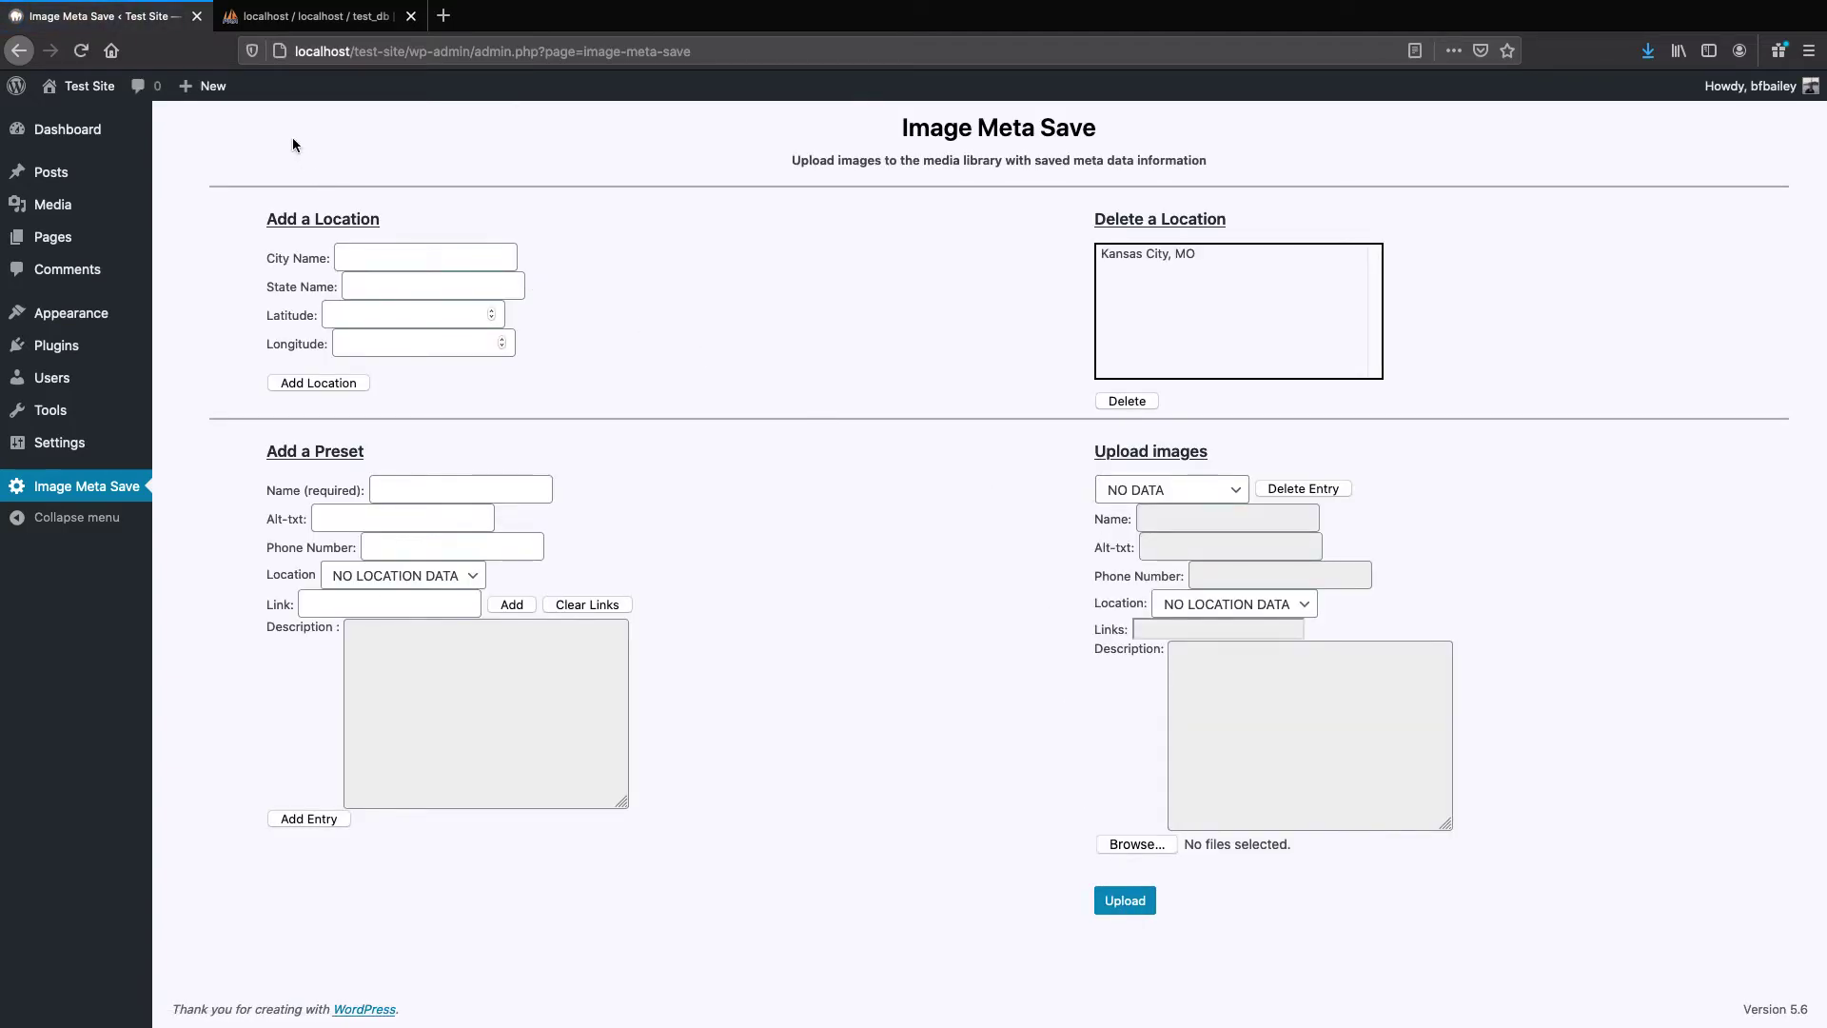
# Open the uploaded tiger2.jpg from the media library and examine its alternative text, caption and description
pyautogui.click(59, 208)
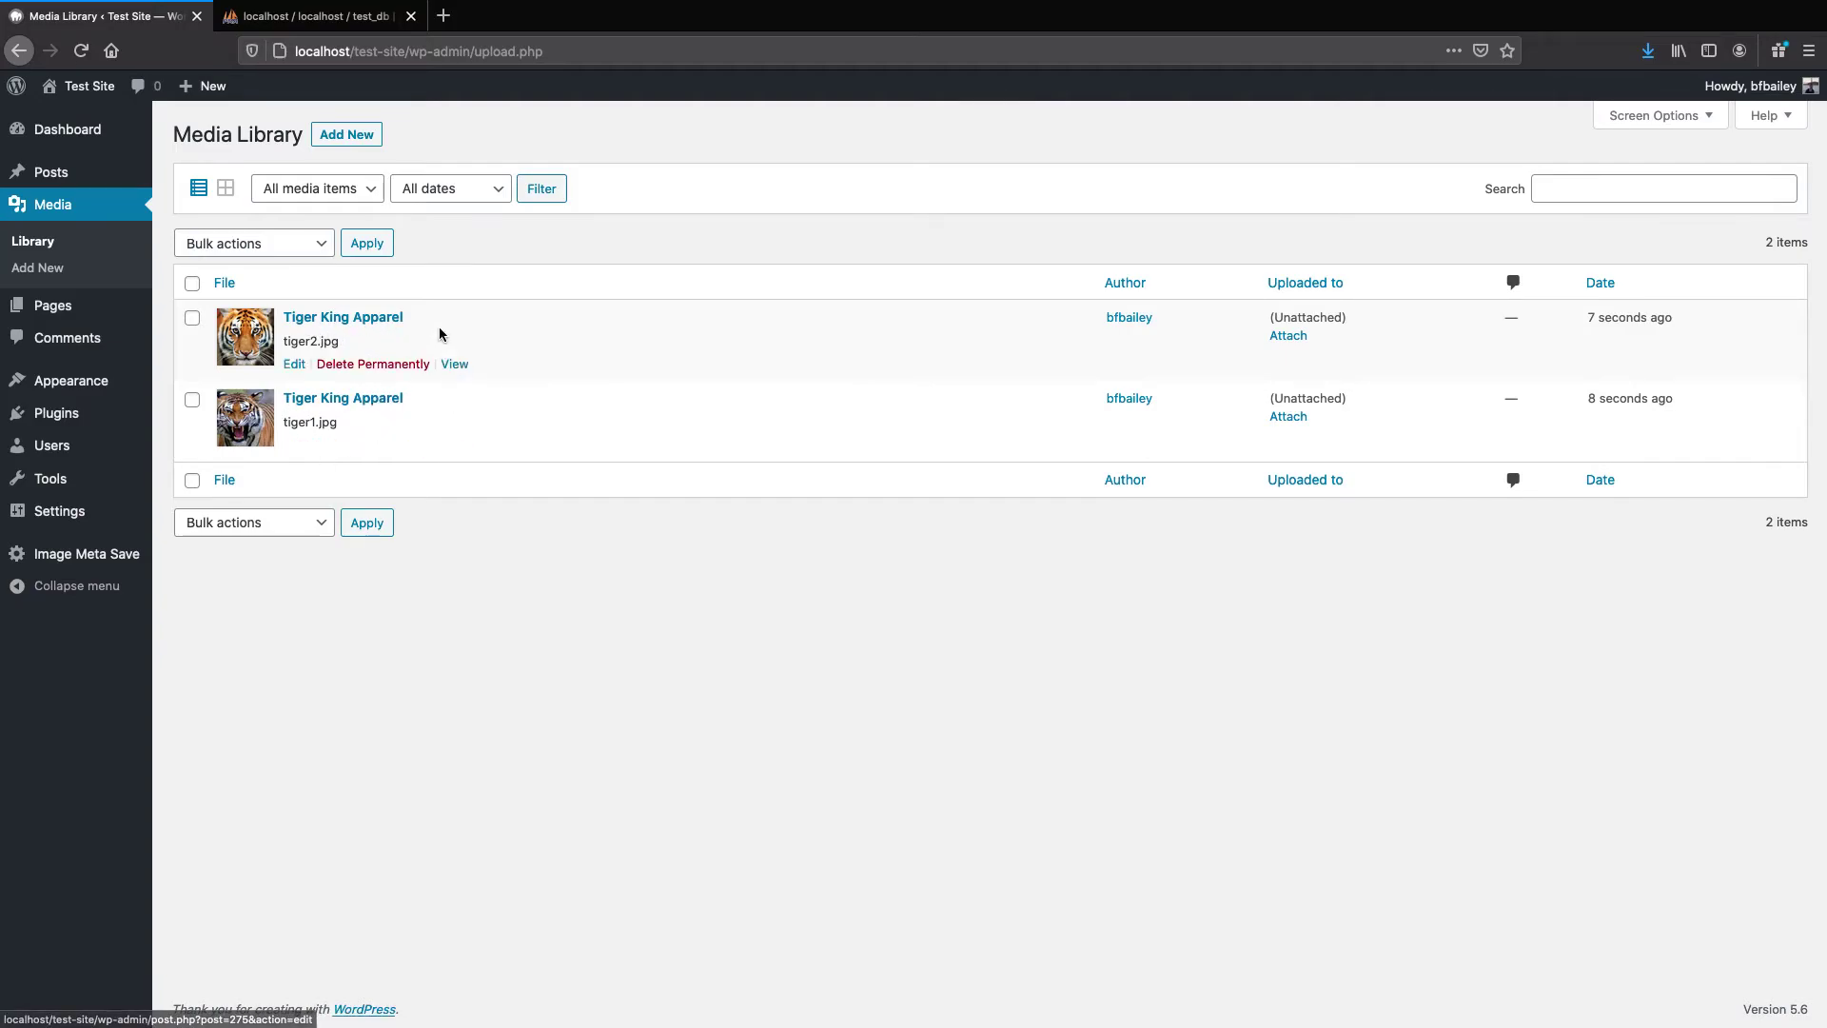
pyautogui.click(392, 317)
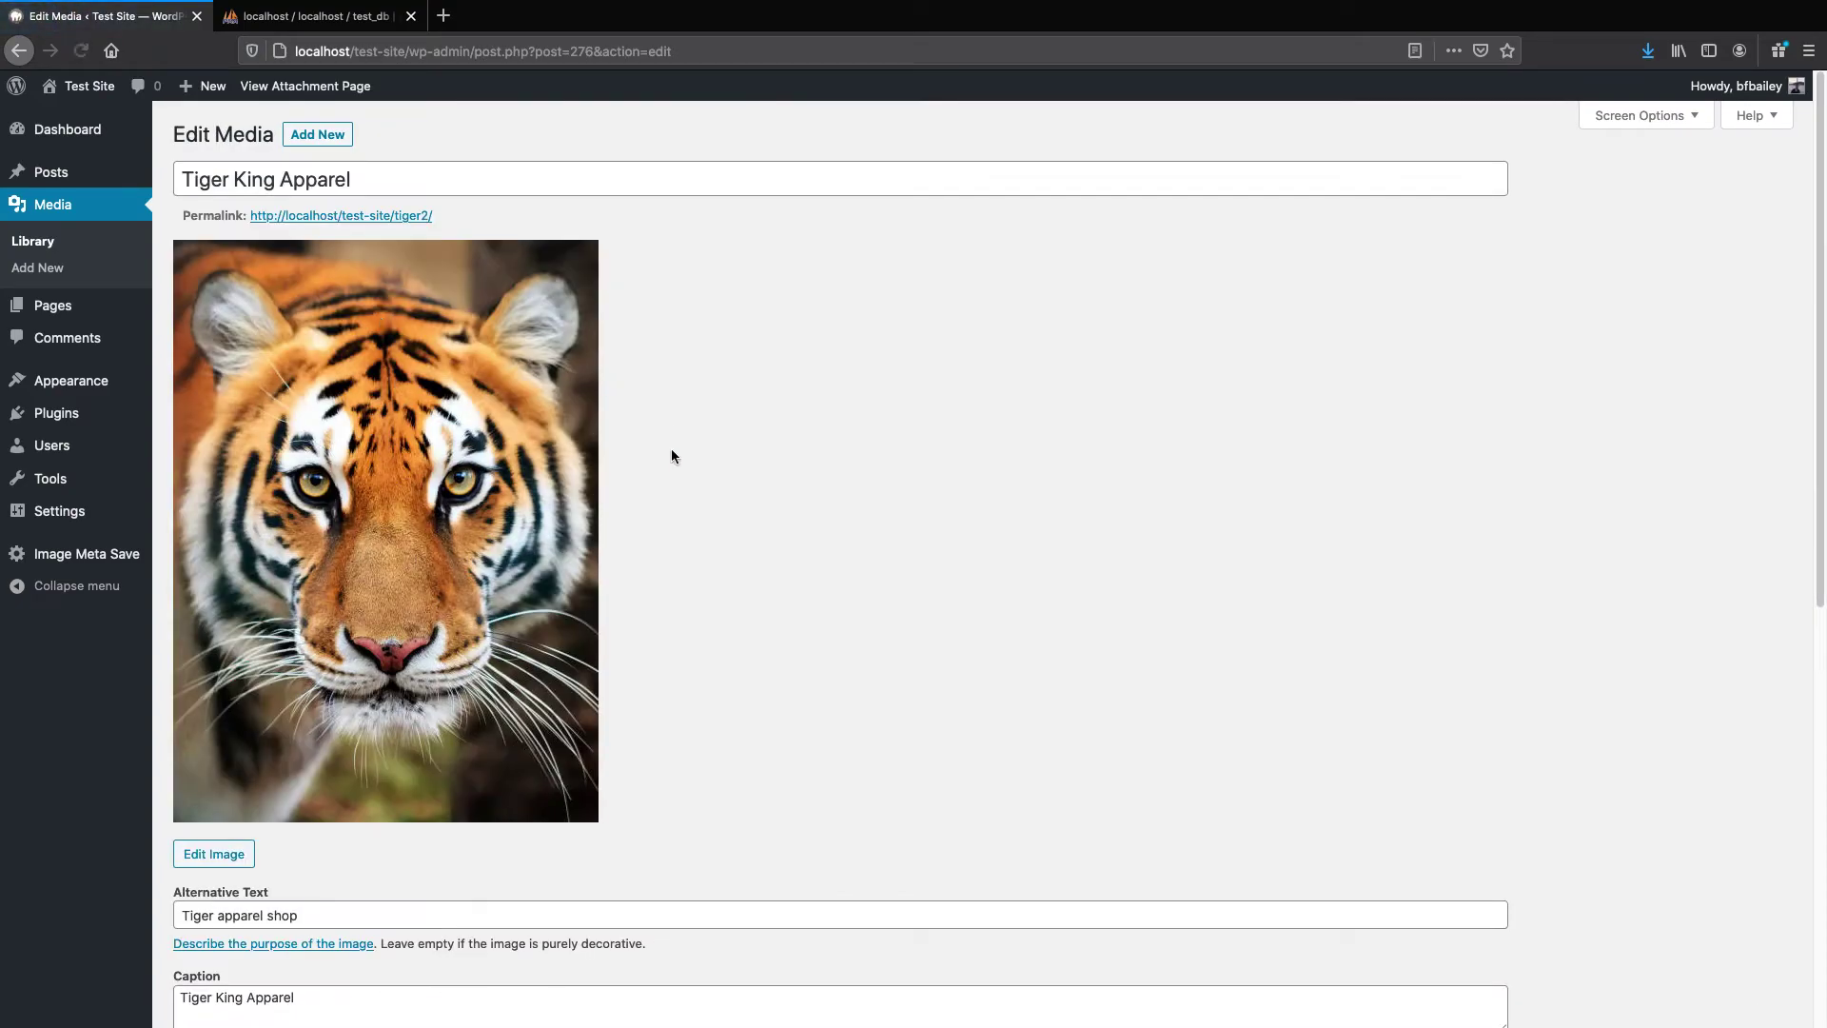
pyautogui.scroll(-3, 679, 504)
pyautogui.scroll(-3, 679, 504)
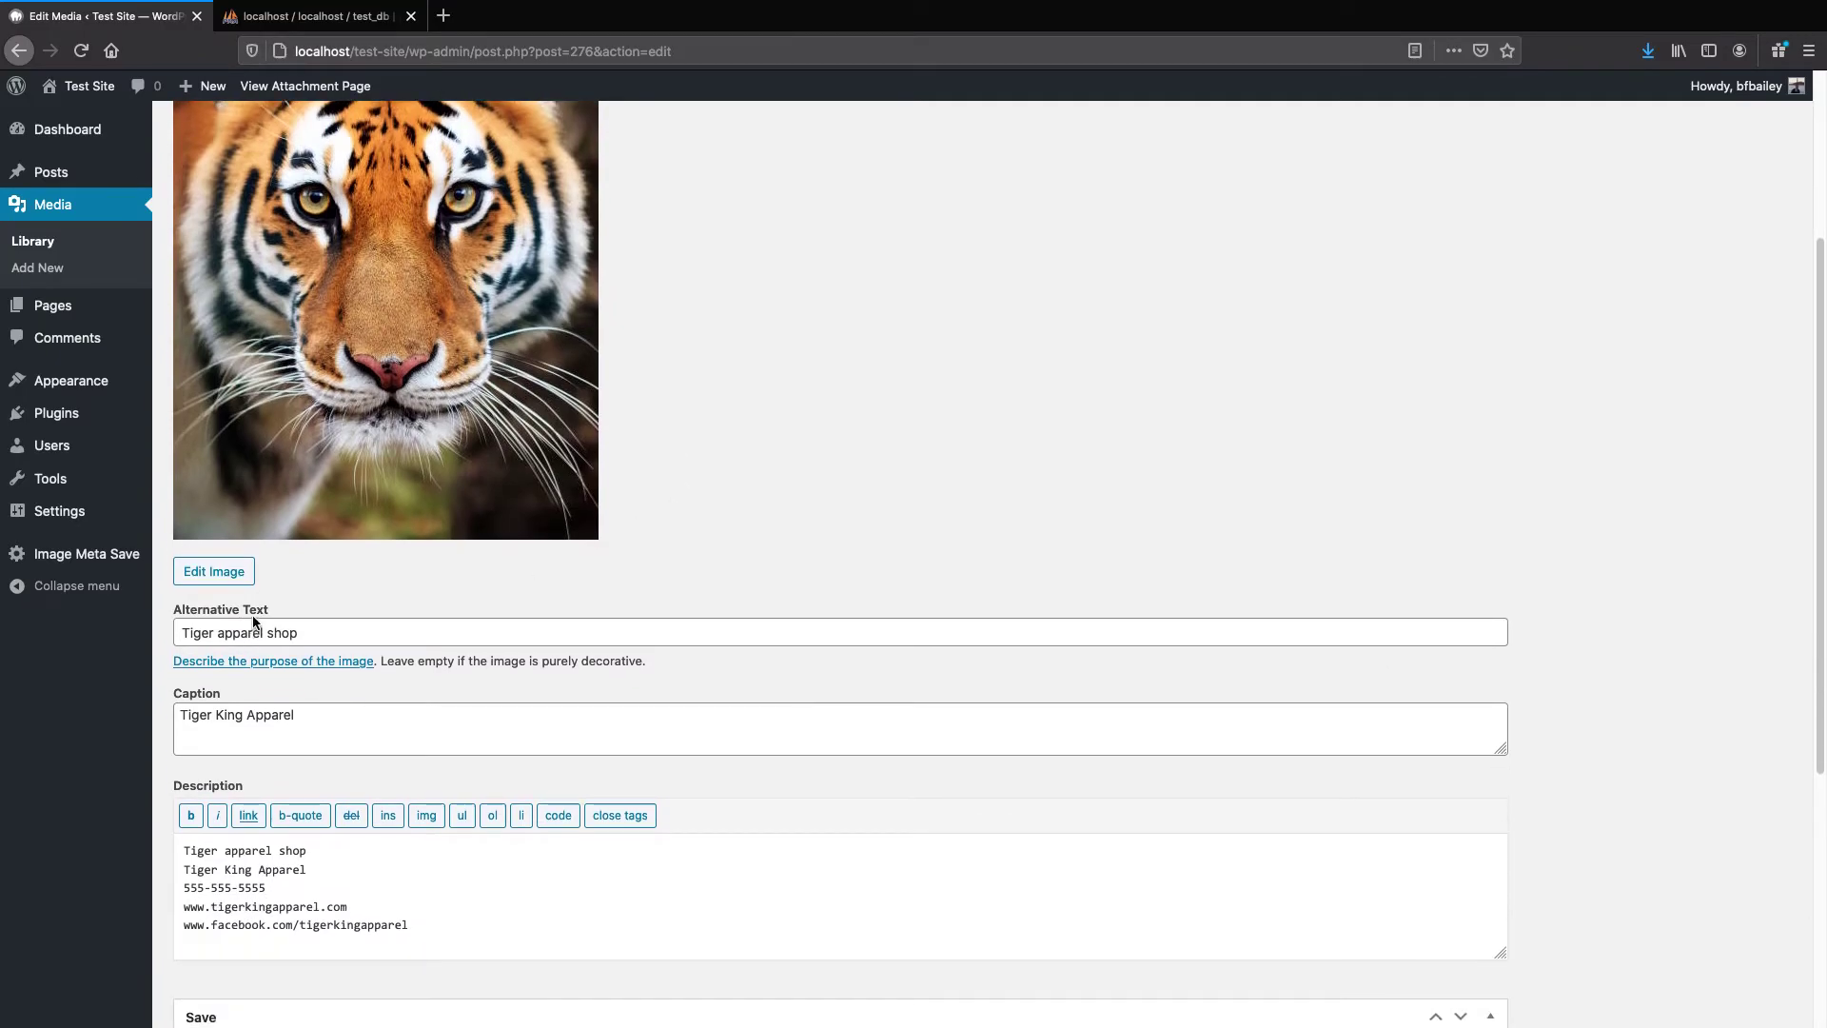
# Highlight the tiger image's alternative text, caption and description in turn to check each against the preset
pyautogui.moveTo(319, 633); pyautogui.dragTo(146, 612)
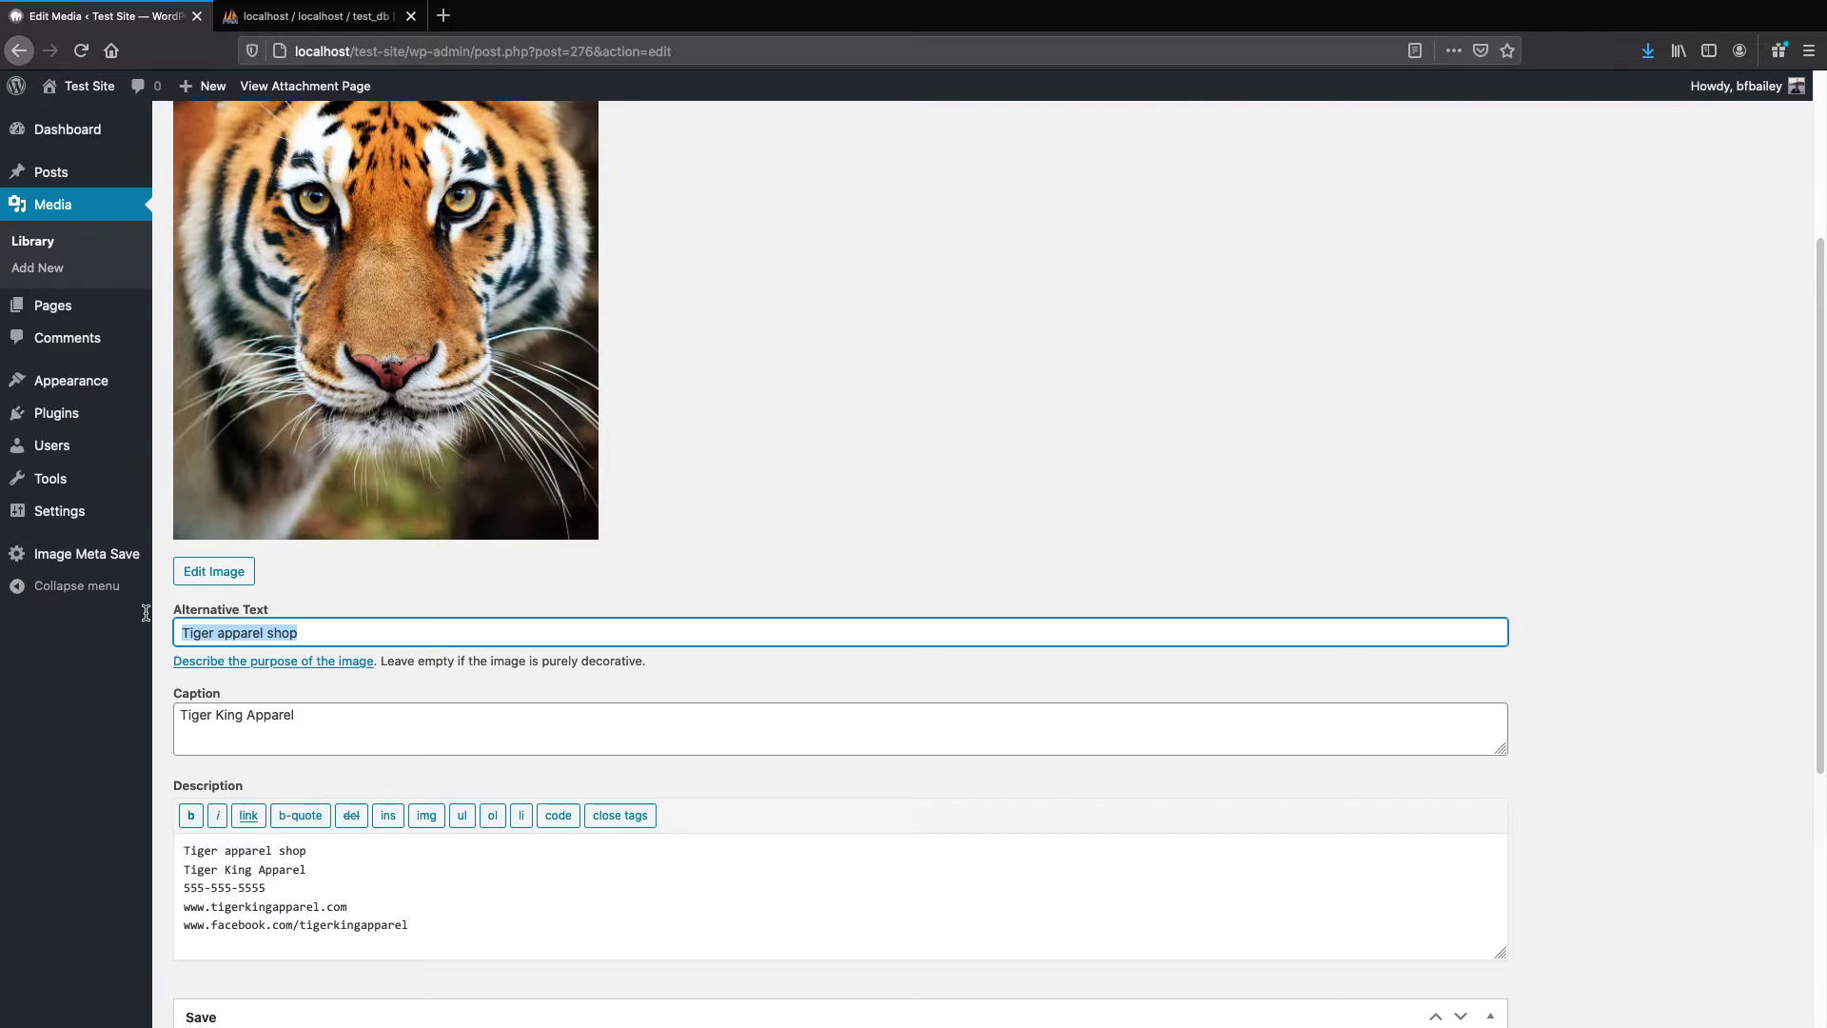
pyautogui.scroll(-1, 379, 728)
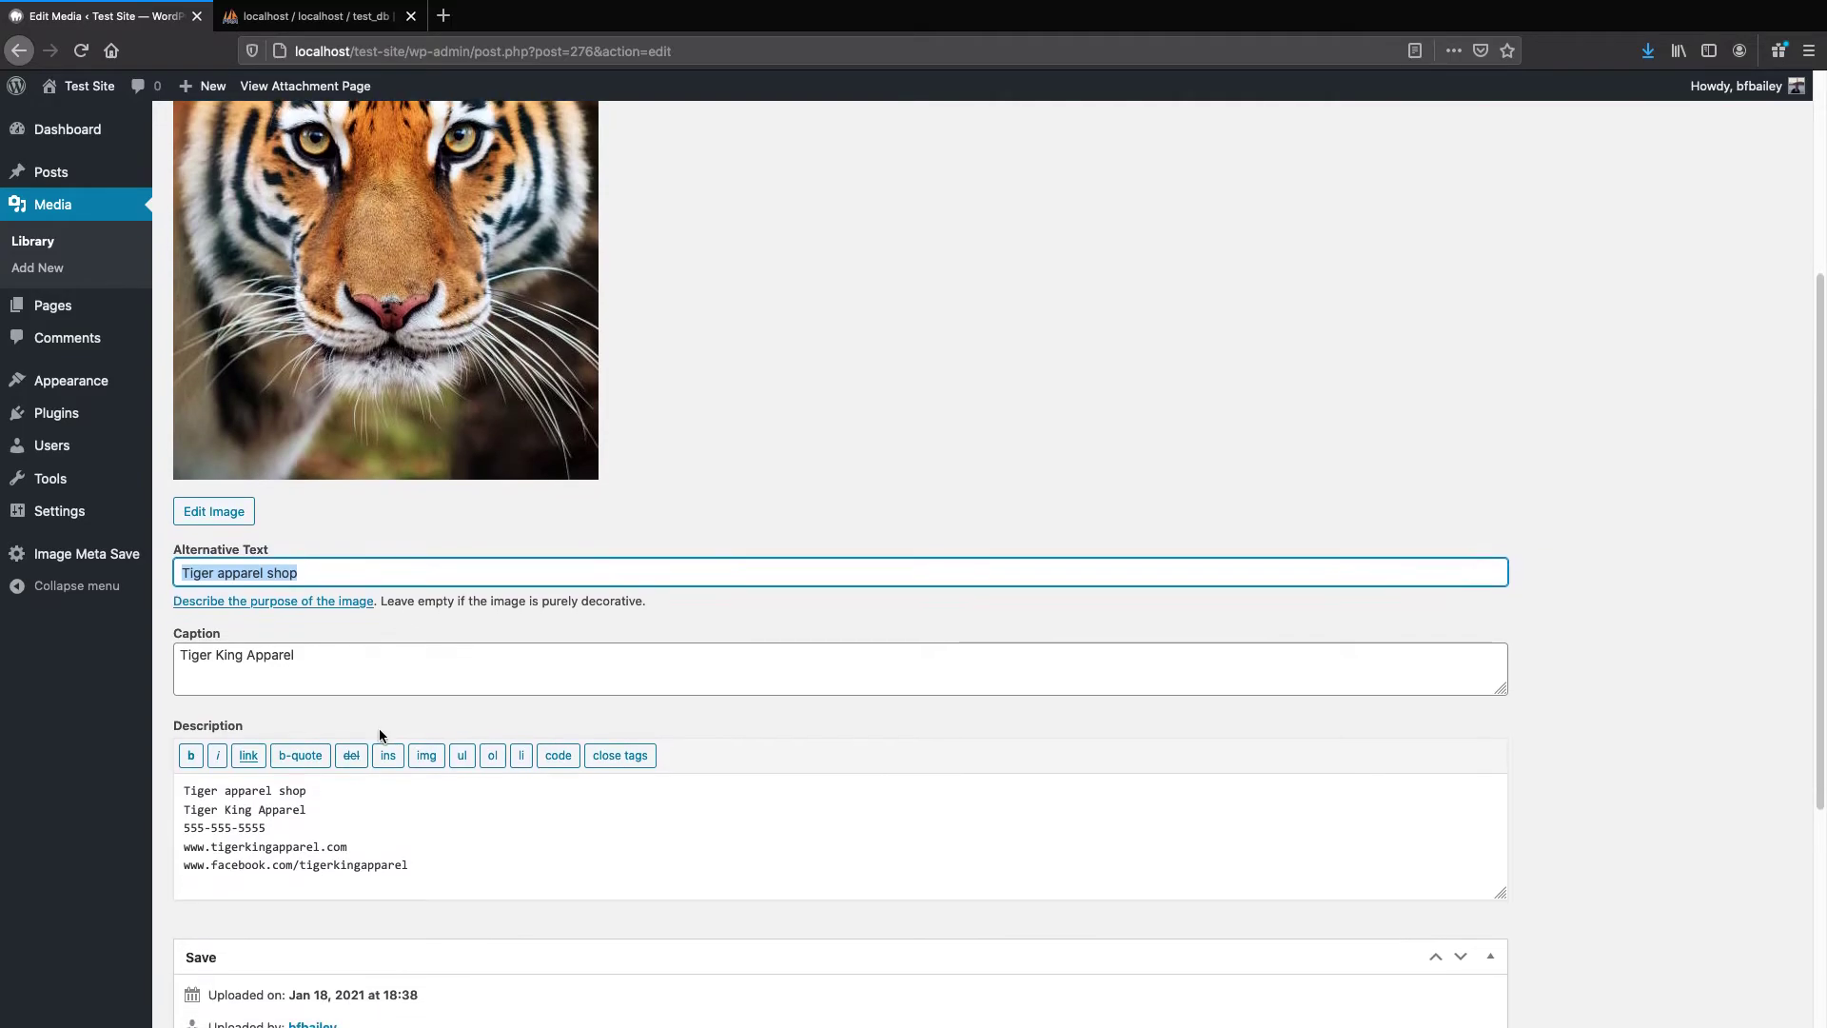
pyautogui.scroll(-1, 378, 728)
pyautogui.click(332, 575)
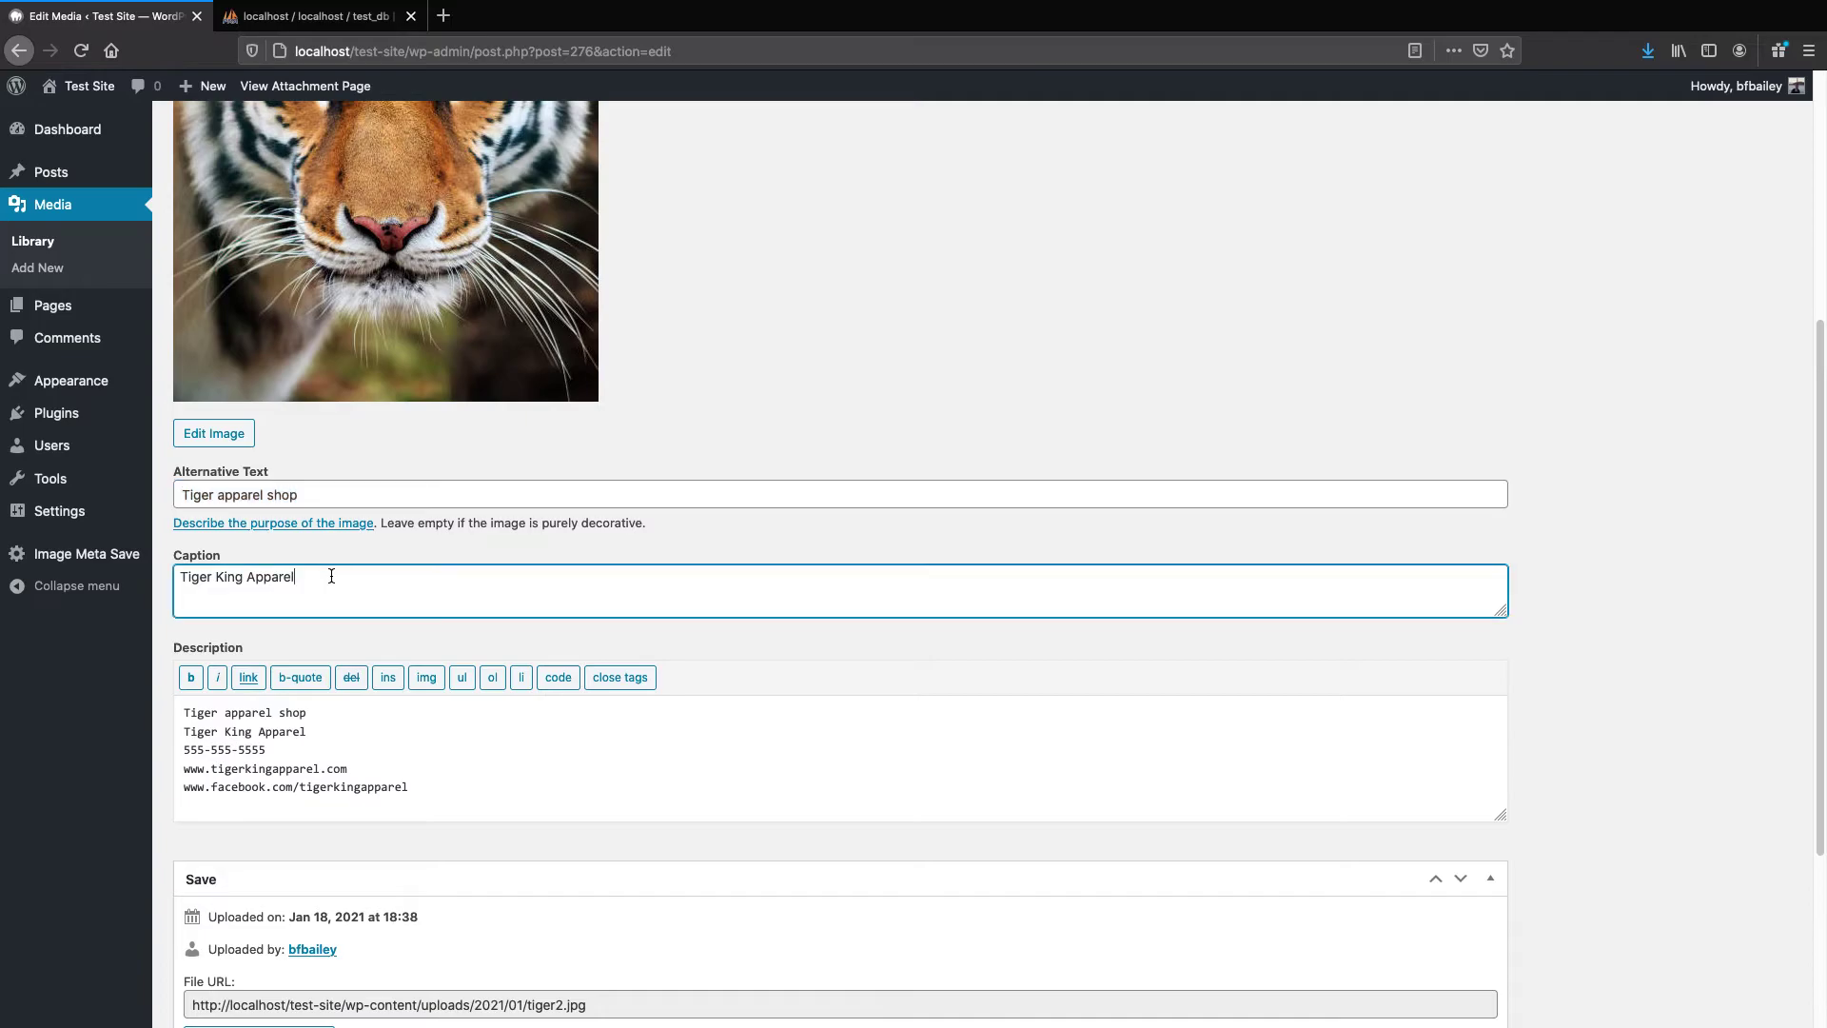
pyautogui.moveTo(298, 577); pyautogui.dragTo(168, 572)
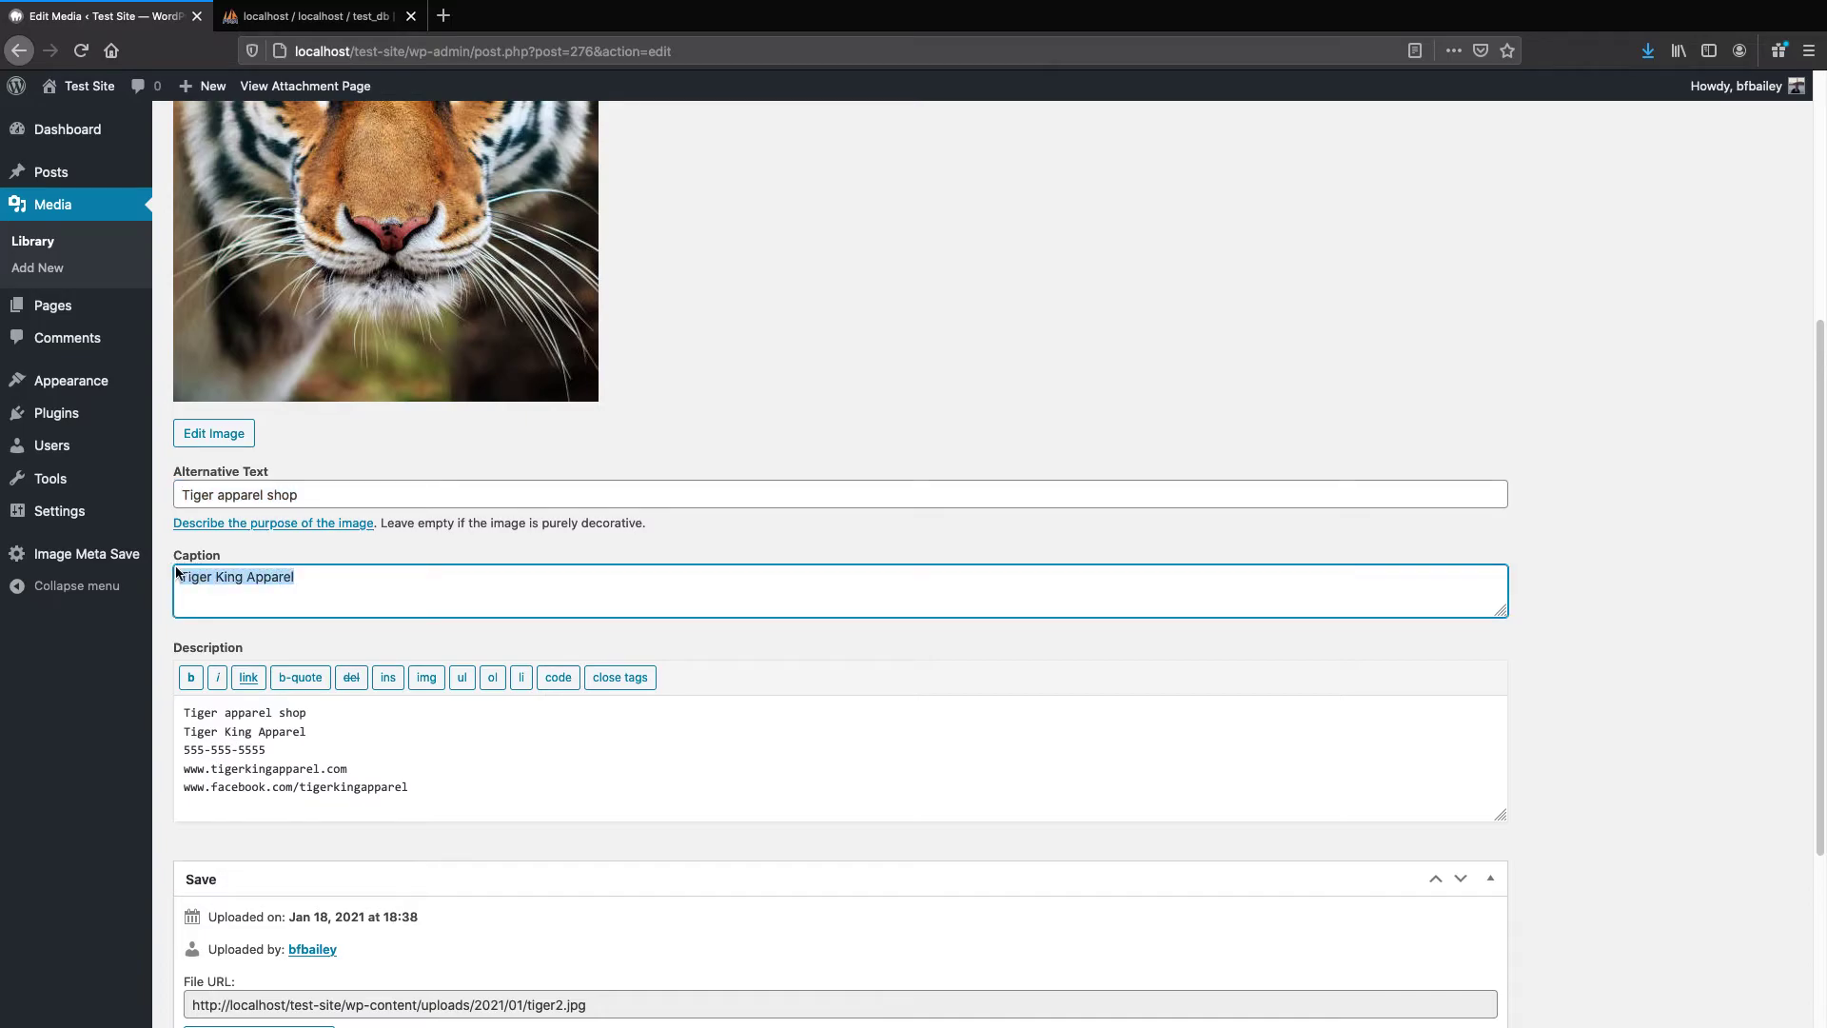
pyautogui.scroll(-1, 325, 598)
pyautogui.scroll(-2, 324, 599)
pyautogui.click(459, 606)
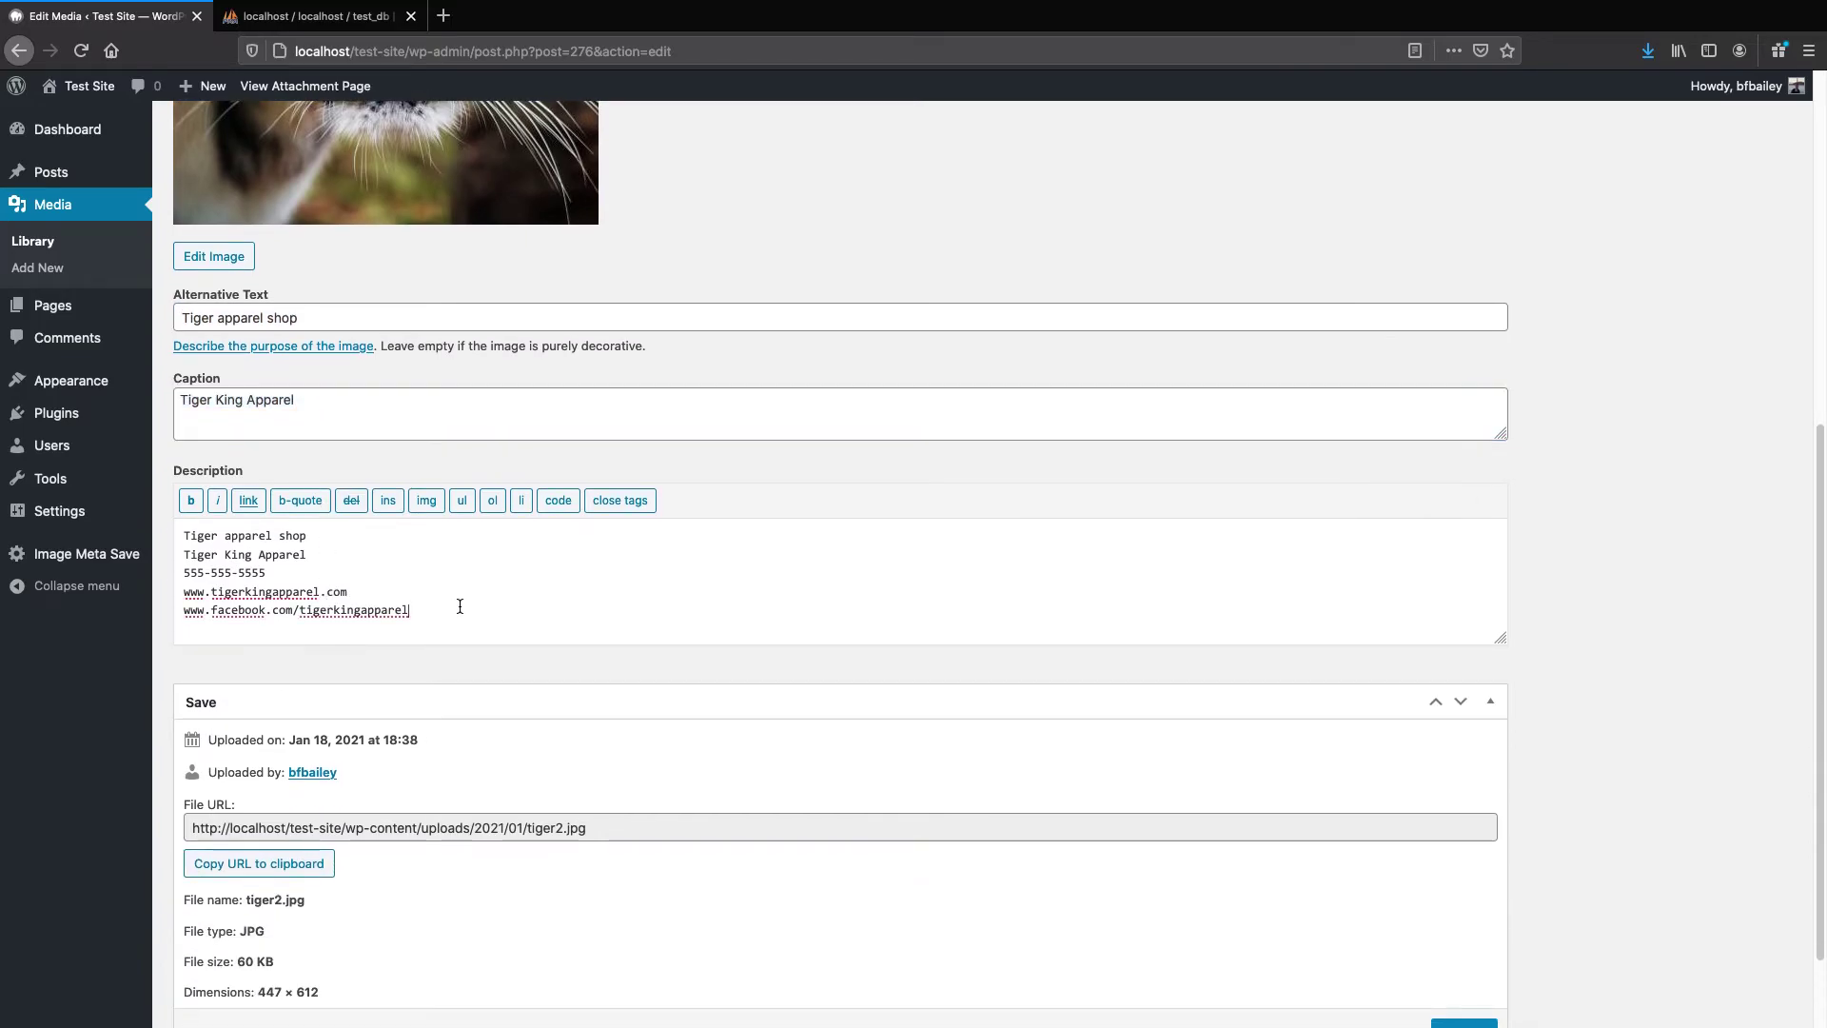
pyautogui.moveTo(460, 606); pyautogui.dragTo(181, 531)
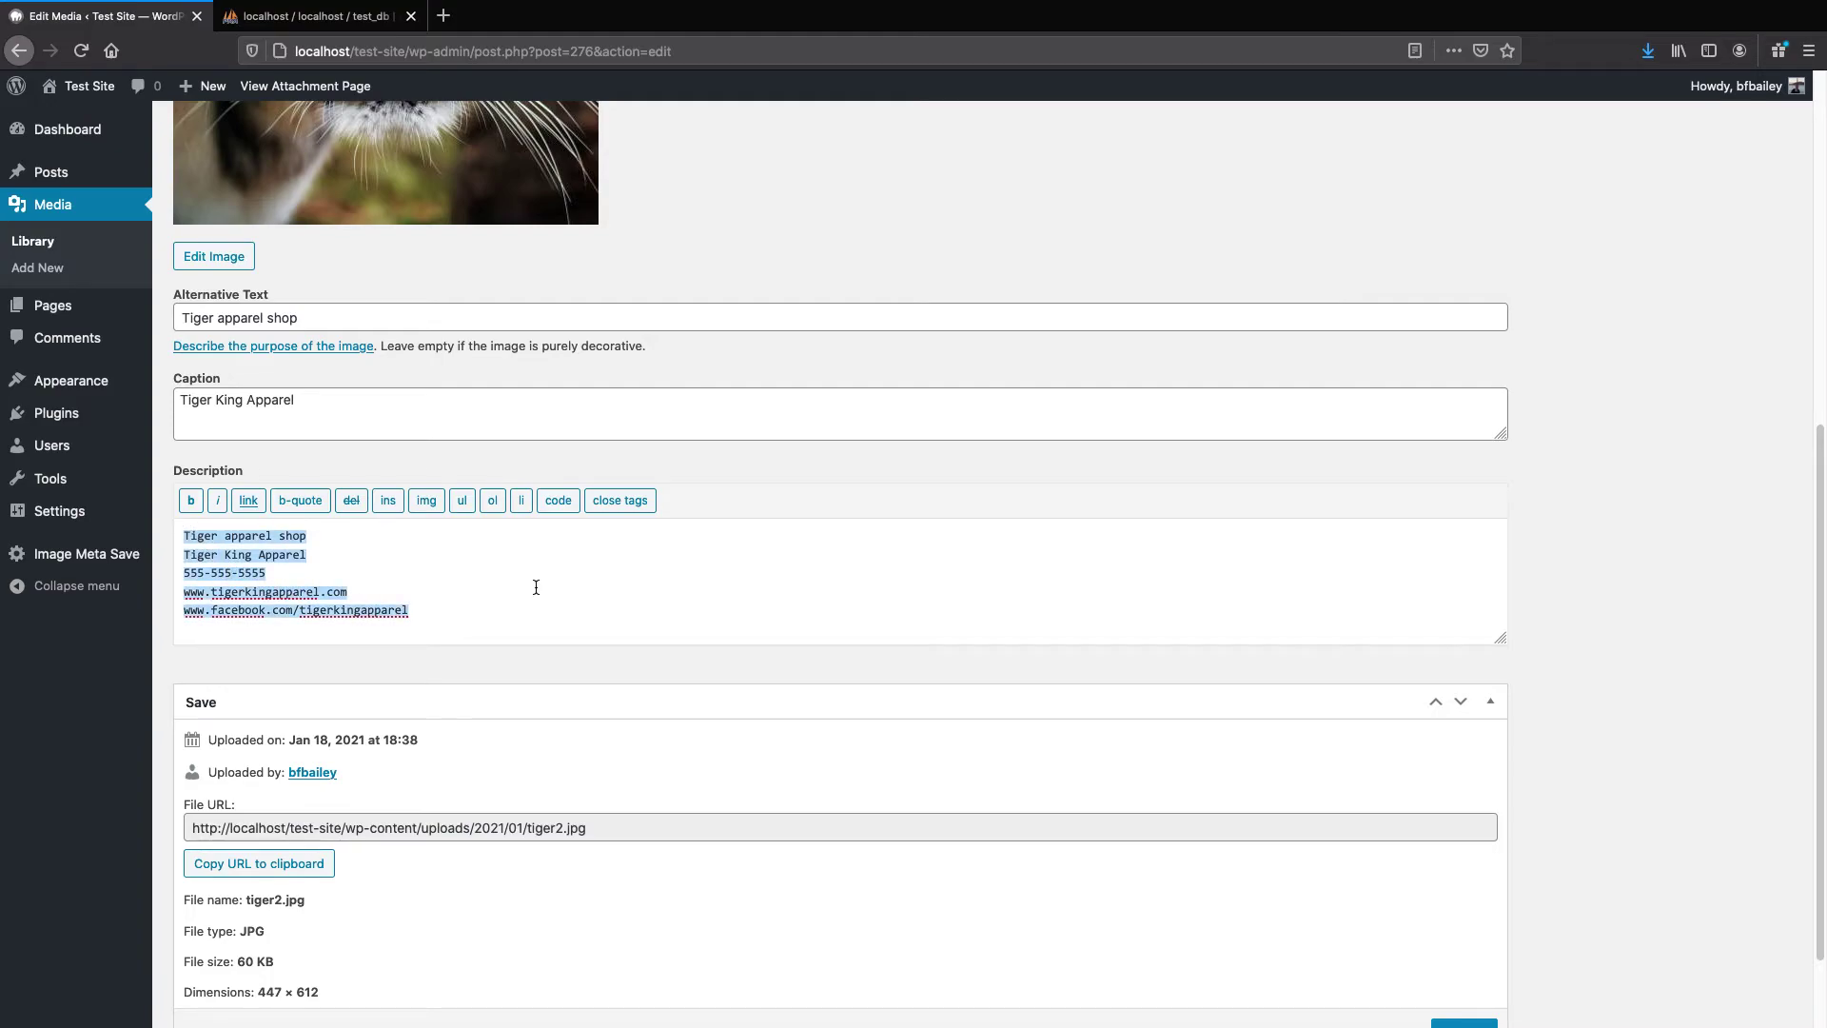
# Review the tiger image's whole edit page, from the title to the file details in the Save section
pyautogui.scroll(-2, 534, 586)
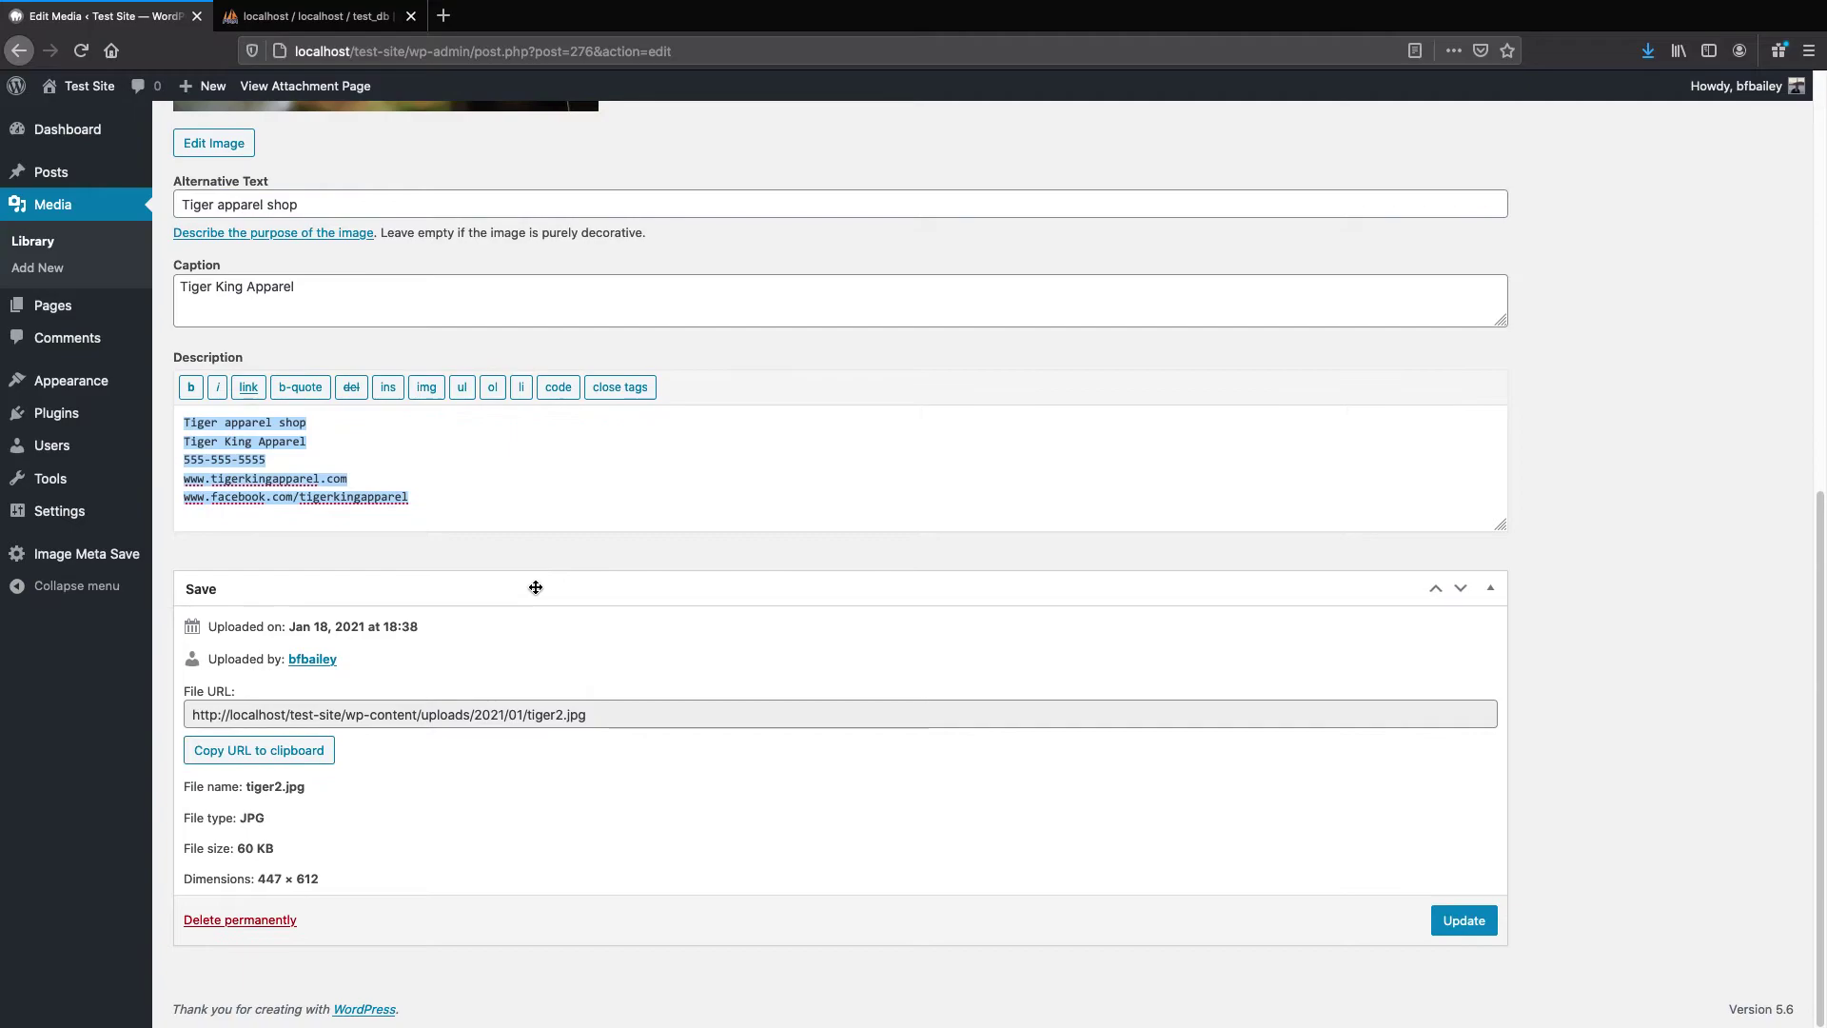
pyautogui.scroll(1, 535, 585)
pyautogui.scroll(10, 536, 587)
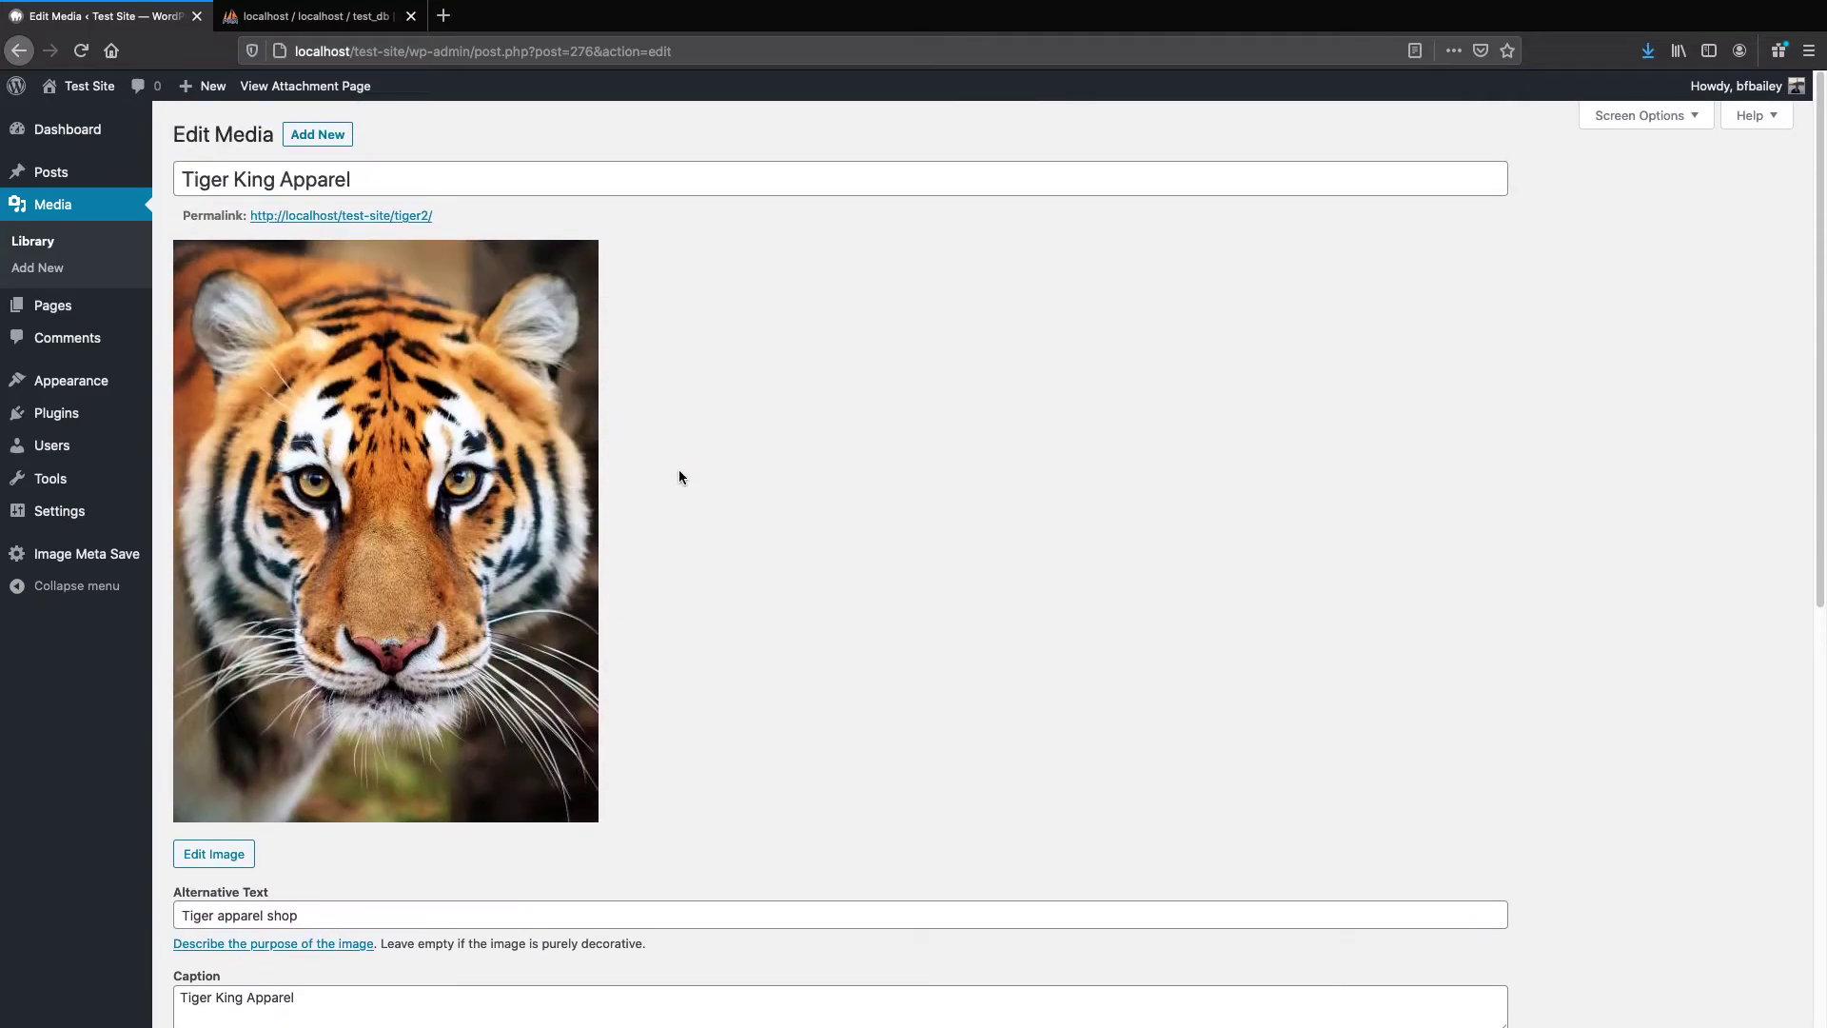
pyautogui.scroll(-1, 757, 475)
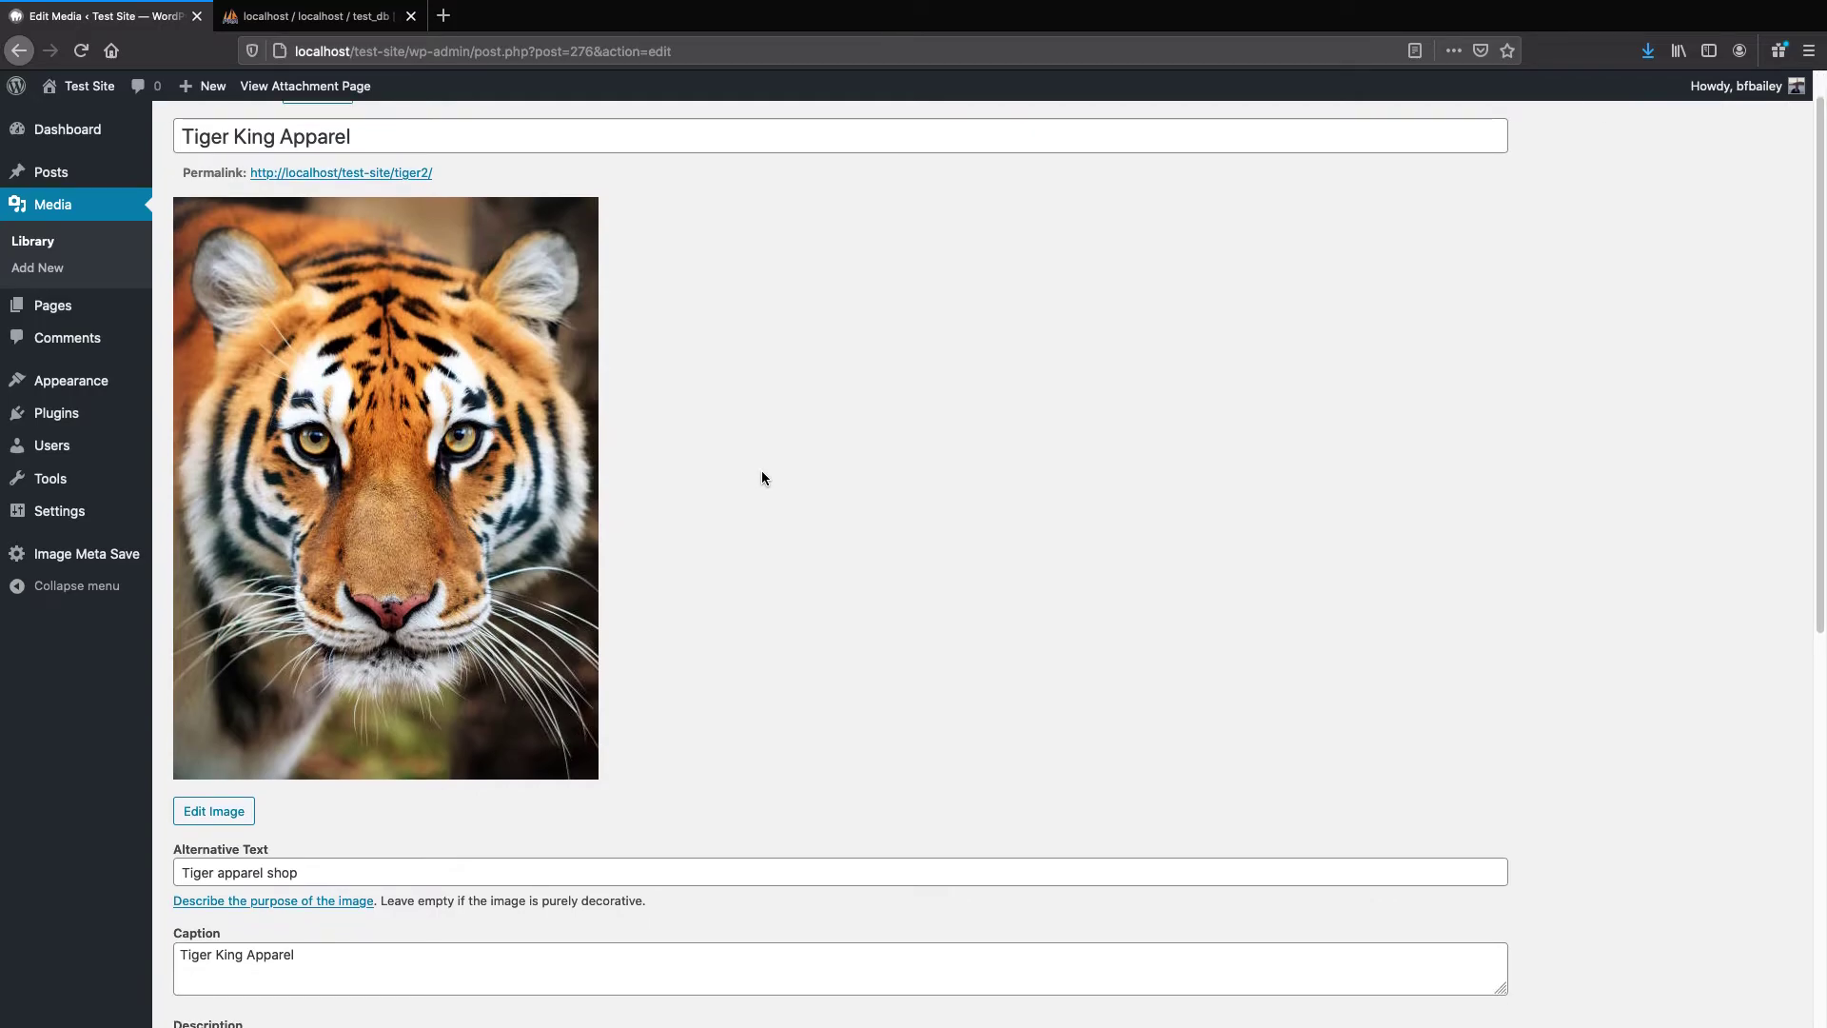
pyautogui.scroll(-10, 905, 534)
pyautogui.scroll(10, 906, 536)
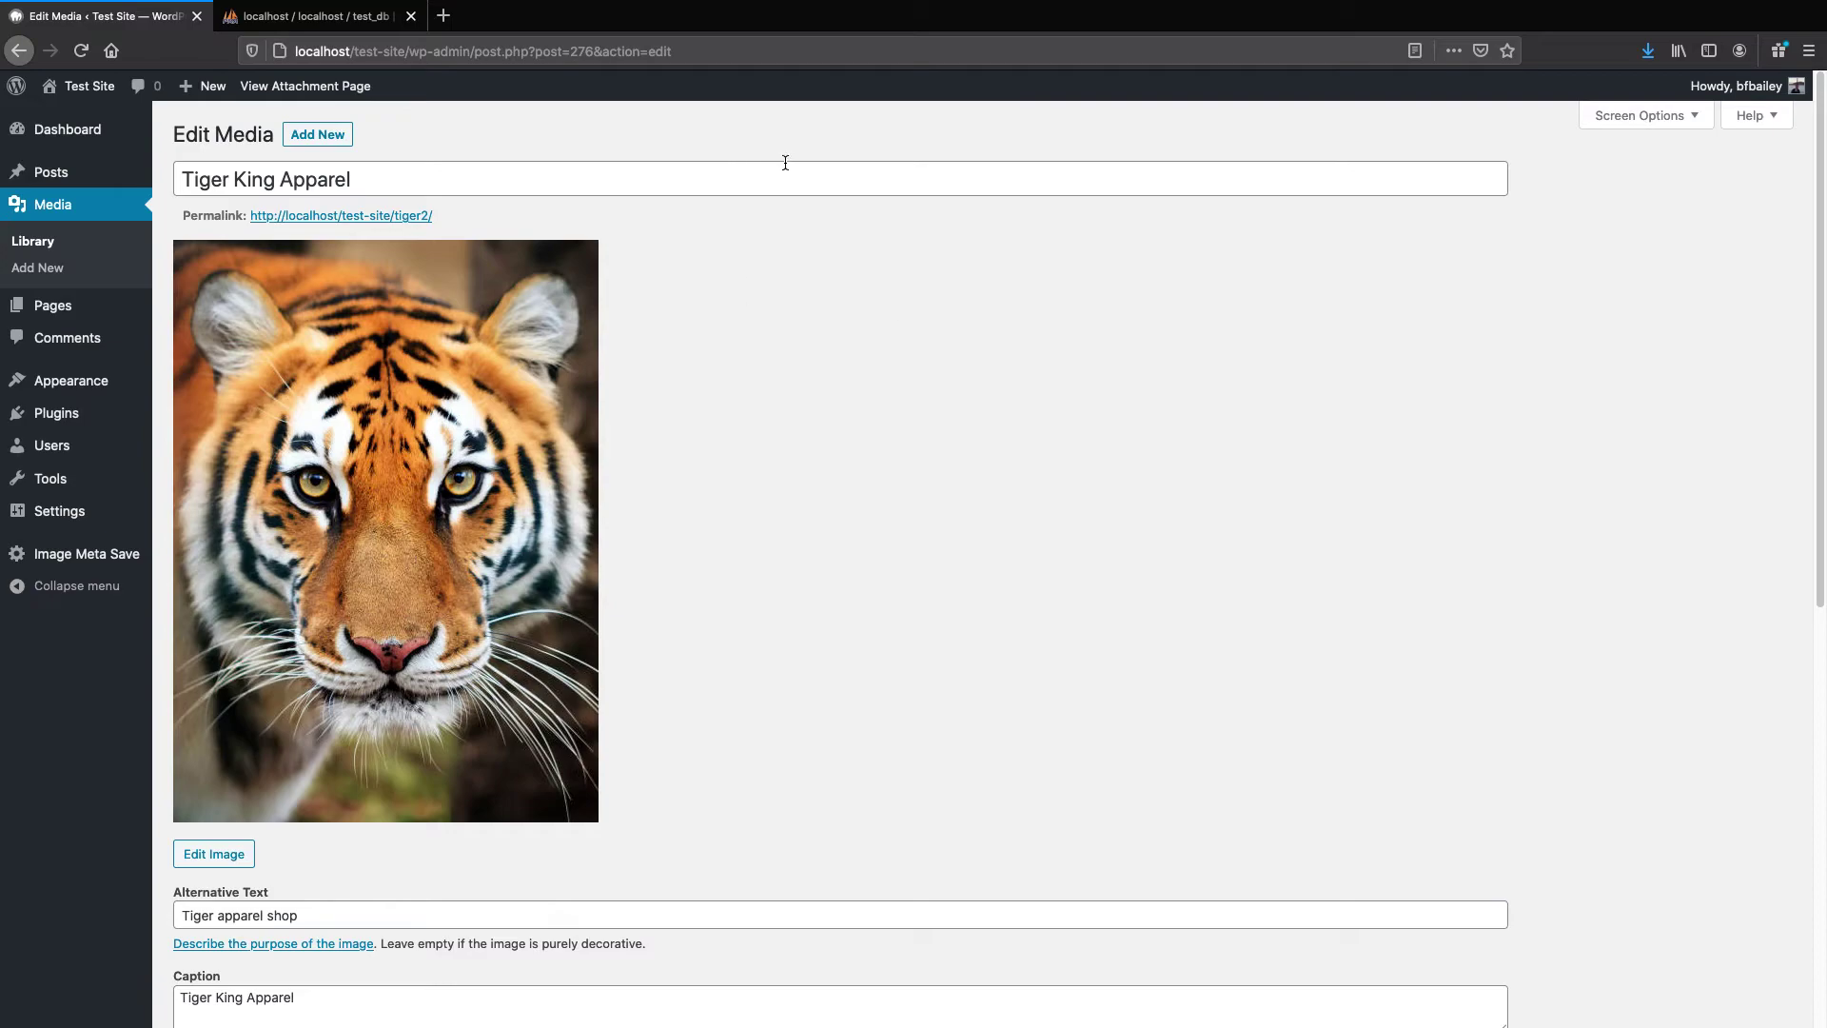
# In phpMyAdmin, open the wp_postmeta table's _wp_attachment_metadata record for tiger1.jpg and examine its latitude and longitude data
pyautogui.click(337, 19)
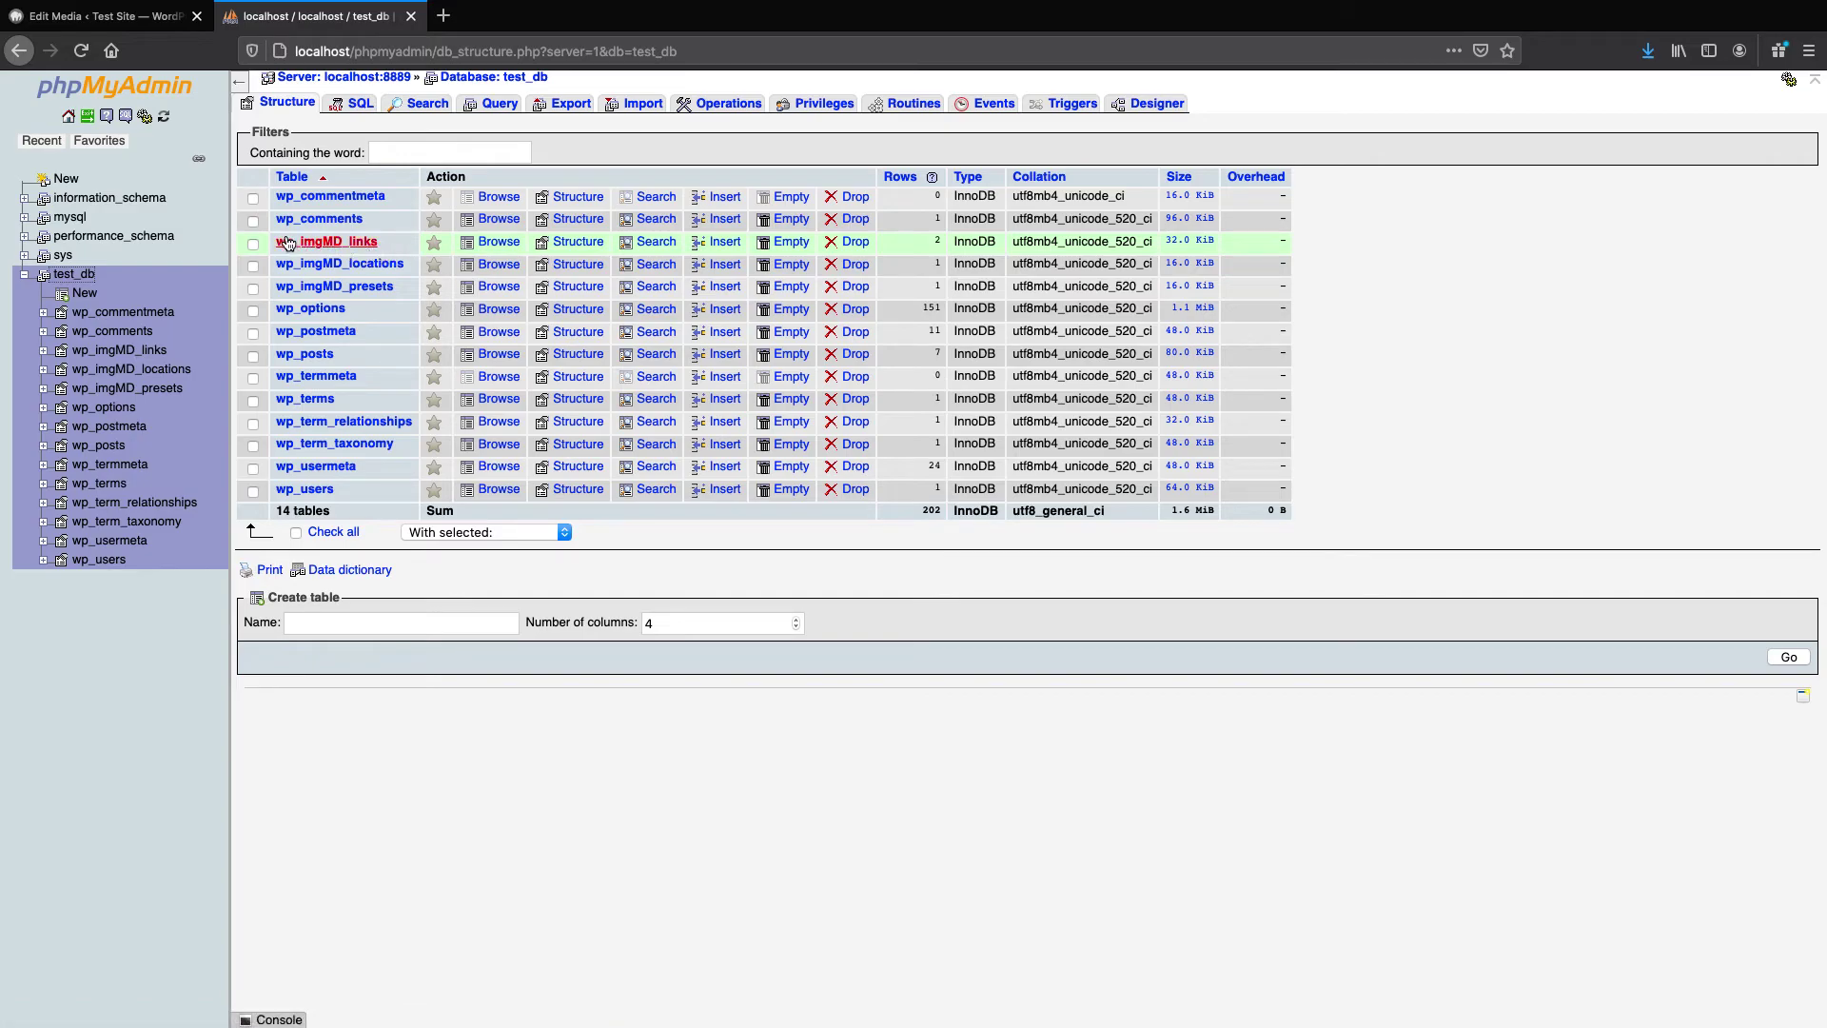
pyautogui.click(326, 340)
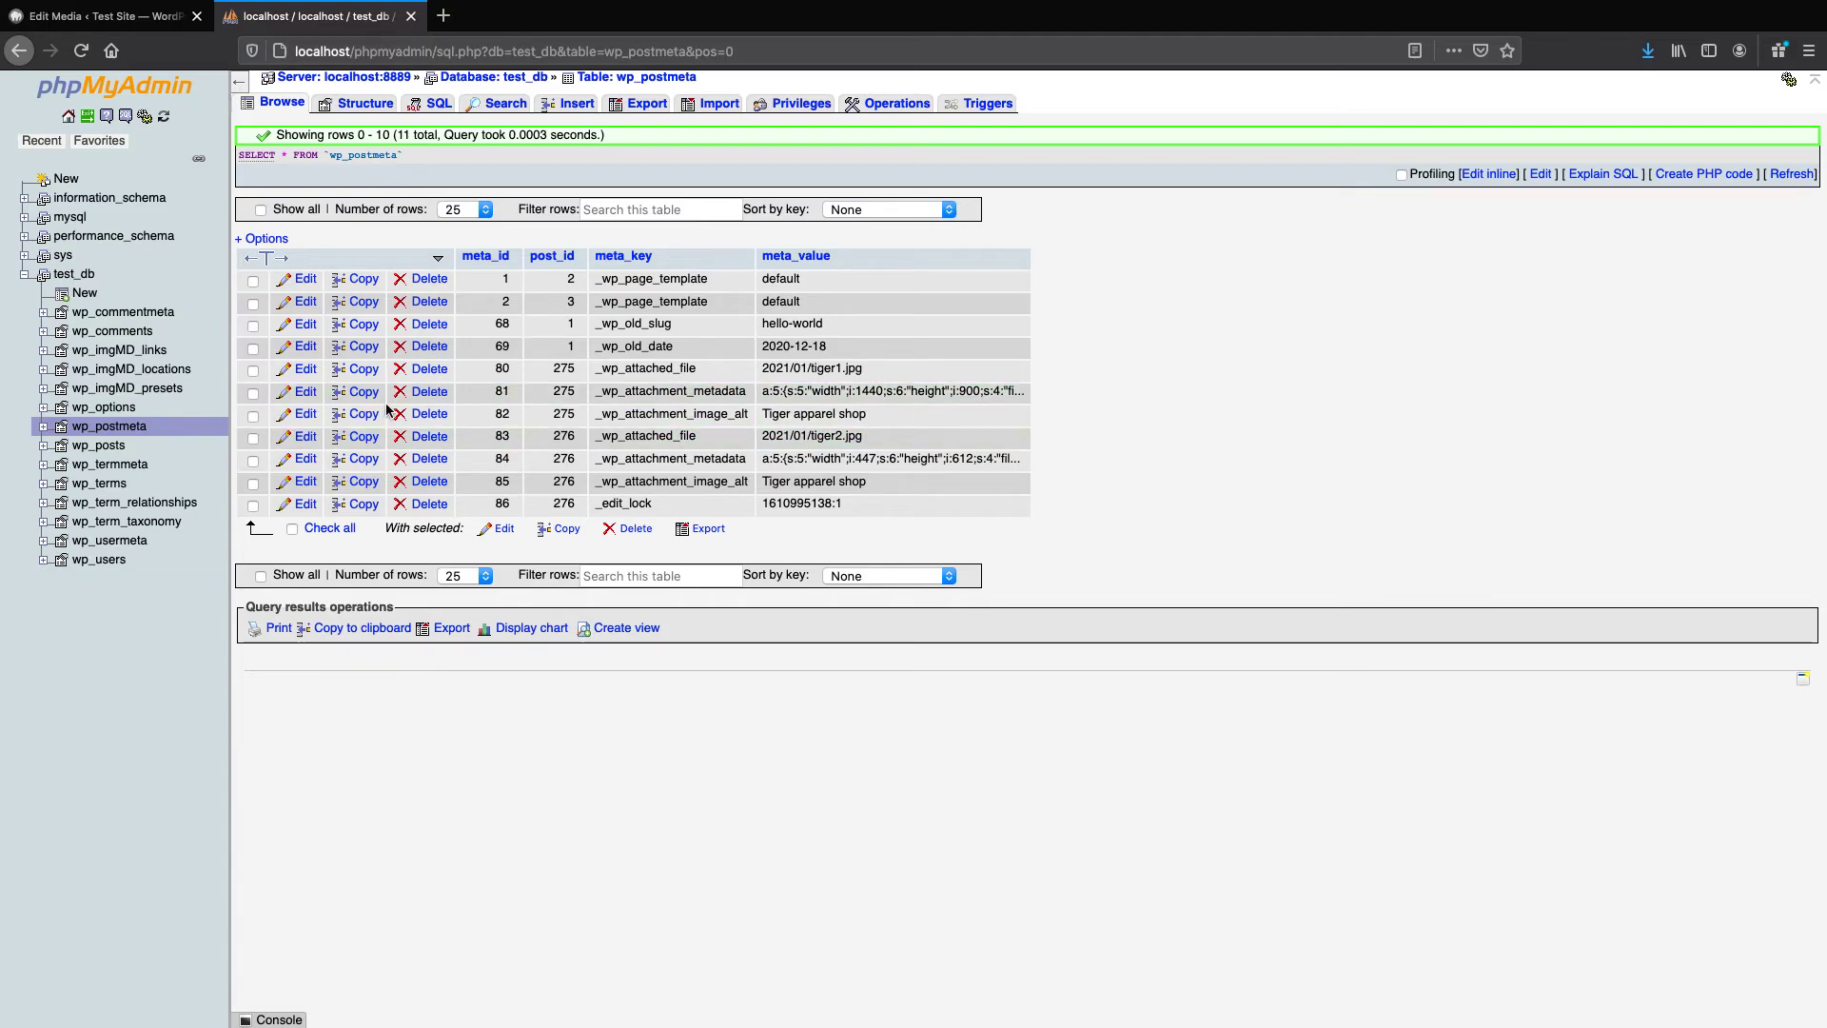
pyautogui.click(306, 392)
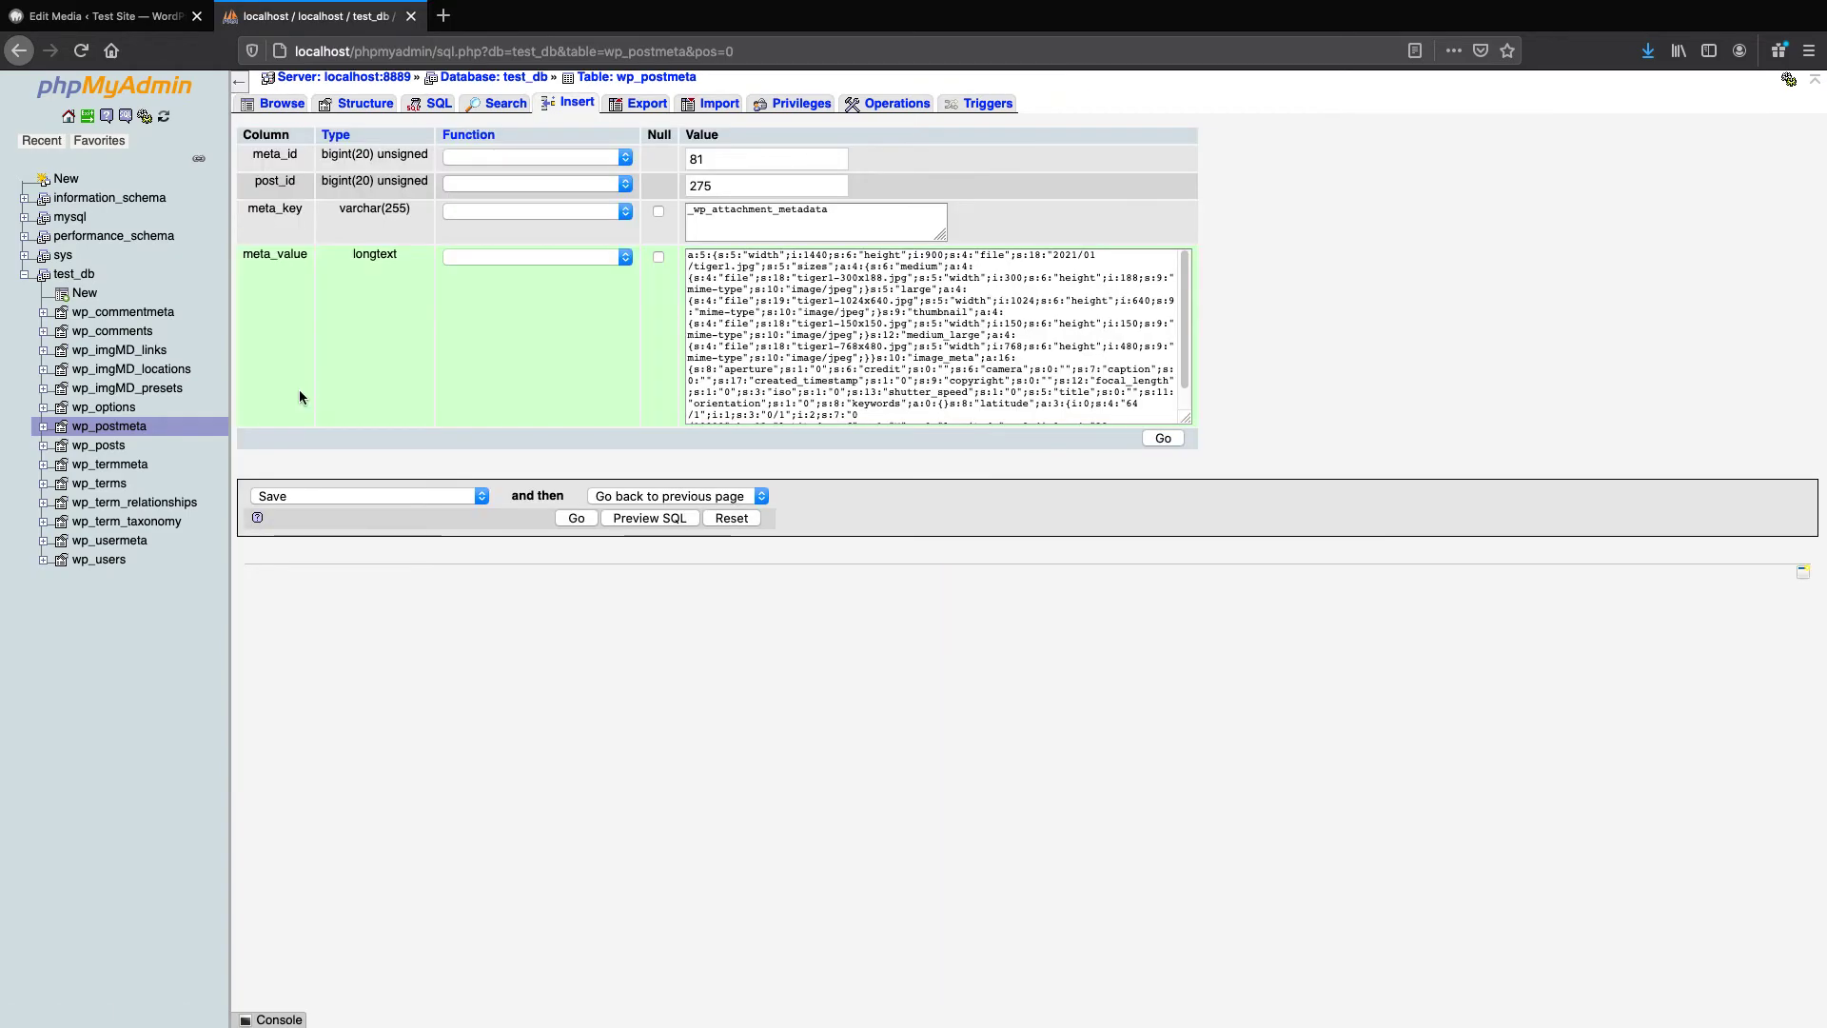
pyautogui.scroll(-2, 970, 371)
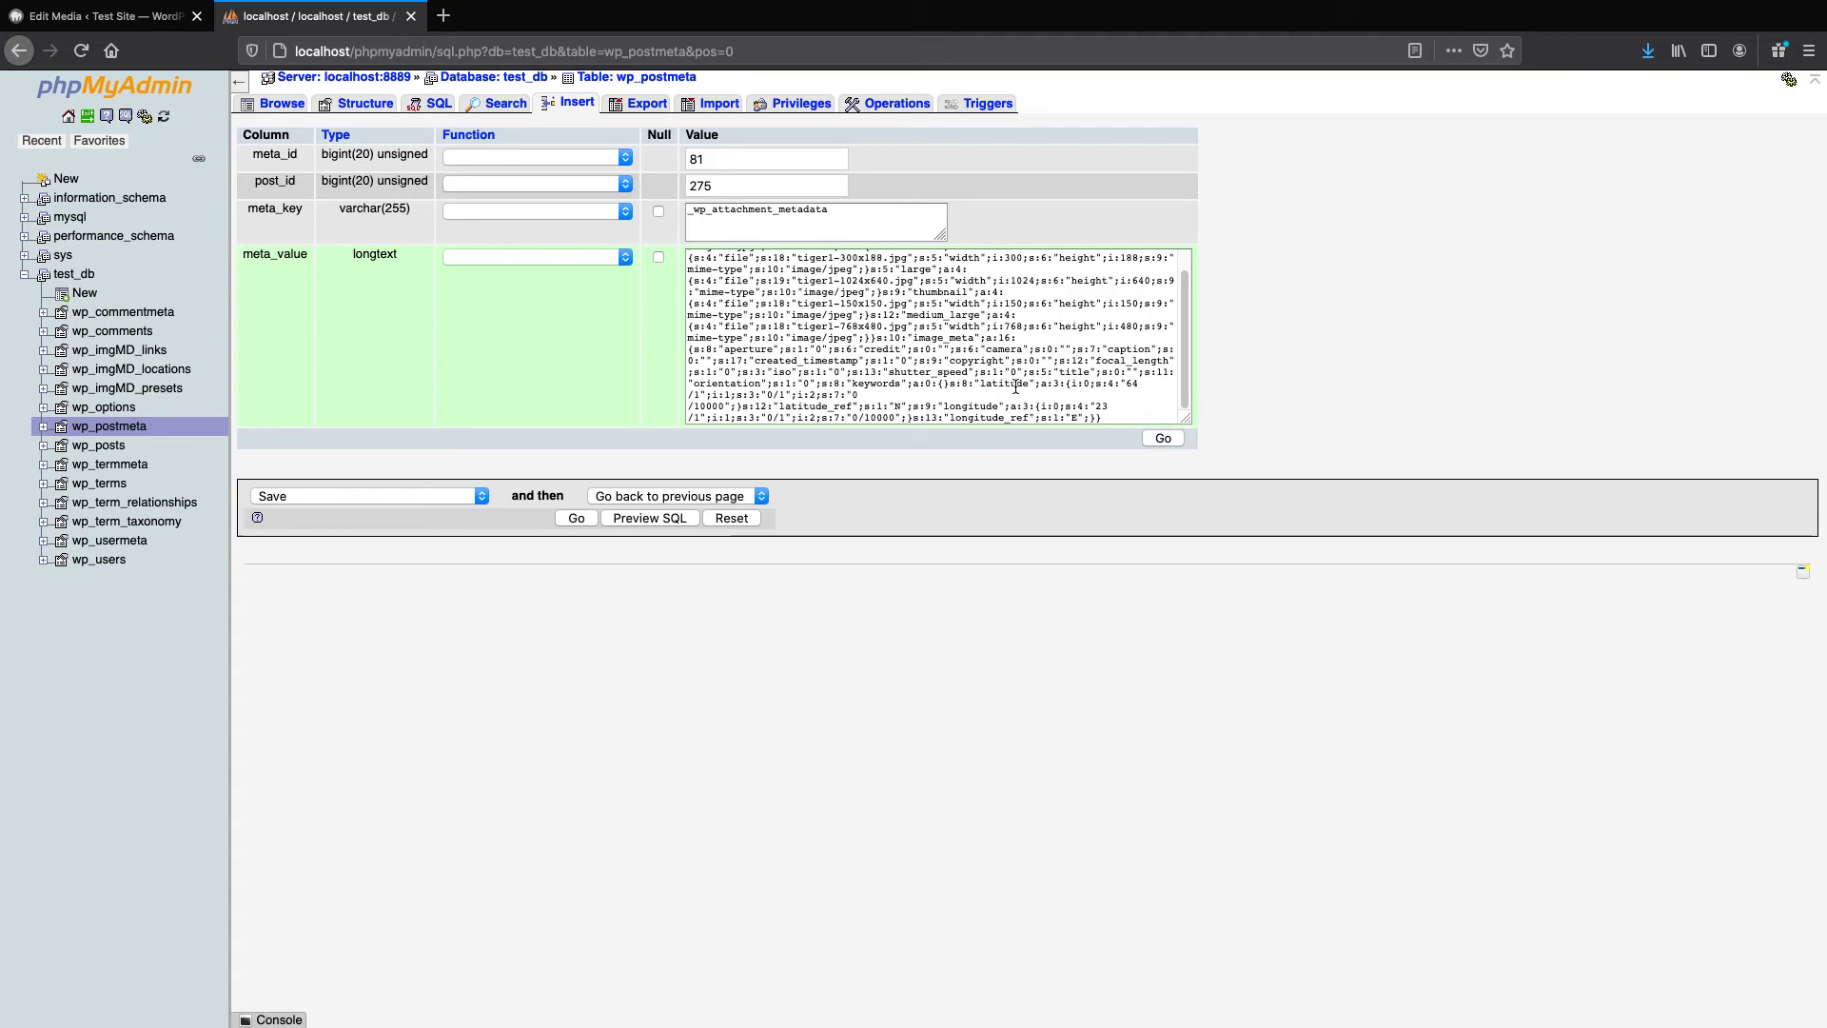
pyautogui.click(1101, 407)
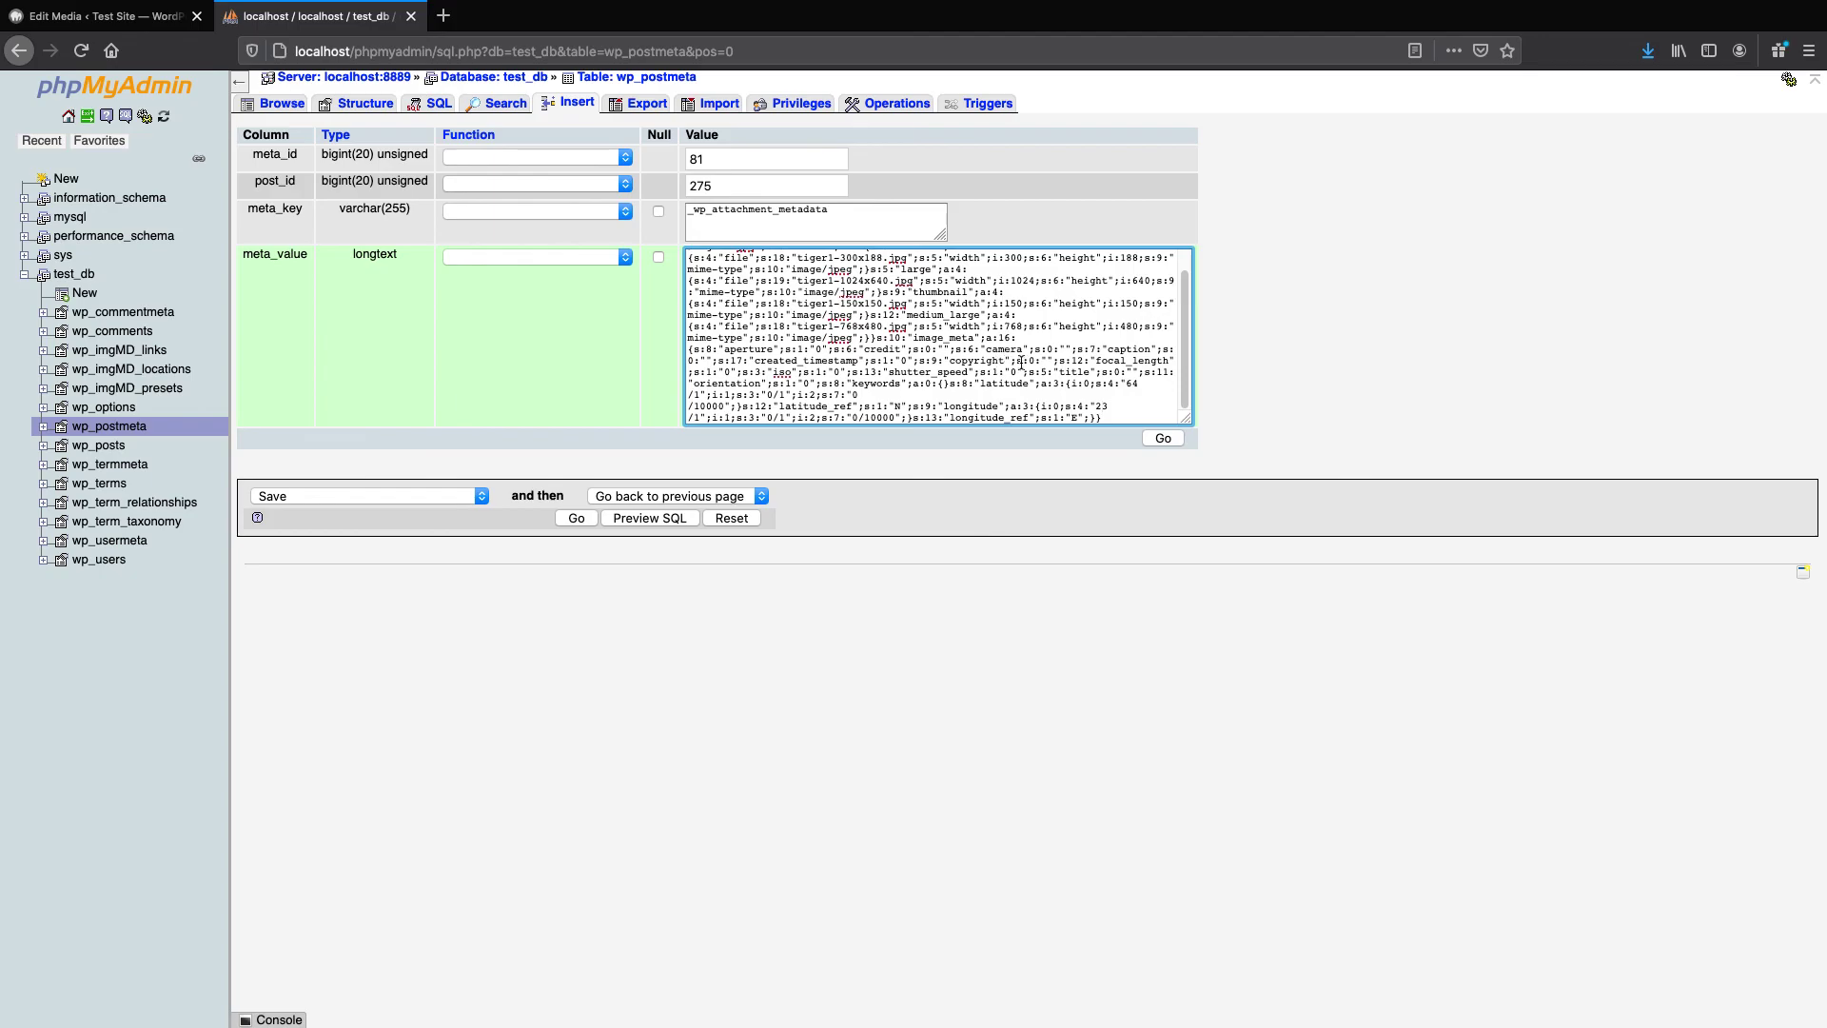
# Switch back to the WordPress admin, glance over the tiger image's details and open the Image Meta Save page
pyautogui.click(143, 17)
pyautogui.scroll(-3, 514, 385)
pyautogui.scroll(-2, 514, 385)
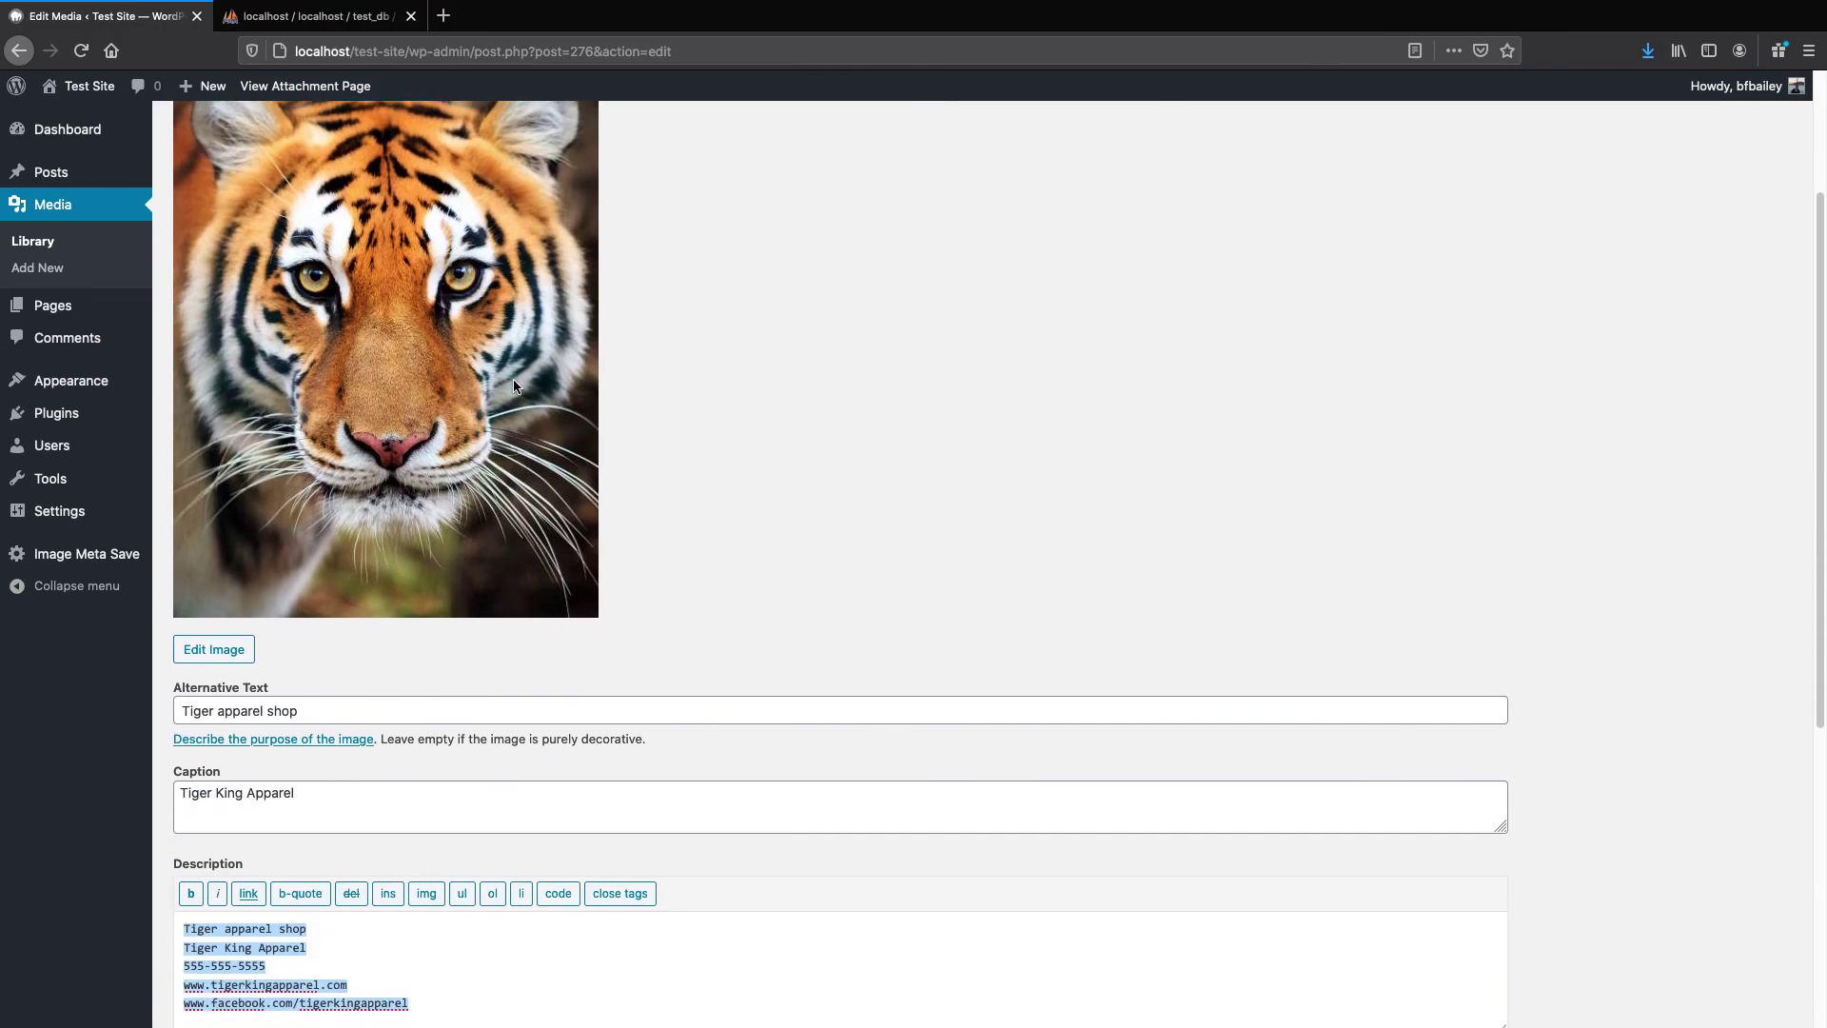
pyautogui.scroll(5, 513, 385)
pyautogui.click(67, 556)
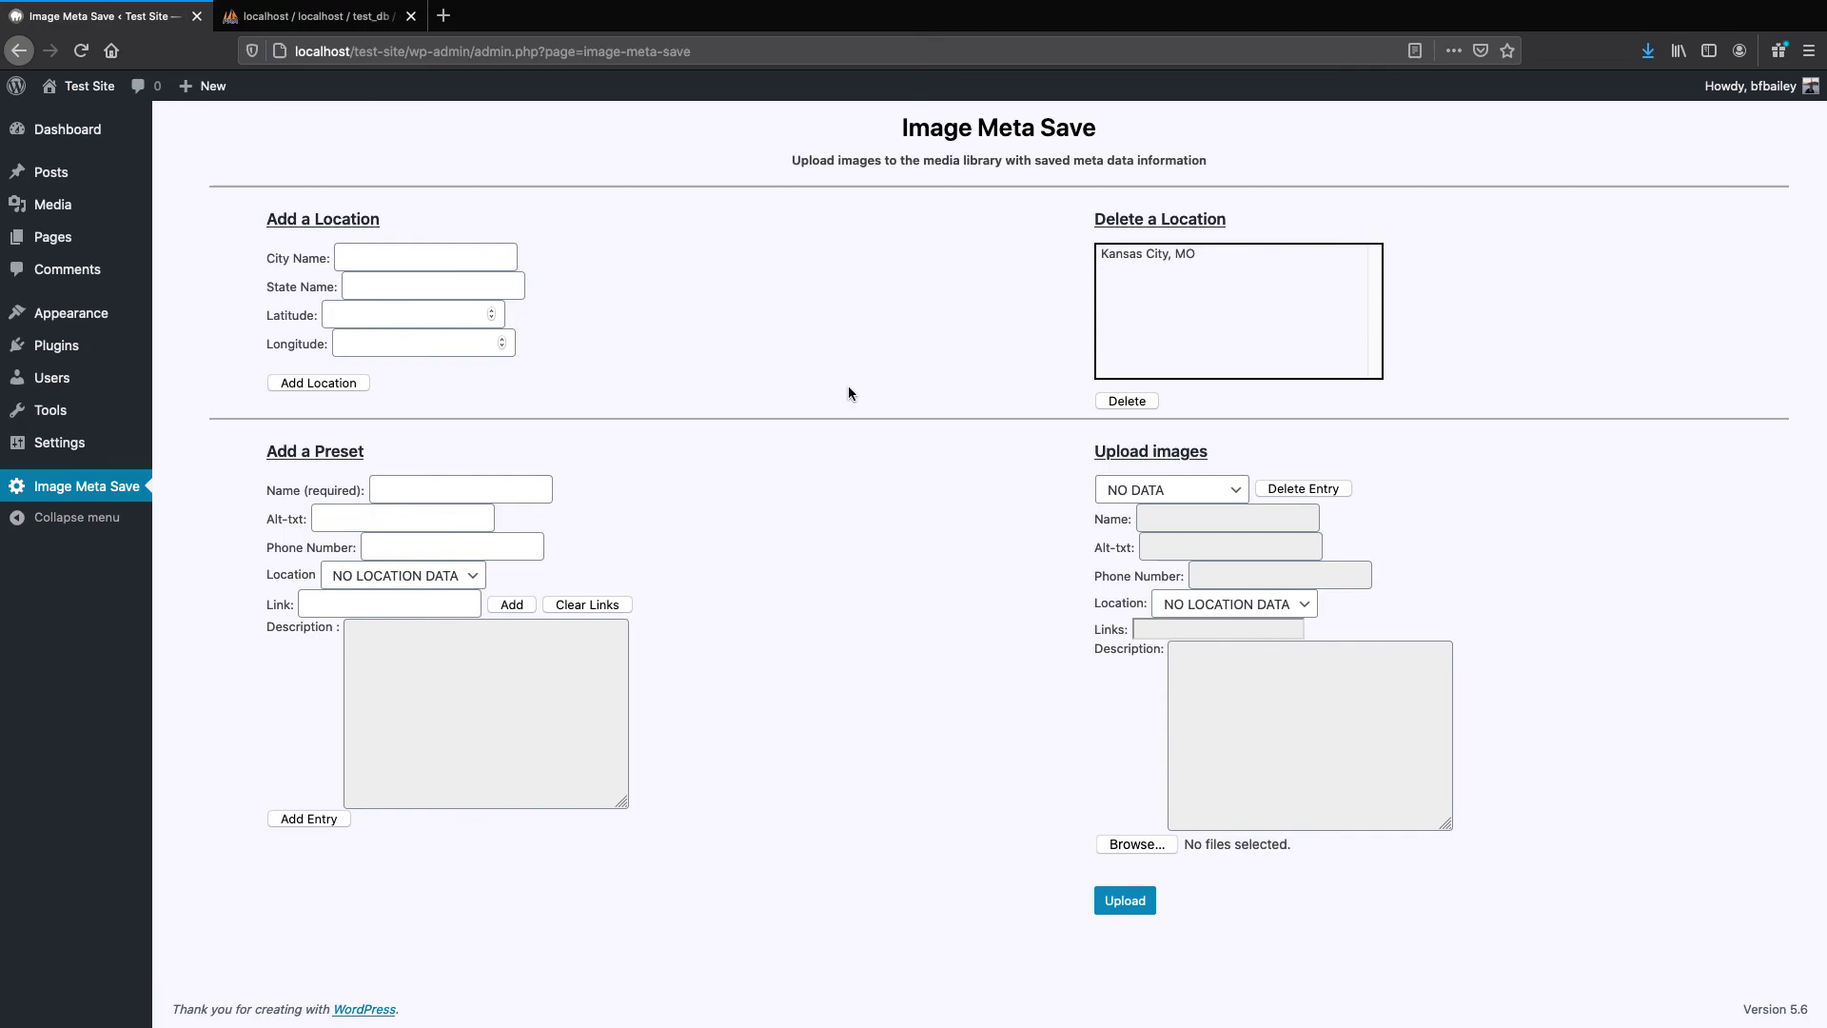